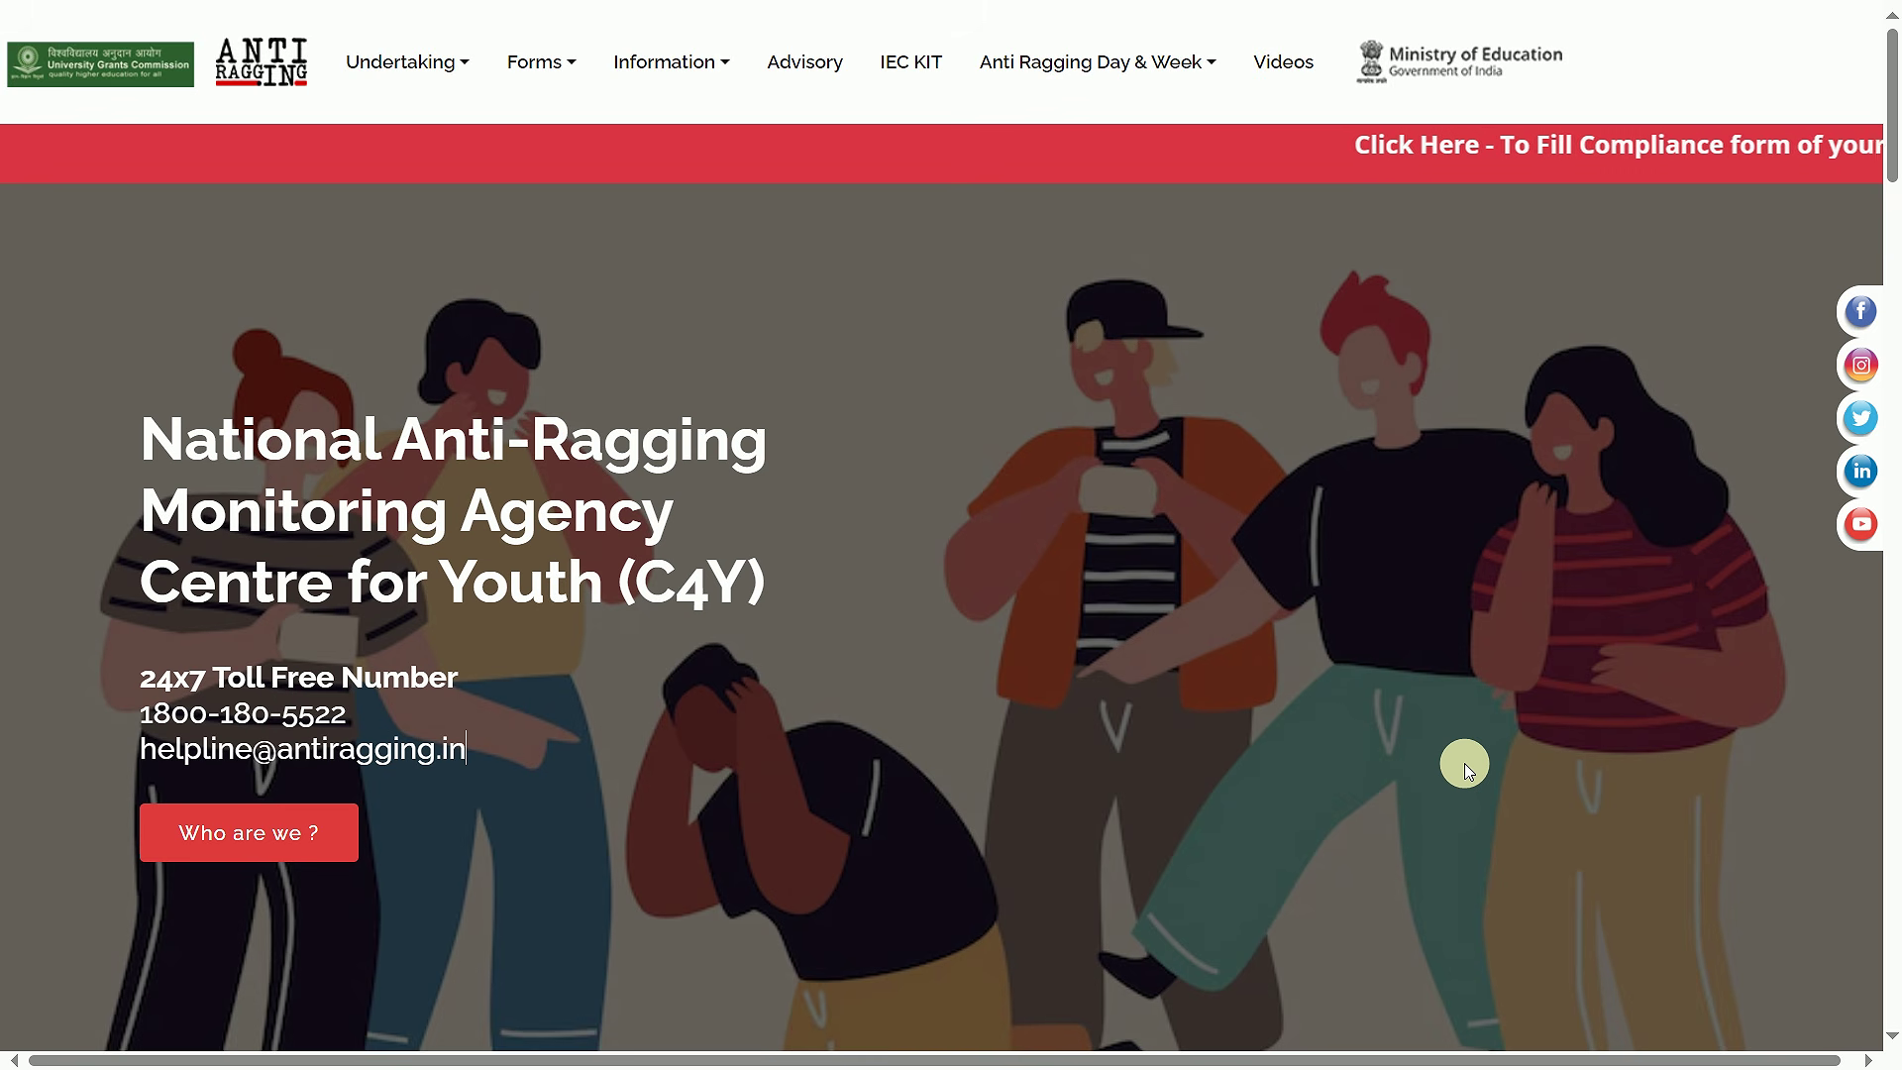
Step: Switch to the YouTube window with the Internet Cafe Tamil channel and look through its latest videos
key("alt+Tab")
key("alt+Tab")
key("alt+Tab")
key("alt+Tab")
key("alt+Tab")
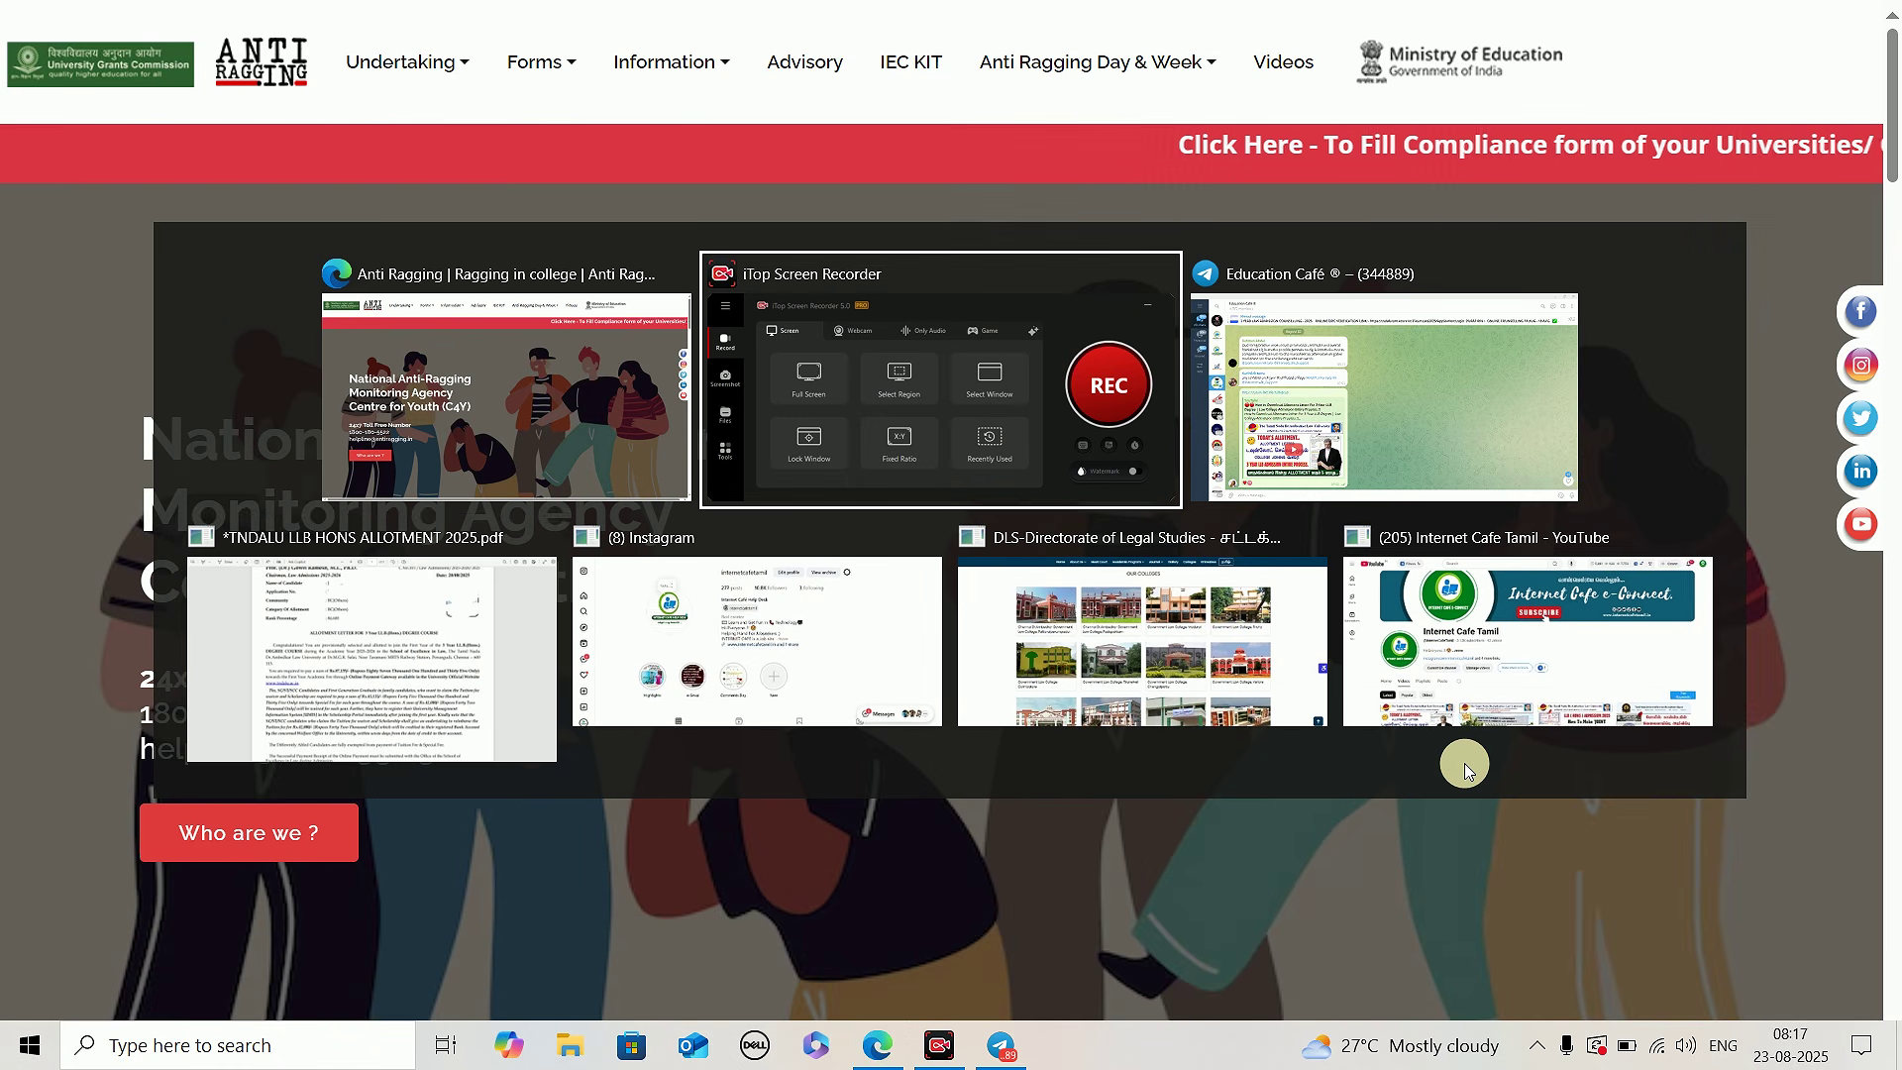
key("alt+Tab")
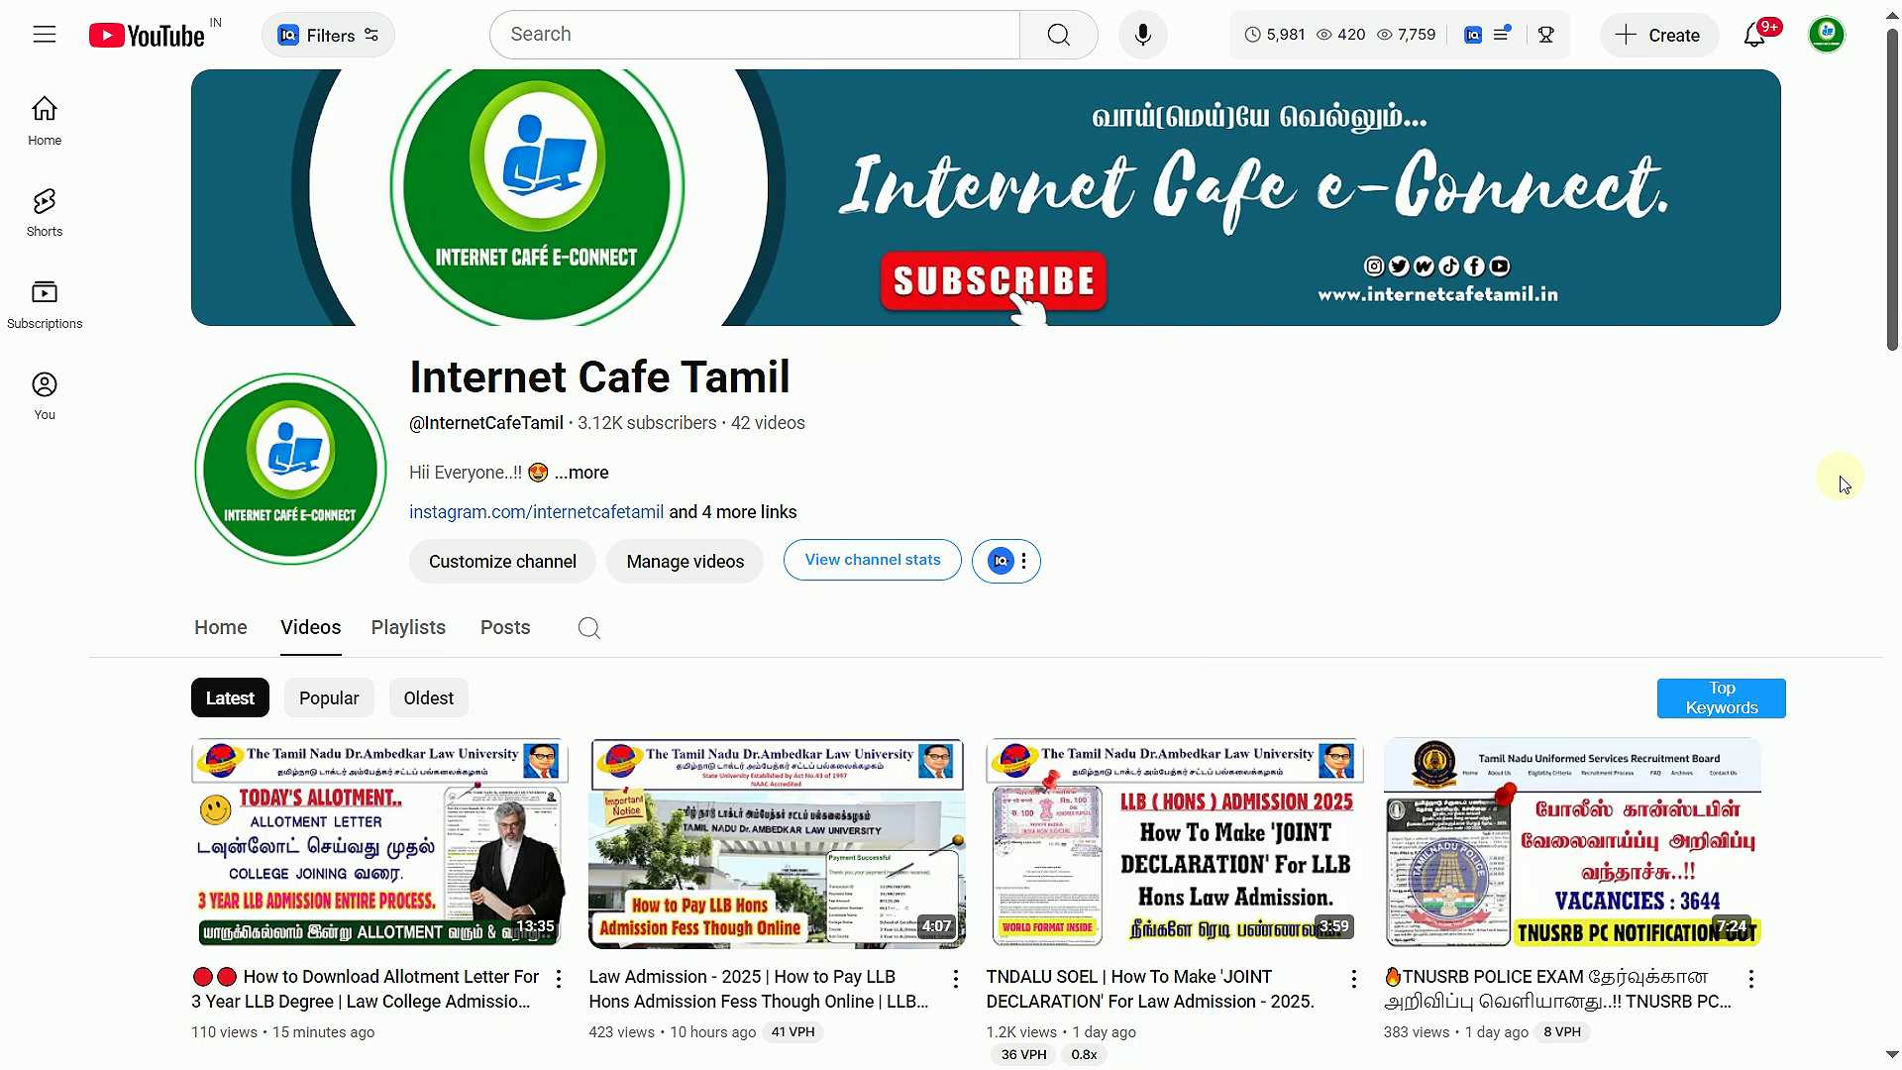
middle_click(1841, 483)
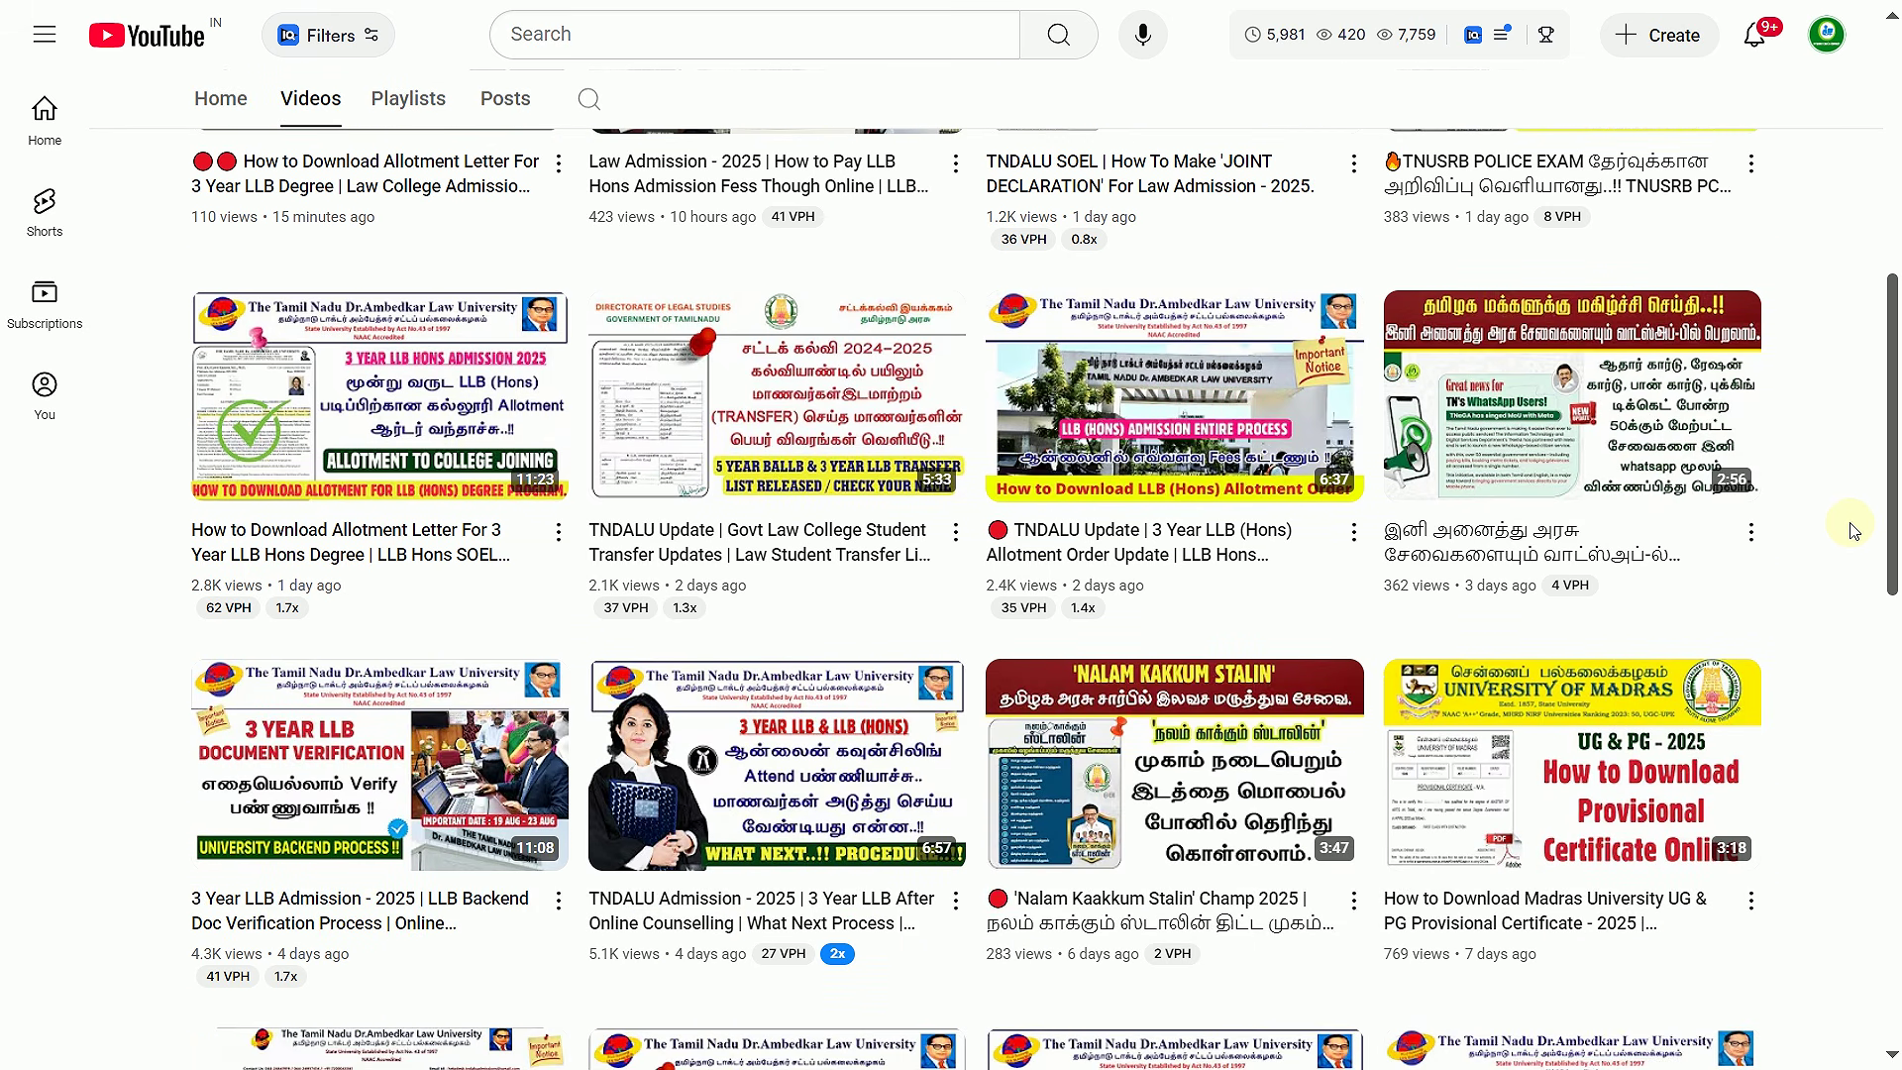
middle_click(1849, 526)
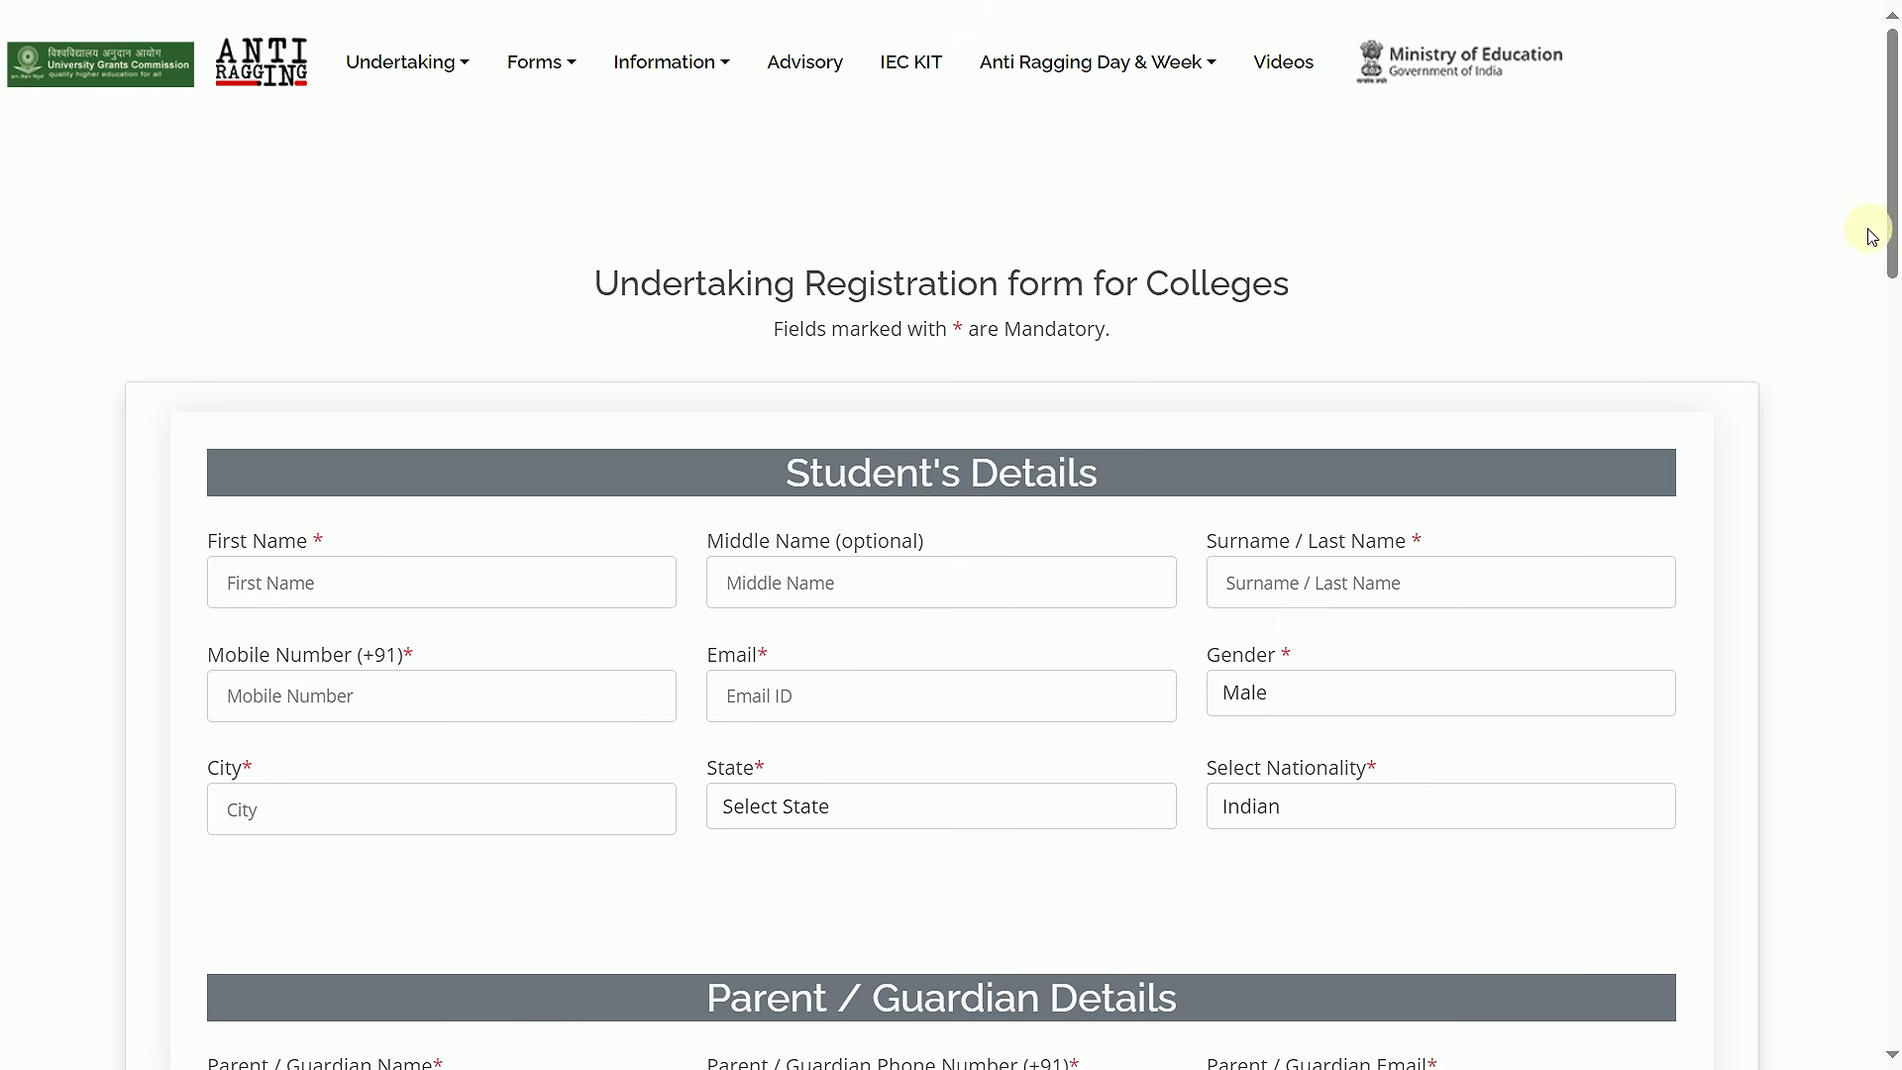
Step: In the Student's Details section, set the gender to Female and the state to TAMIL NADU
left_click_drag(1889, 238, 1892, 298)
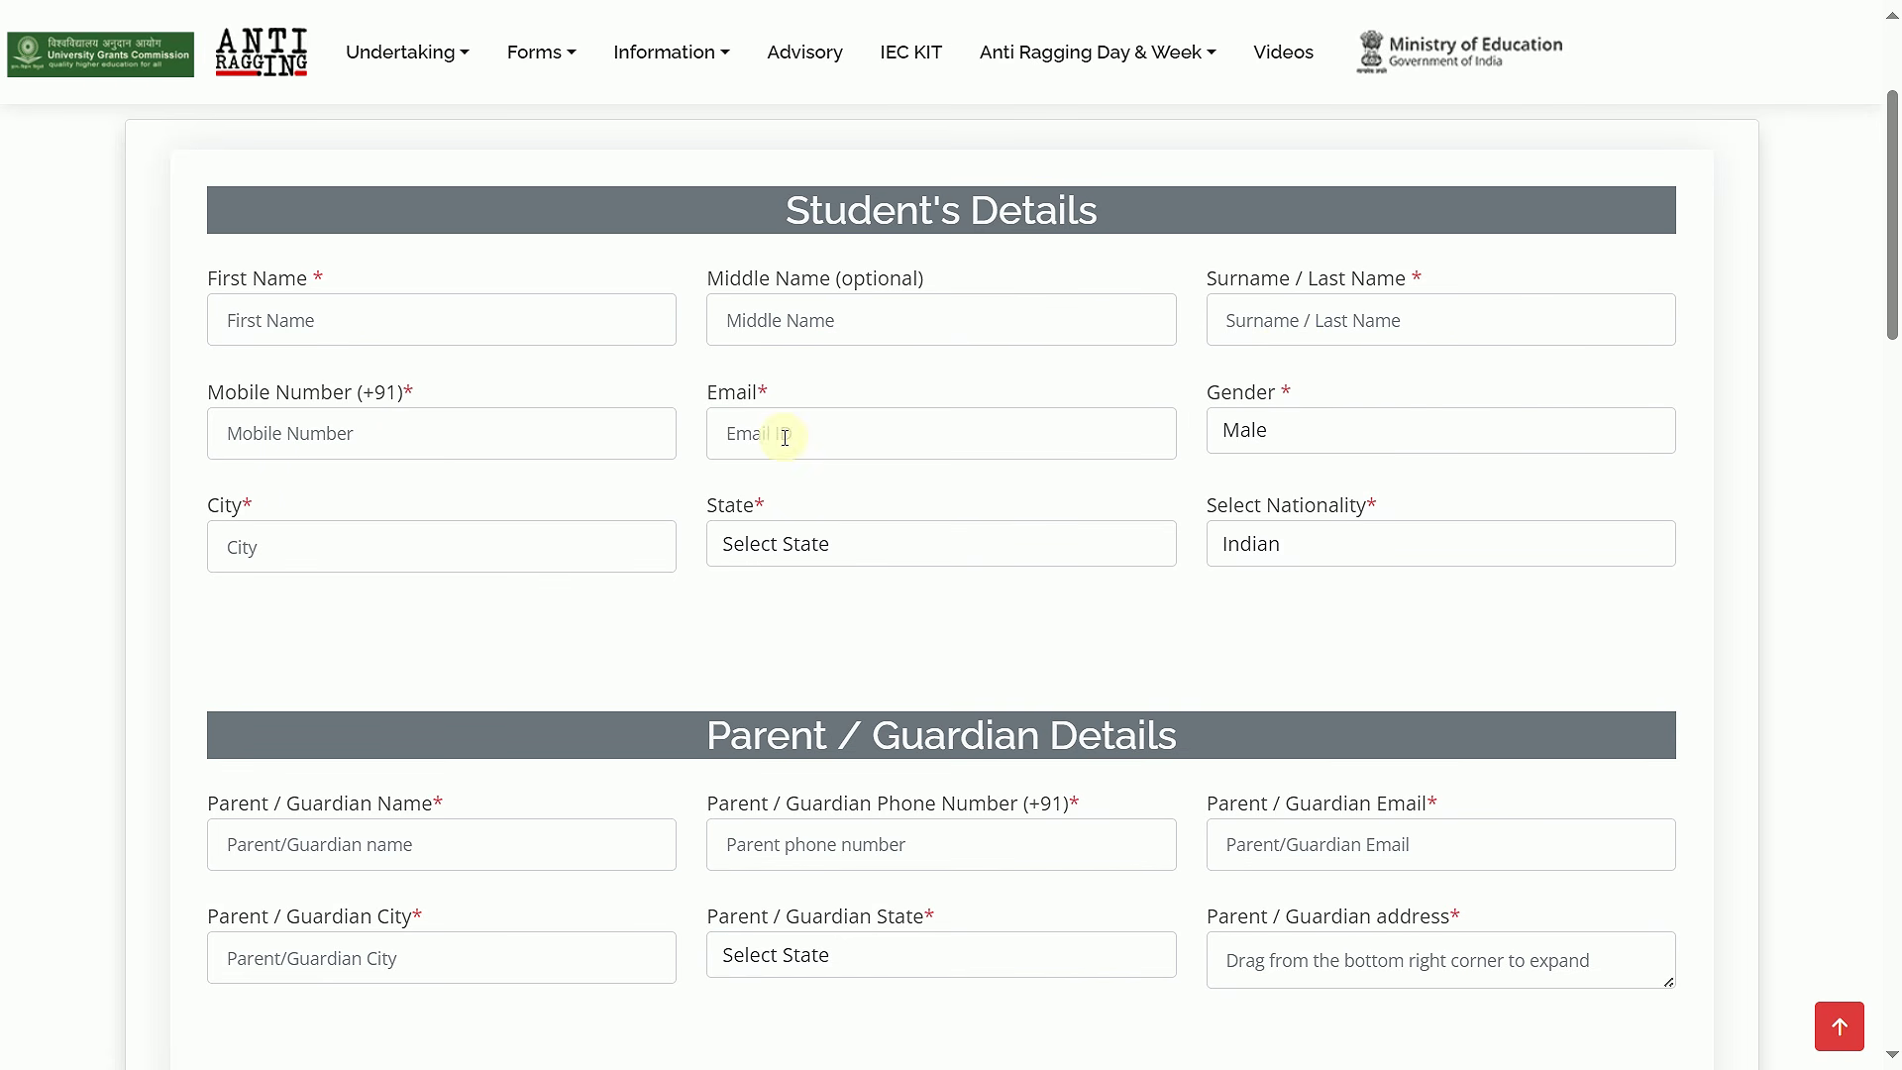
left_click(1354, 433)
left_click(1317, 515)
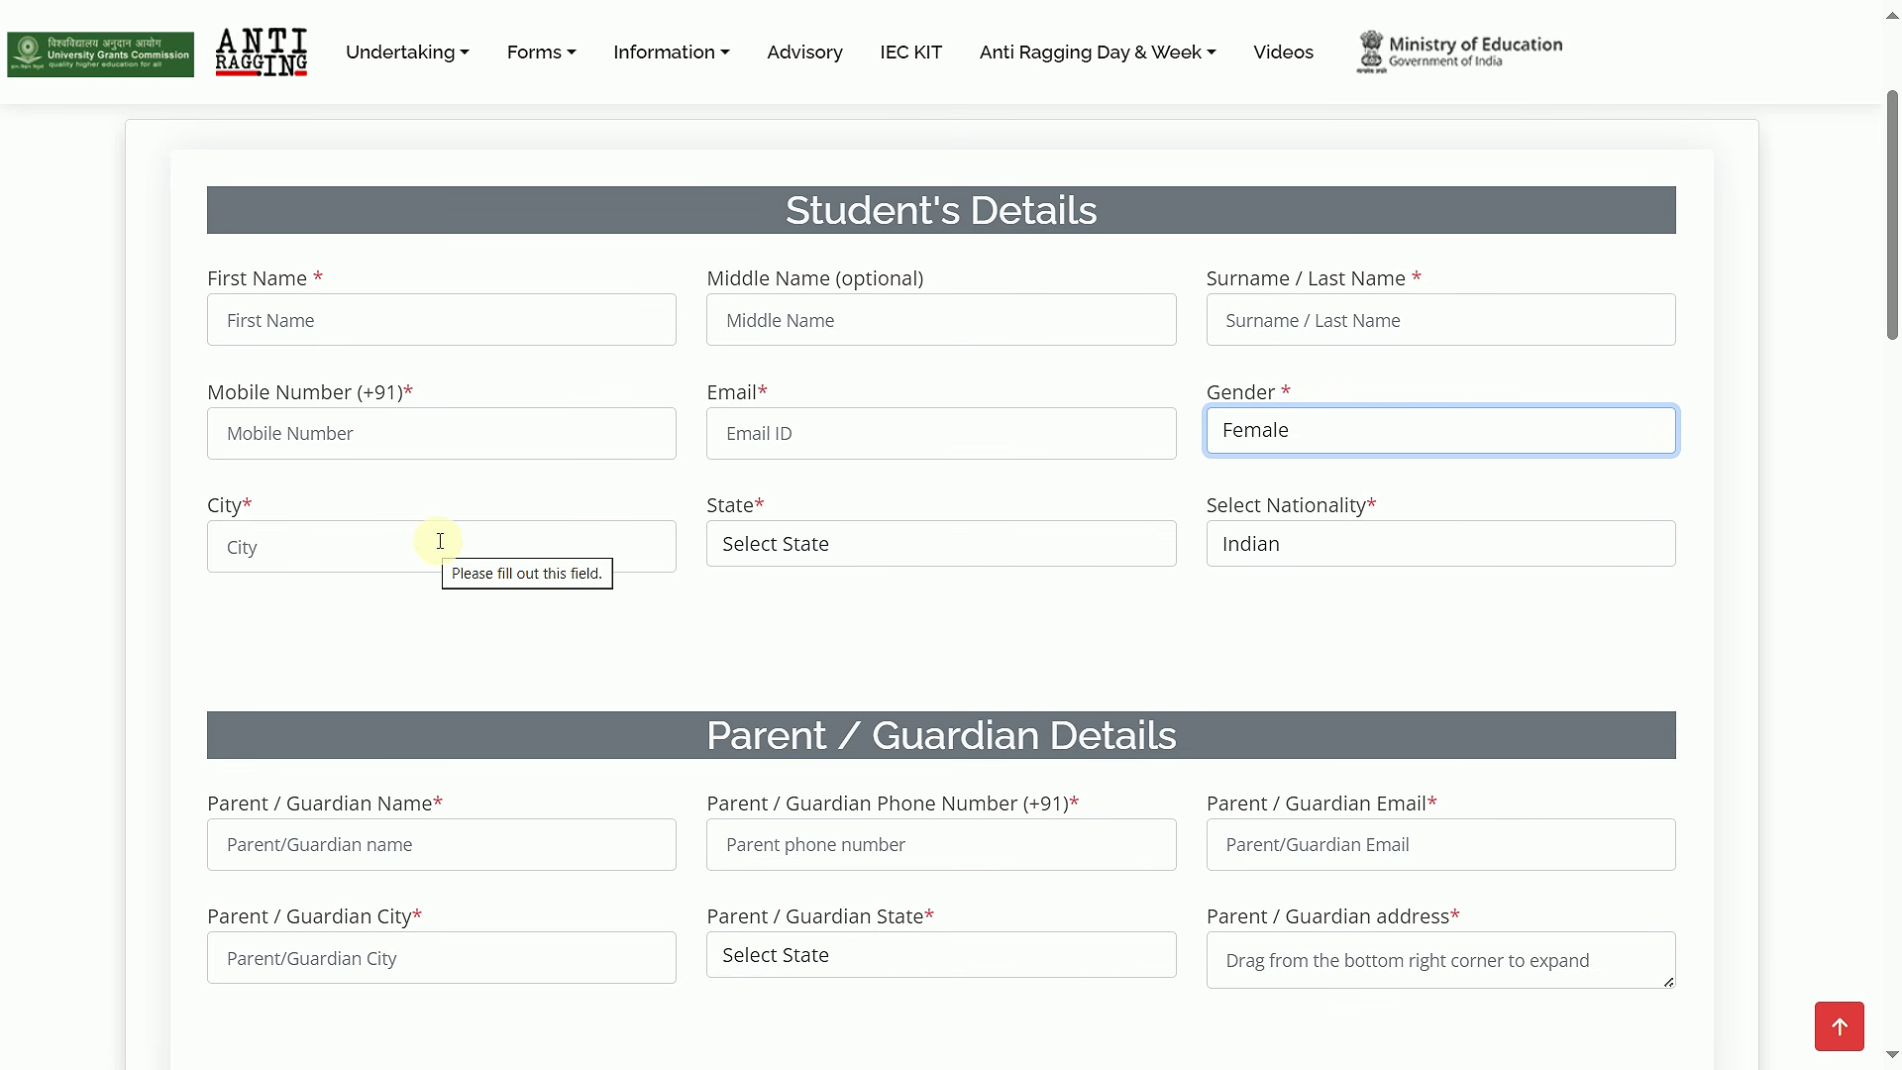
left_click(819, 547)
scroll(852, 198, "down", 8)
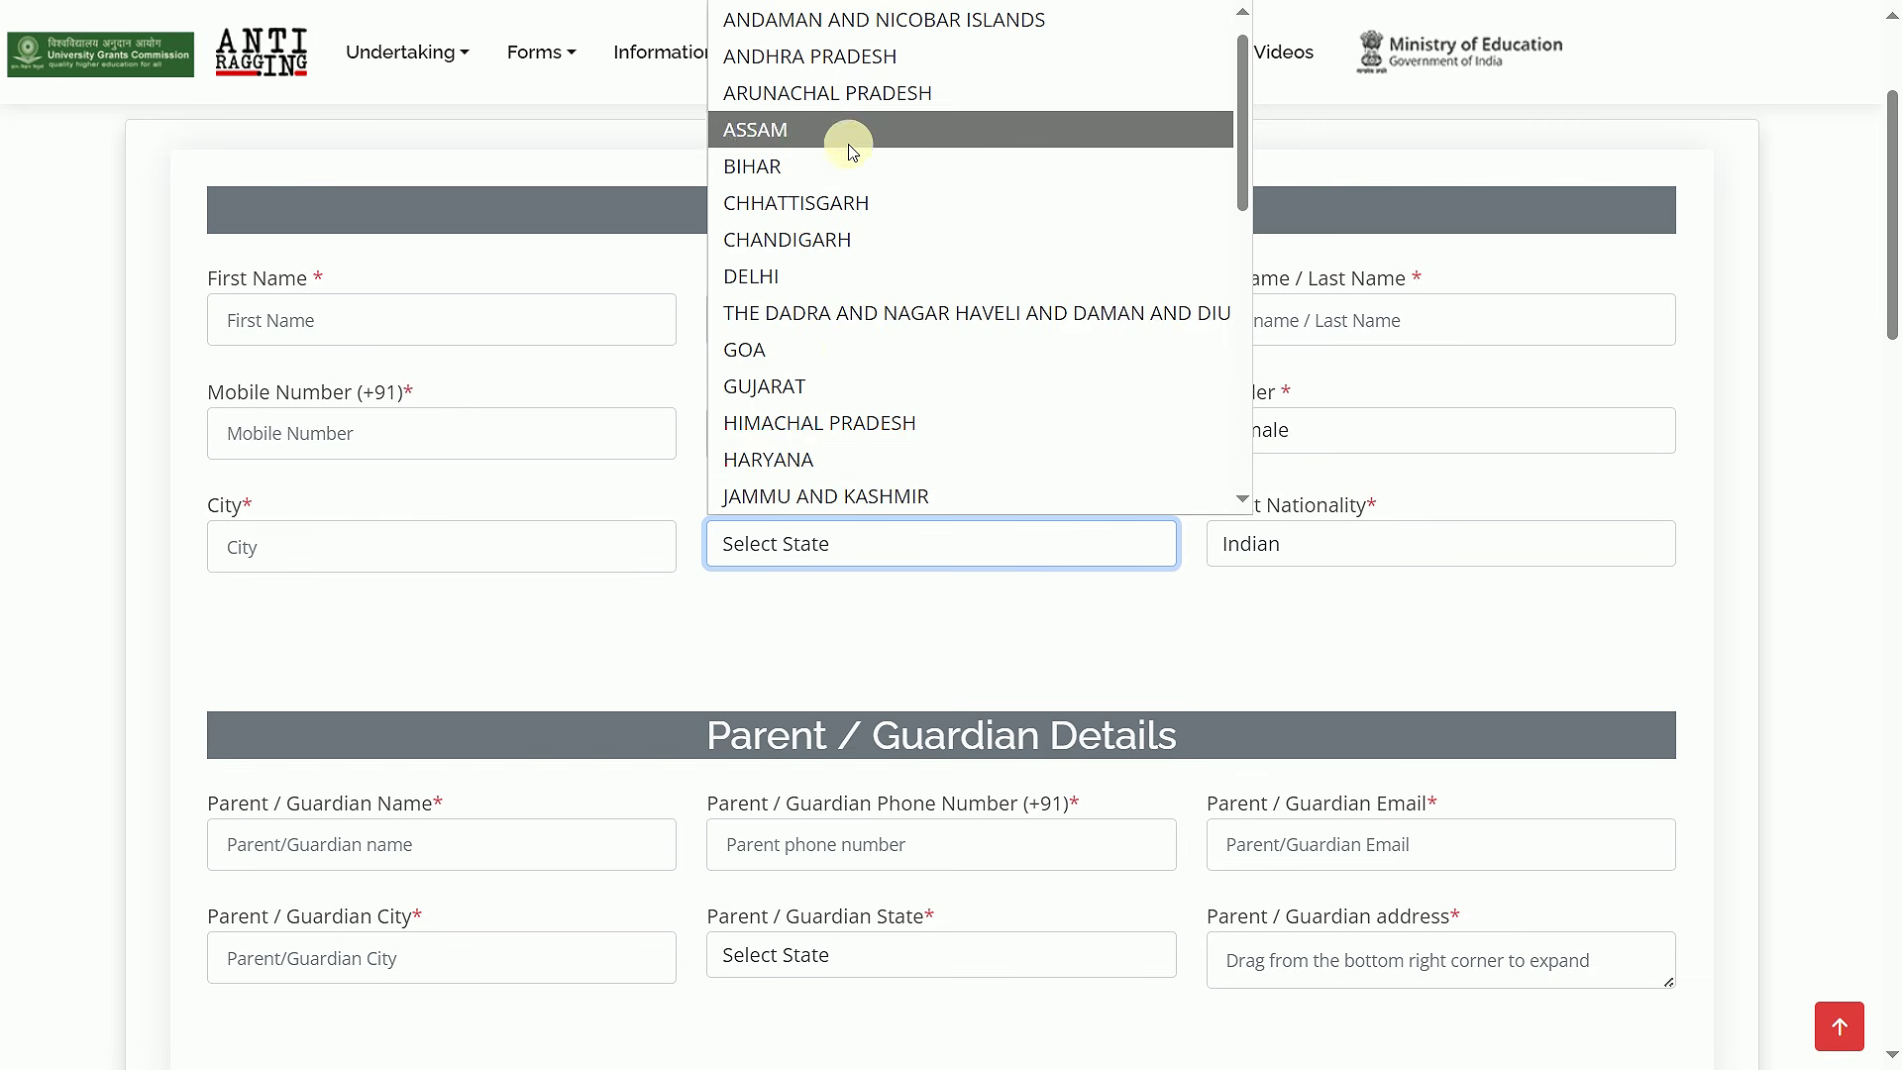
left_click(897, 277)
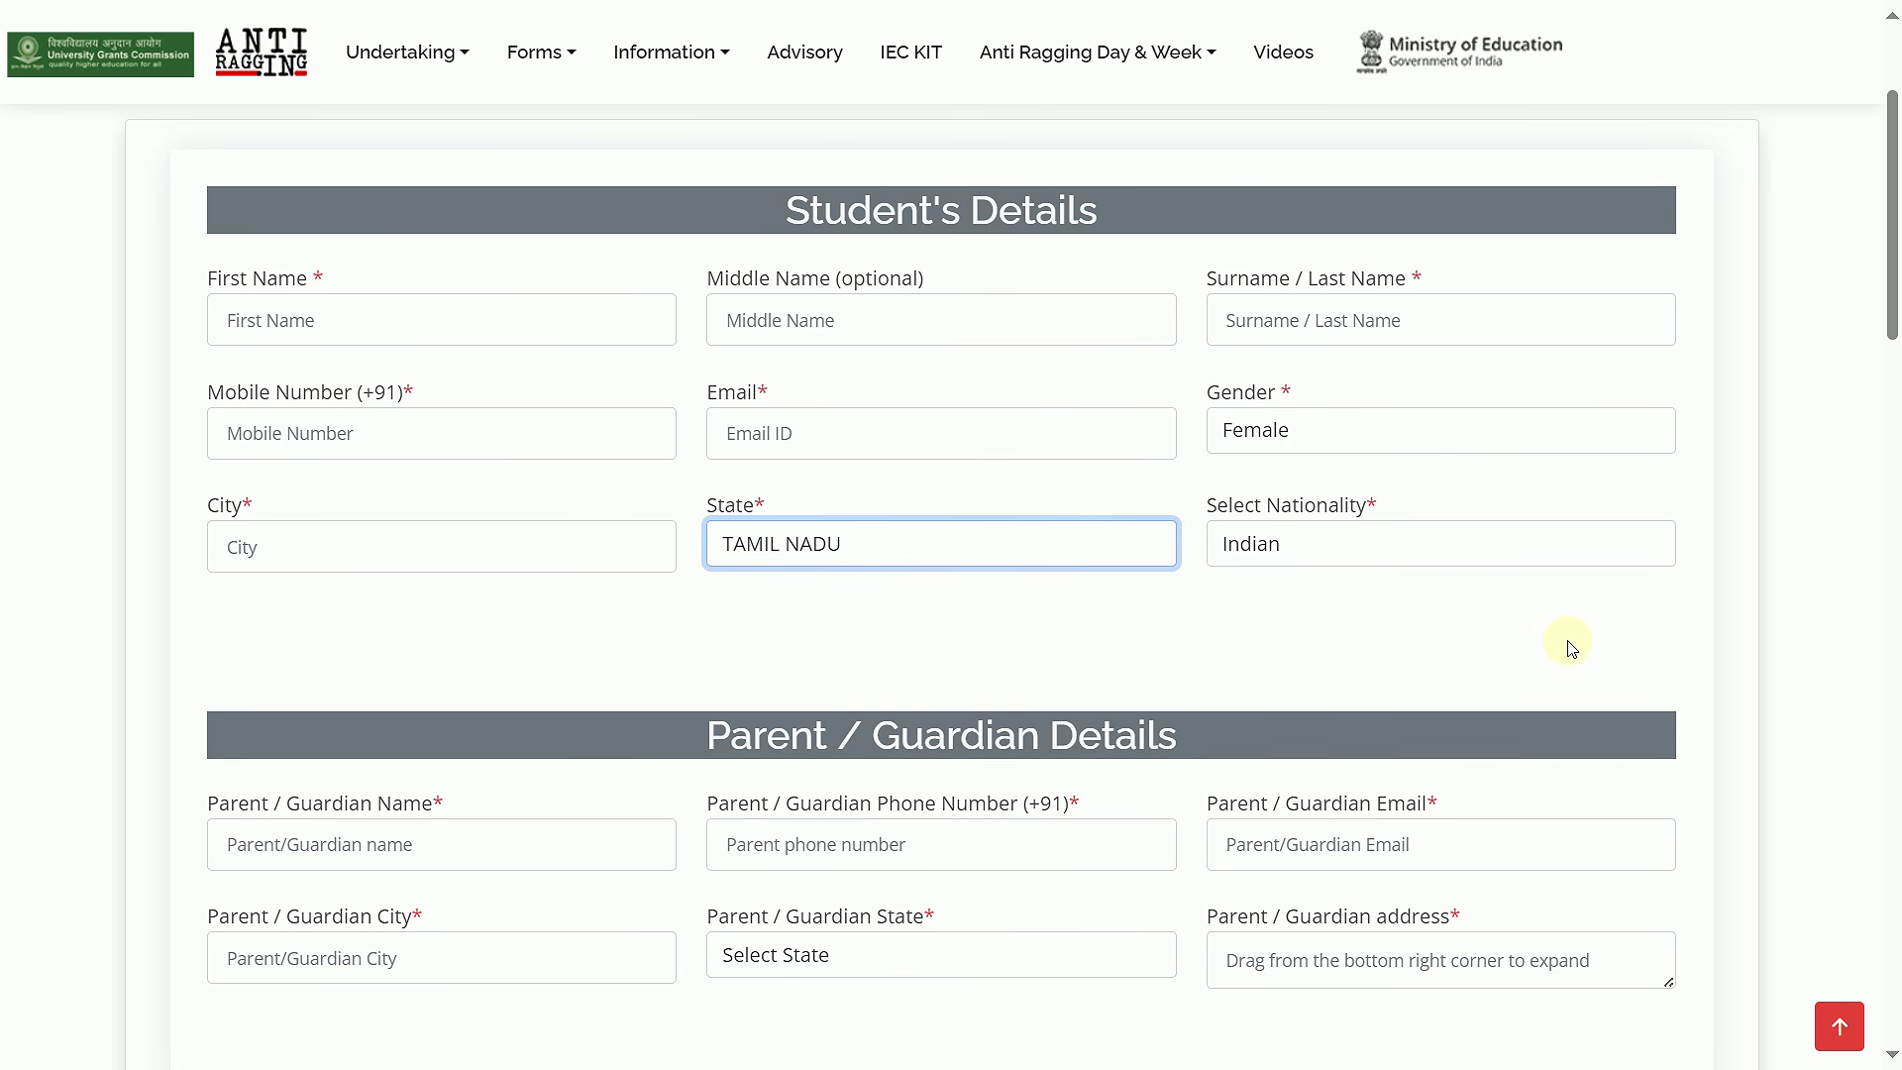
Step: Set the parent/guardian state to TAMIL NADU and enlarge the parent/guardian address box downwards
scroll(1571, 646, "down", 4)
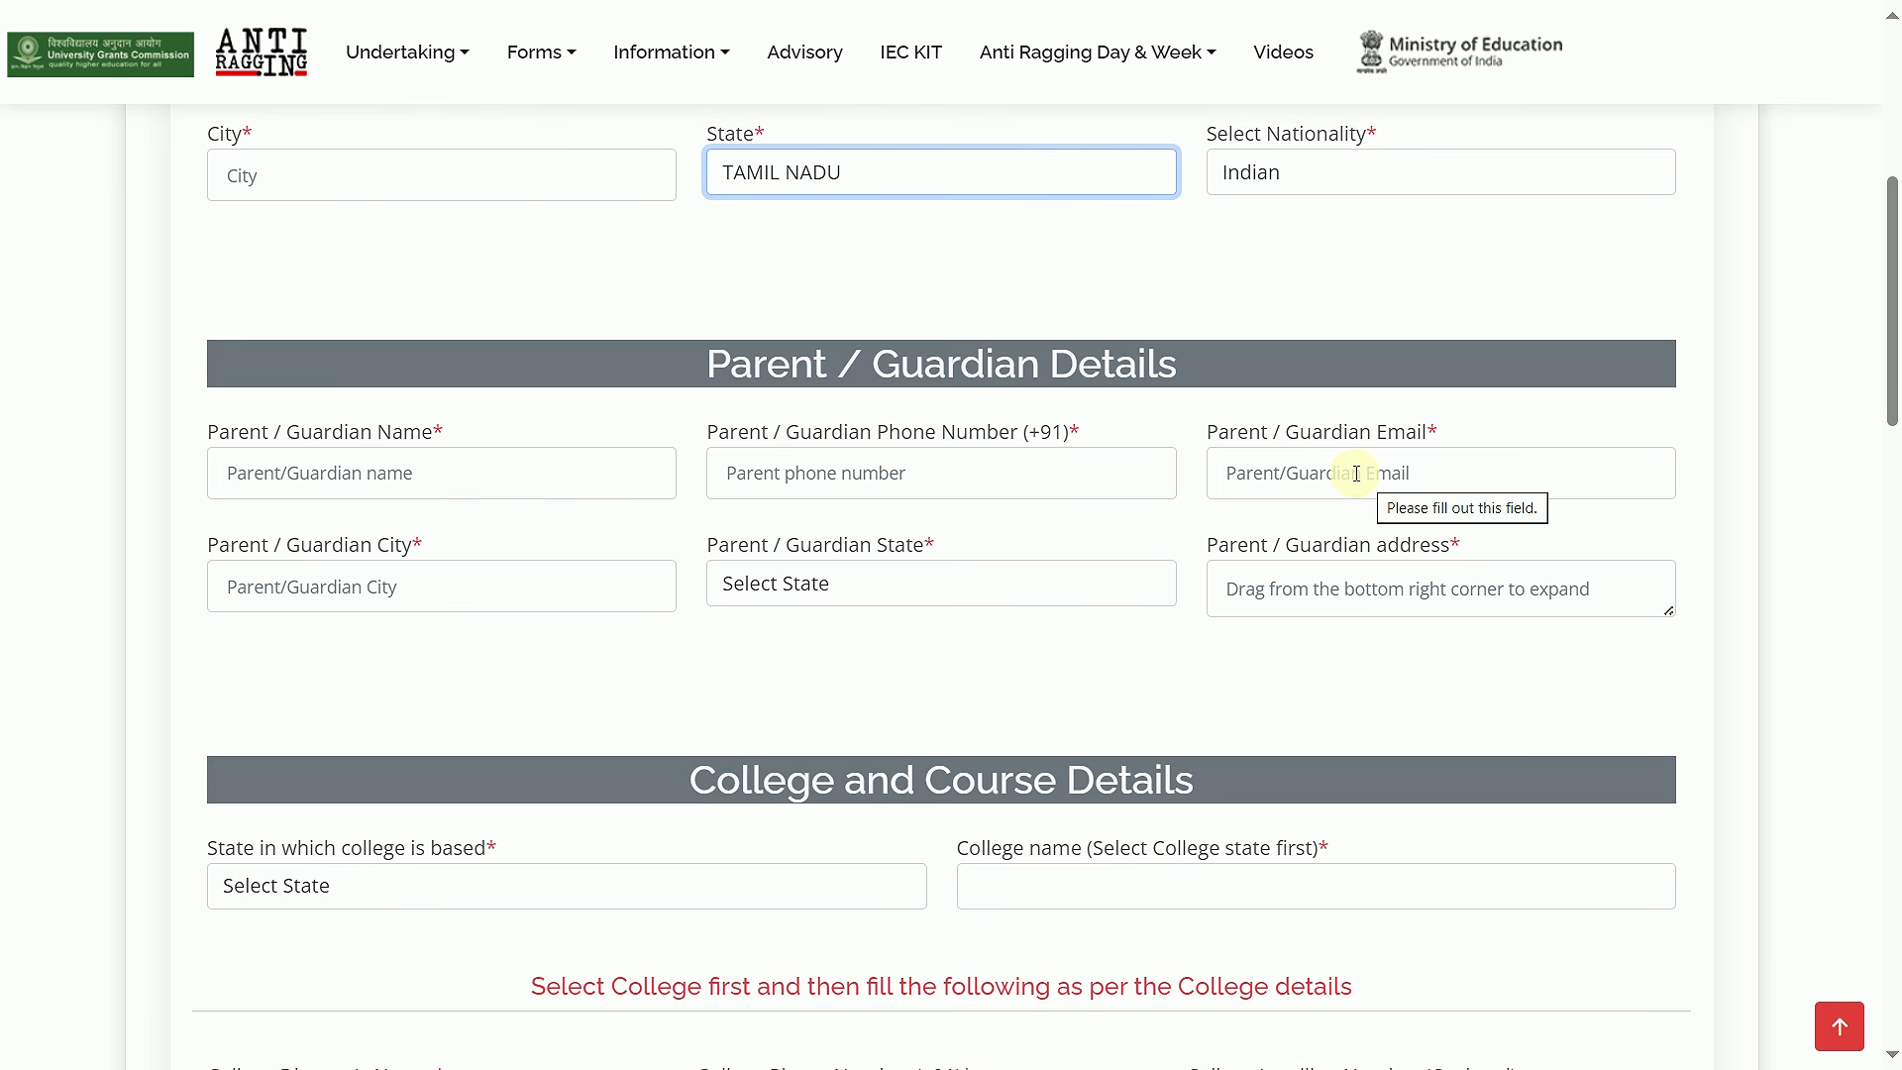
scroll(1358, 471, "up", 2)
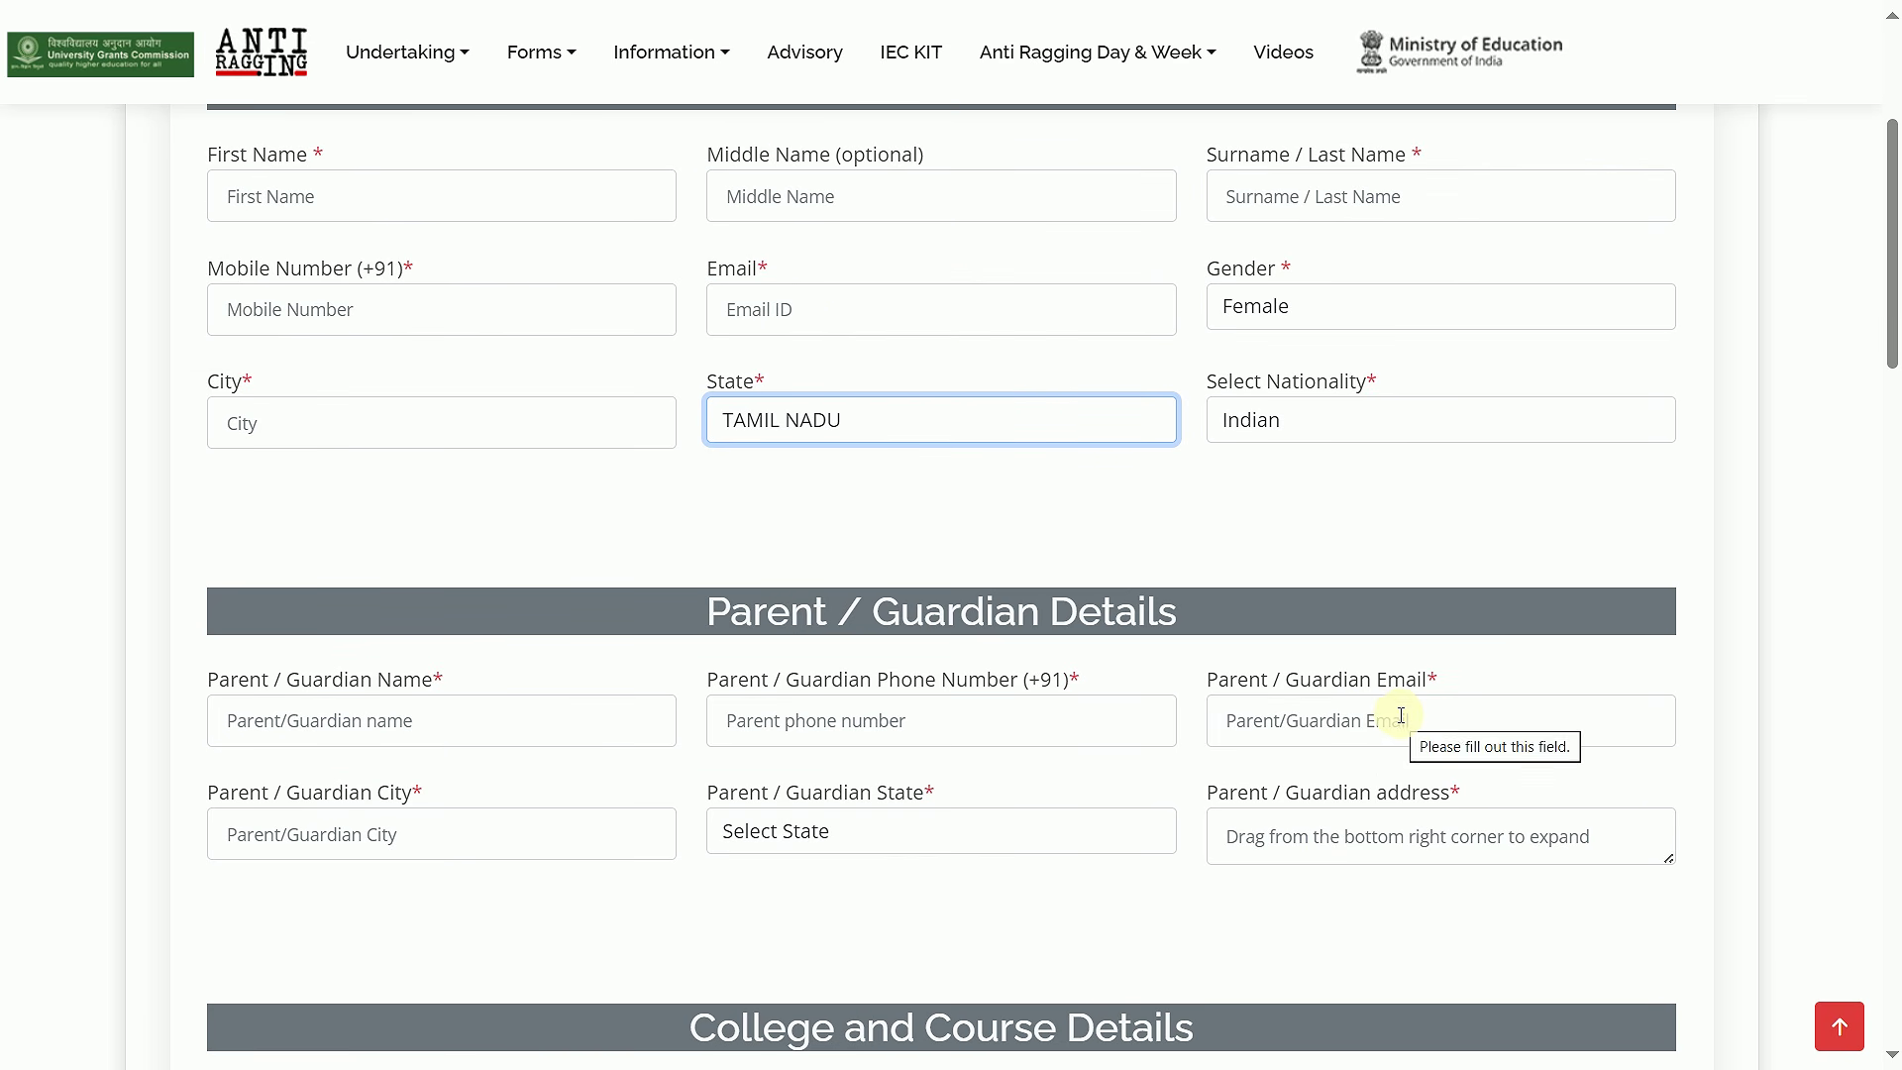
scroll(1392, 713, "down", 1)
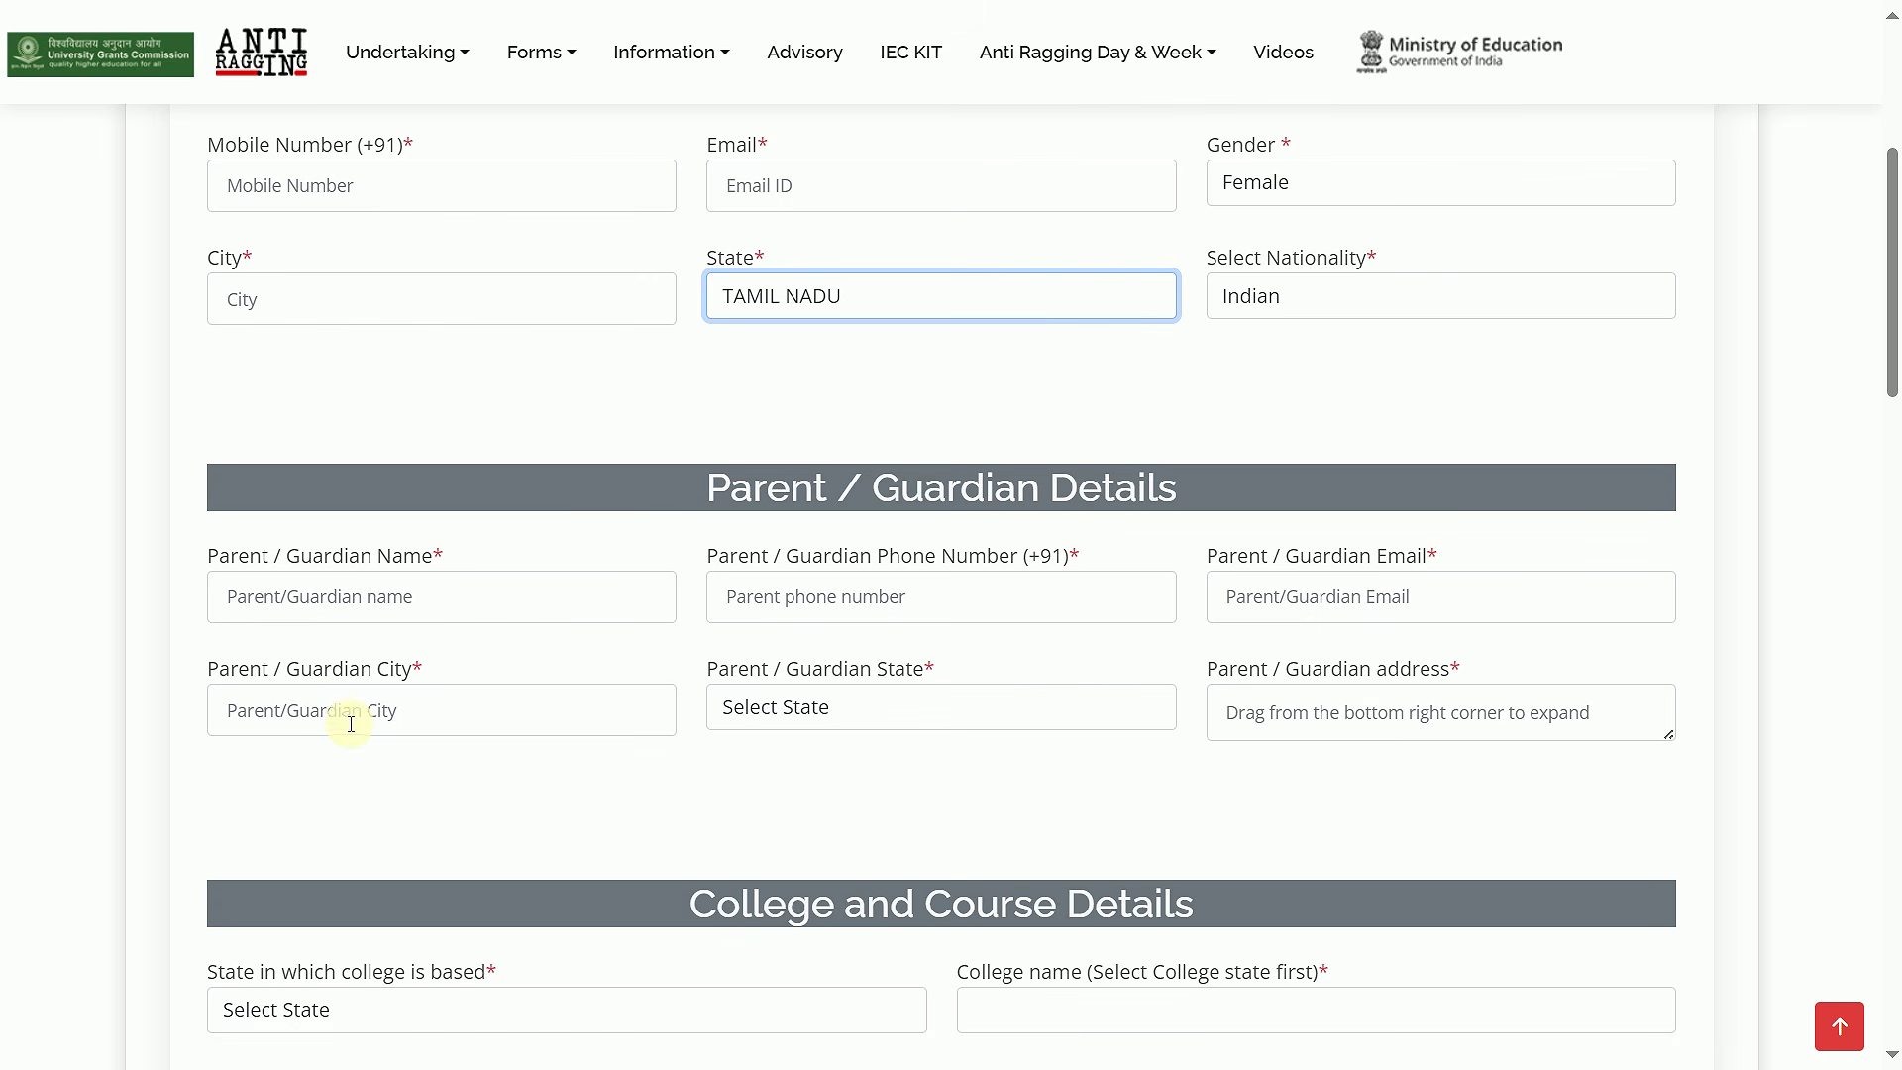
left_click(925, 722)
scroll(977, 437, "down", 5)
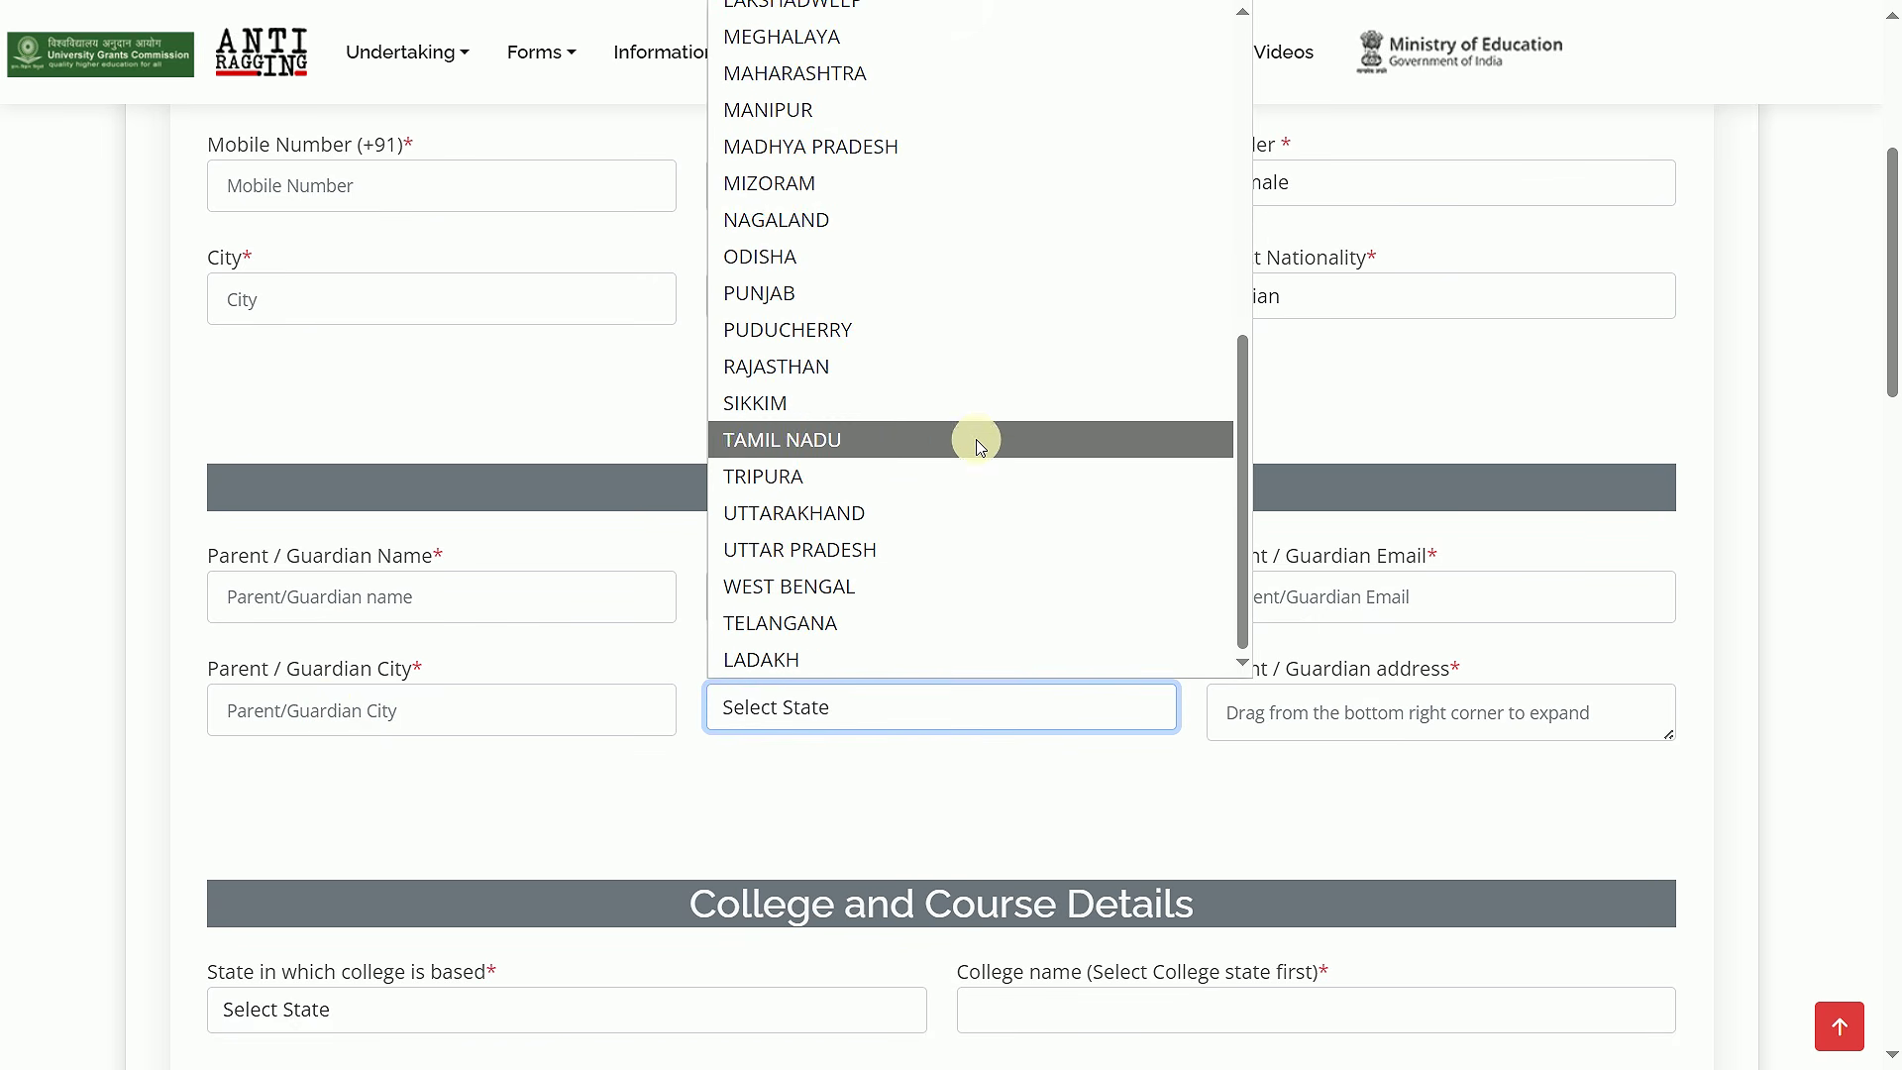
left_click(920, 437)
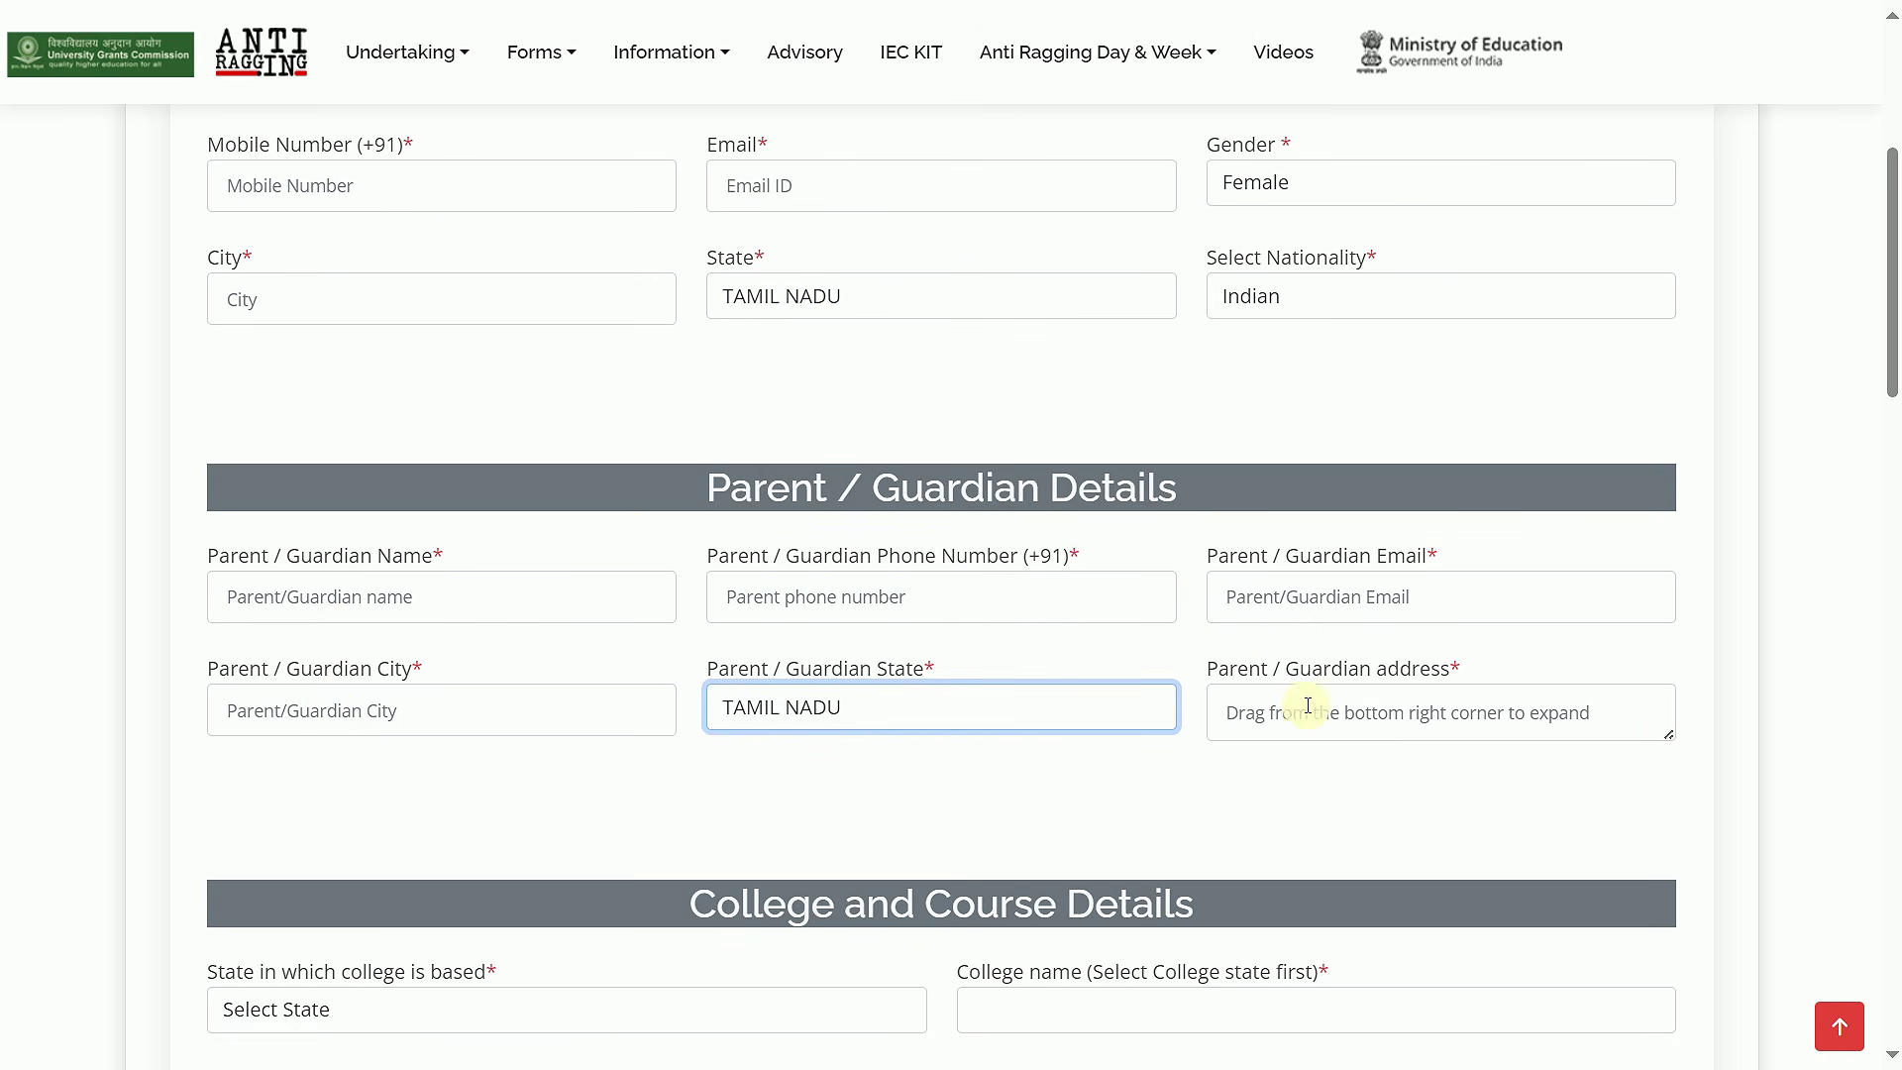
left_click_drag(1681, 804, 1682, 824)
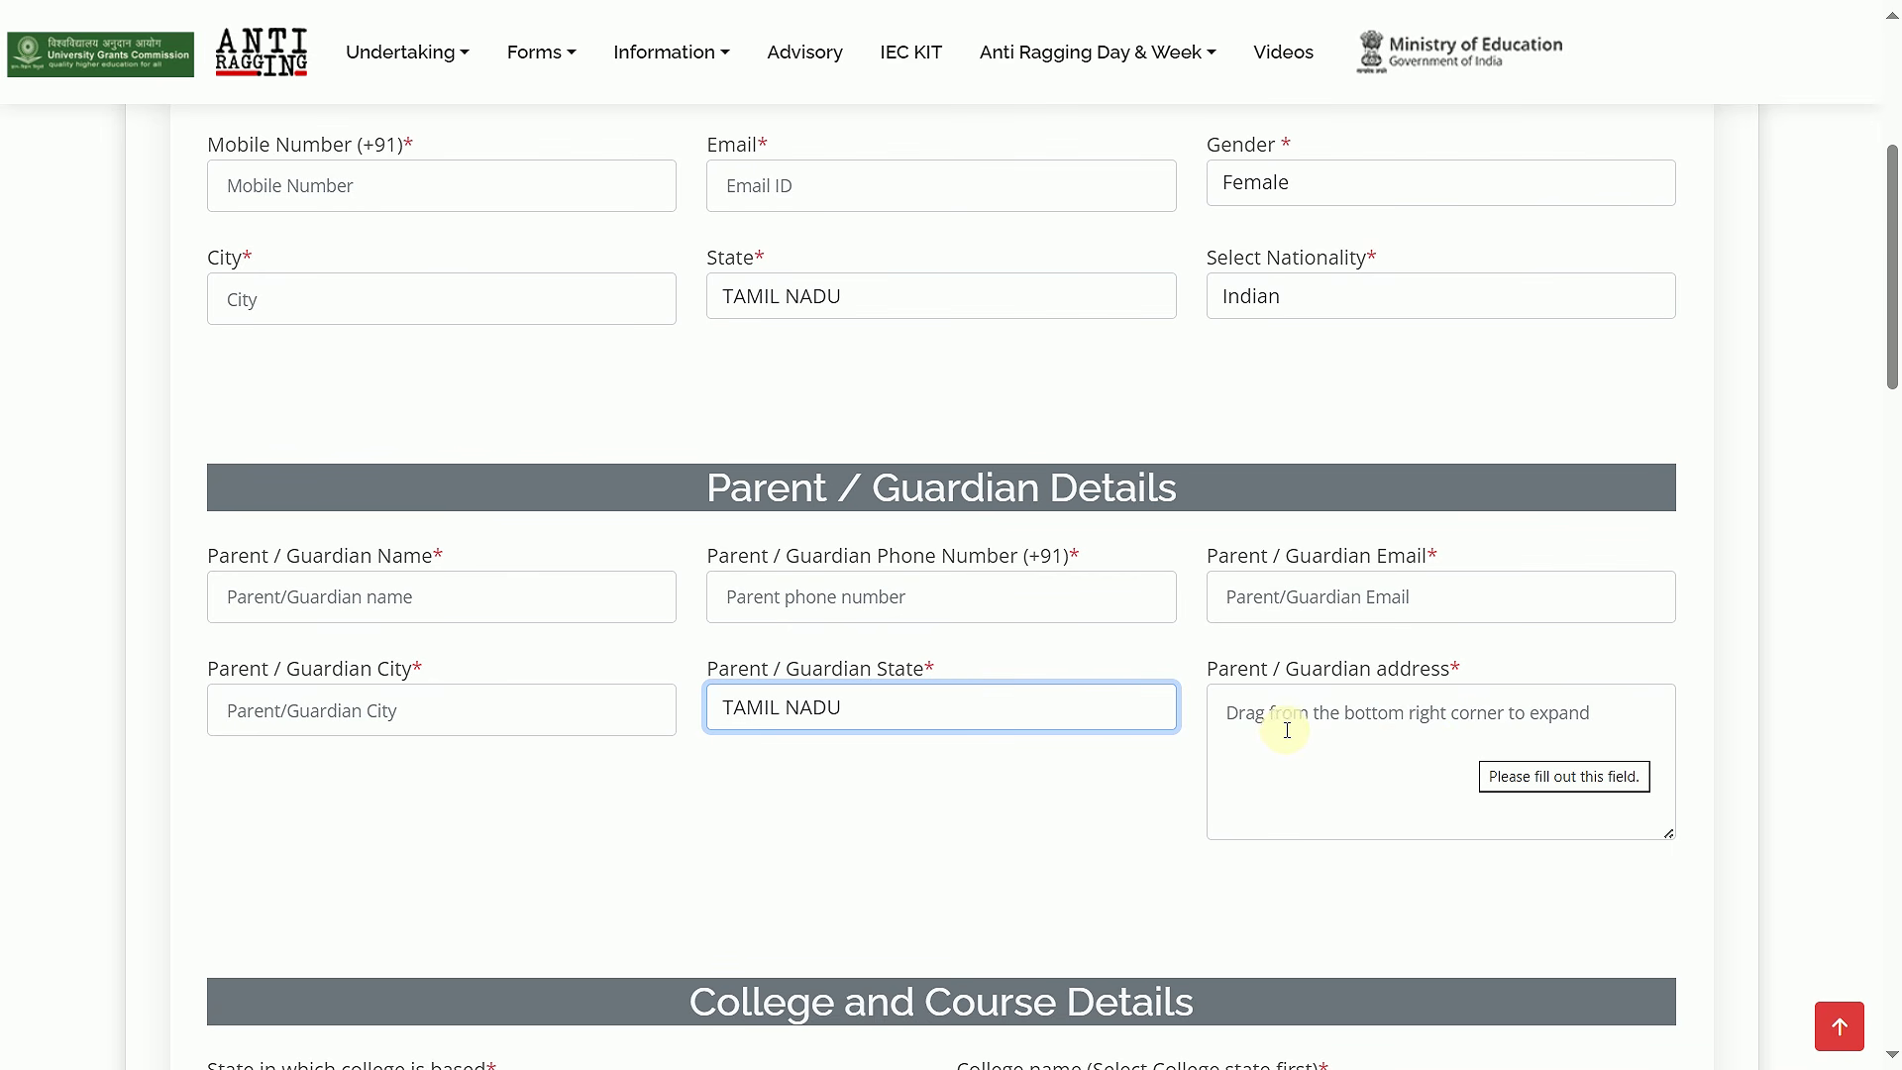
Step: In College and Course Details, choose TAMIL NADU as the state in which the college is based
scroll(1483, 733, "down", 3)
scroll(1435, 595, "down", 2)
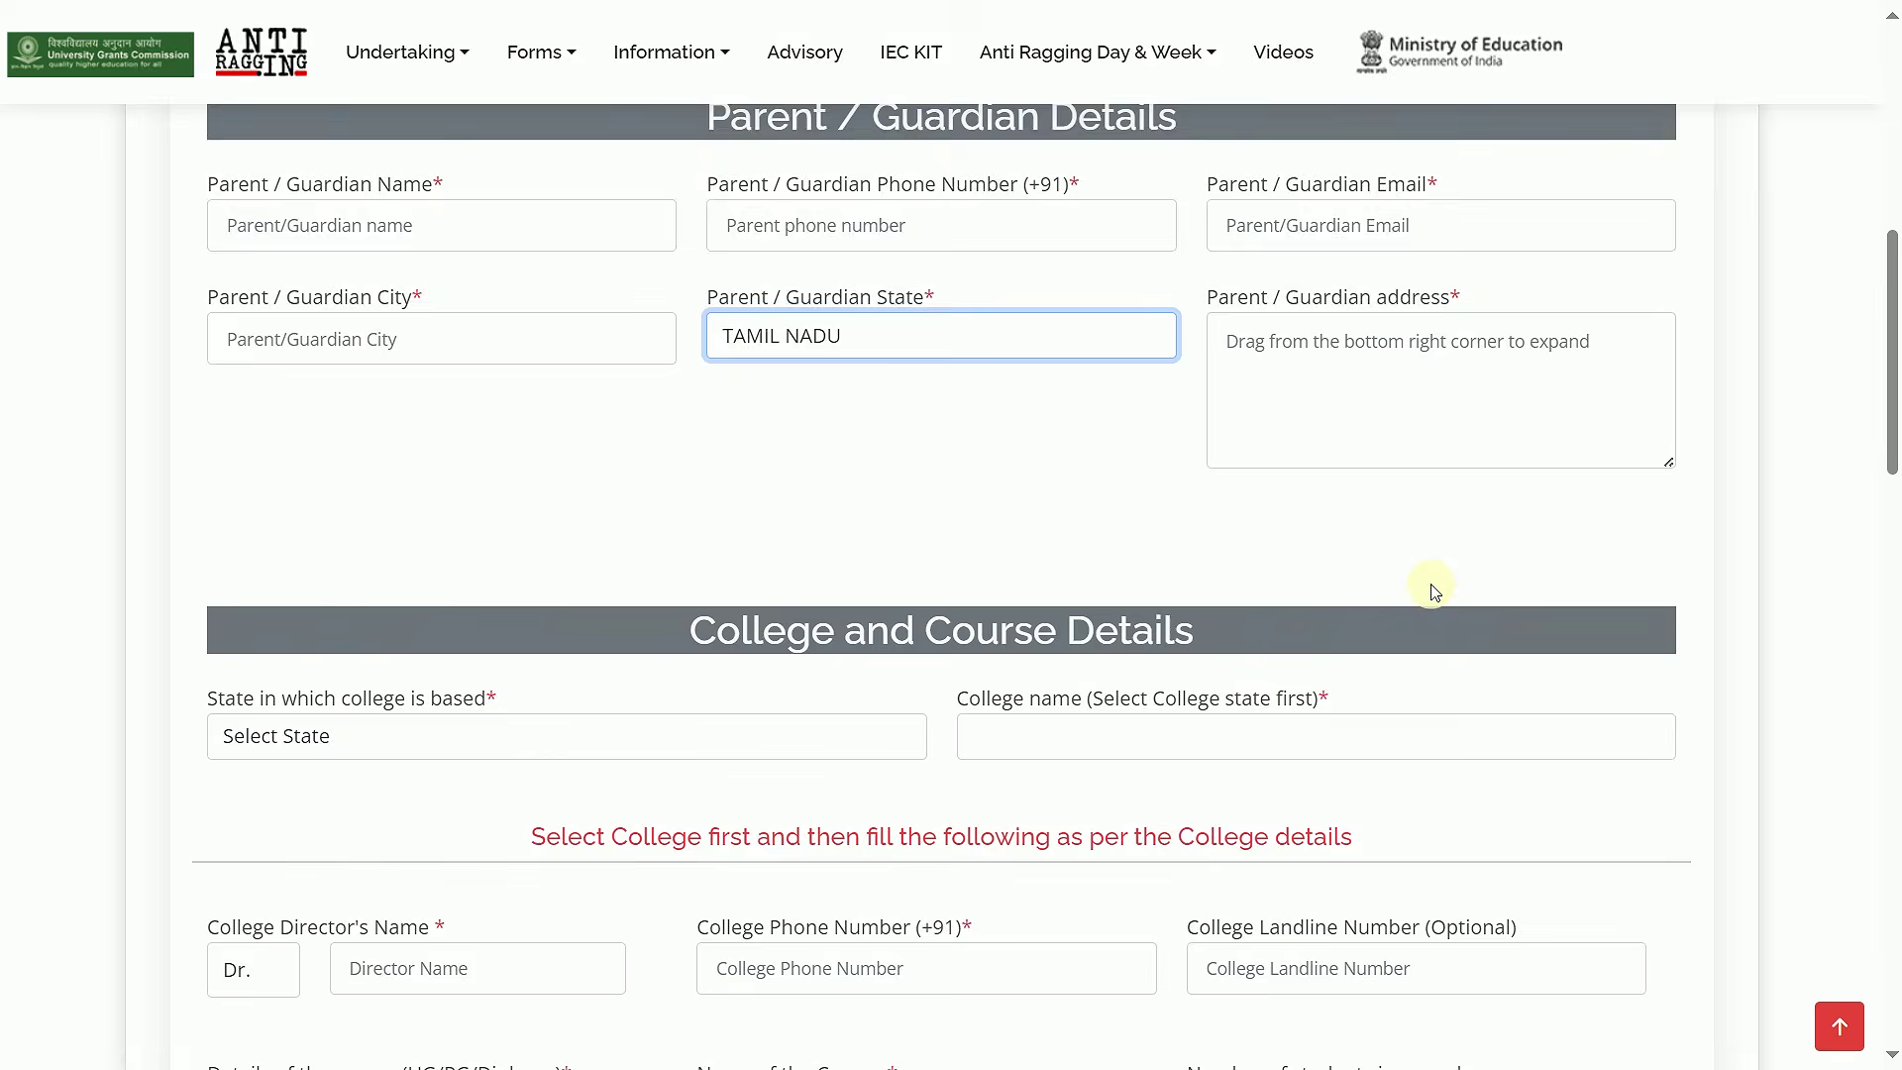
scroll(1288, 515, "down", 1)
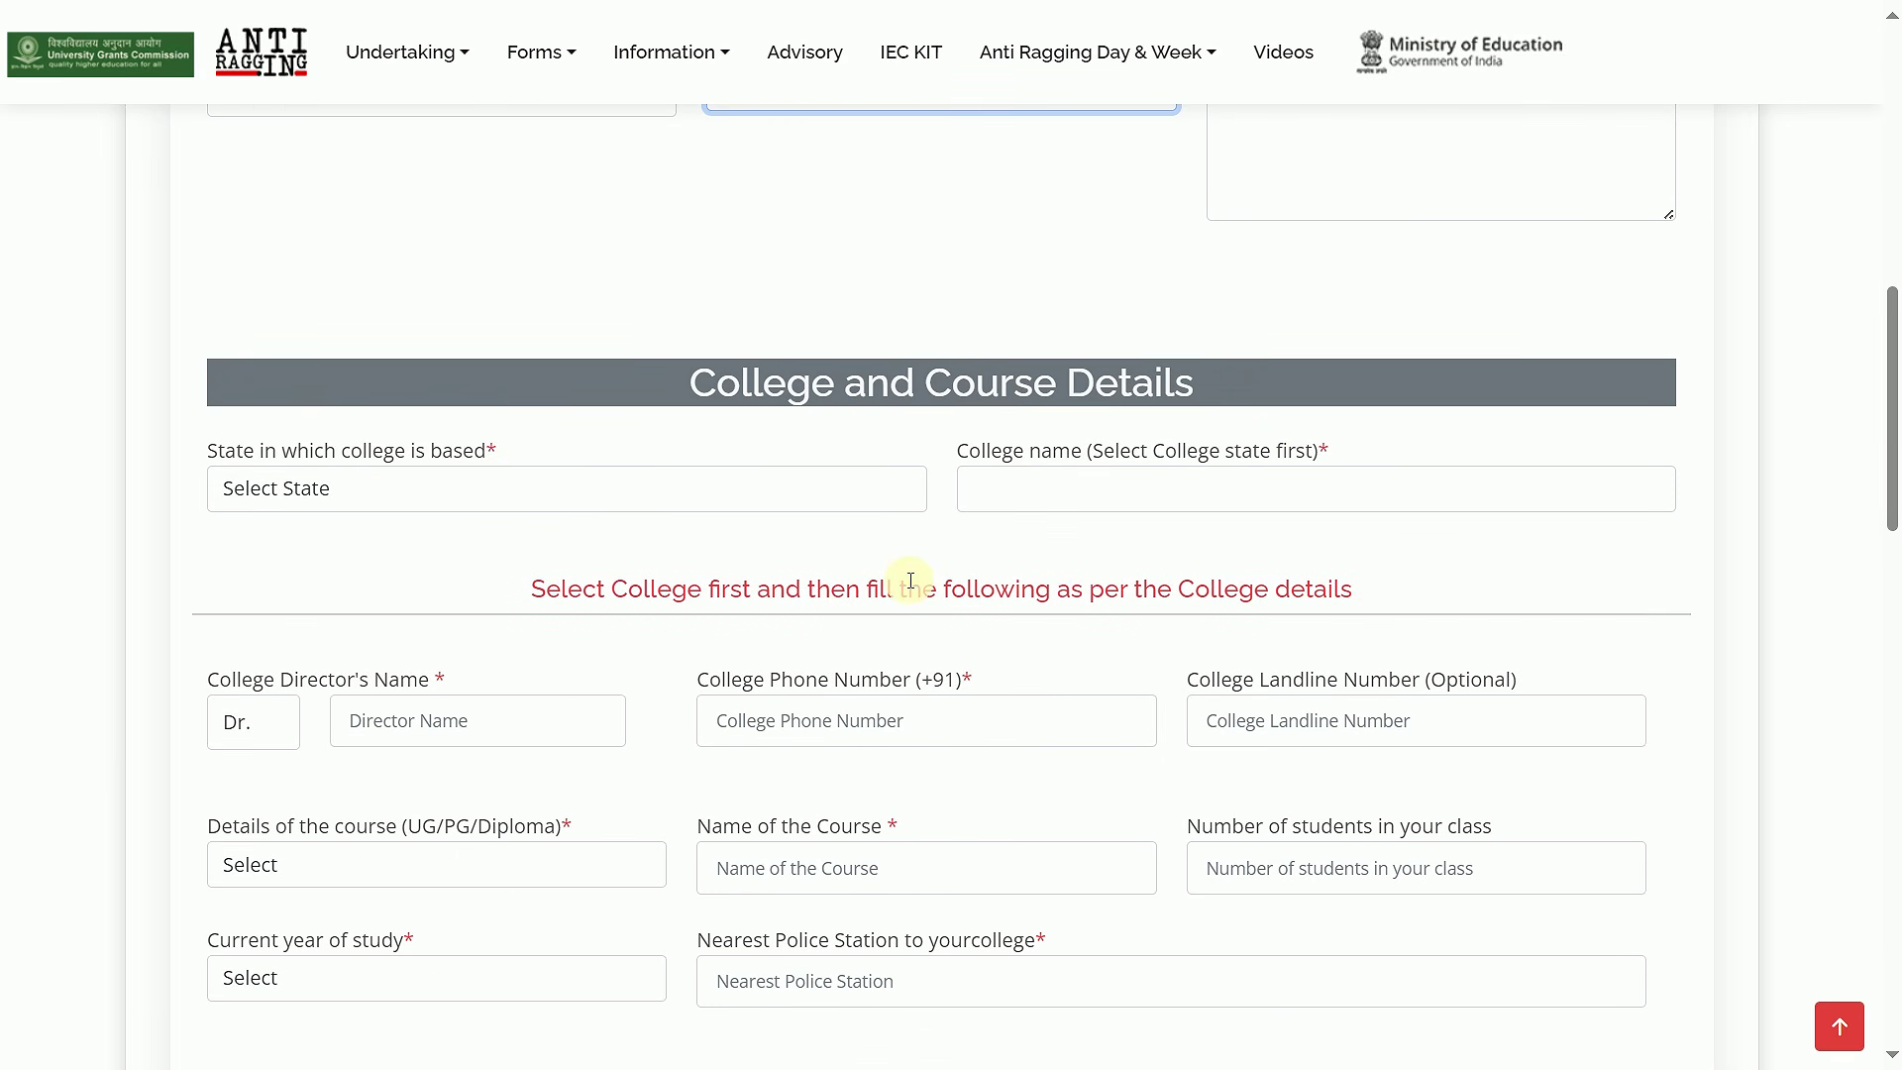
left_click(783, 500)
scroll(655, 777, "down", 3)
scroll(655, 778, "down", 3)
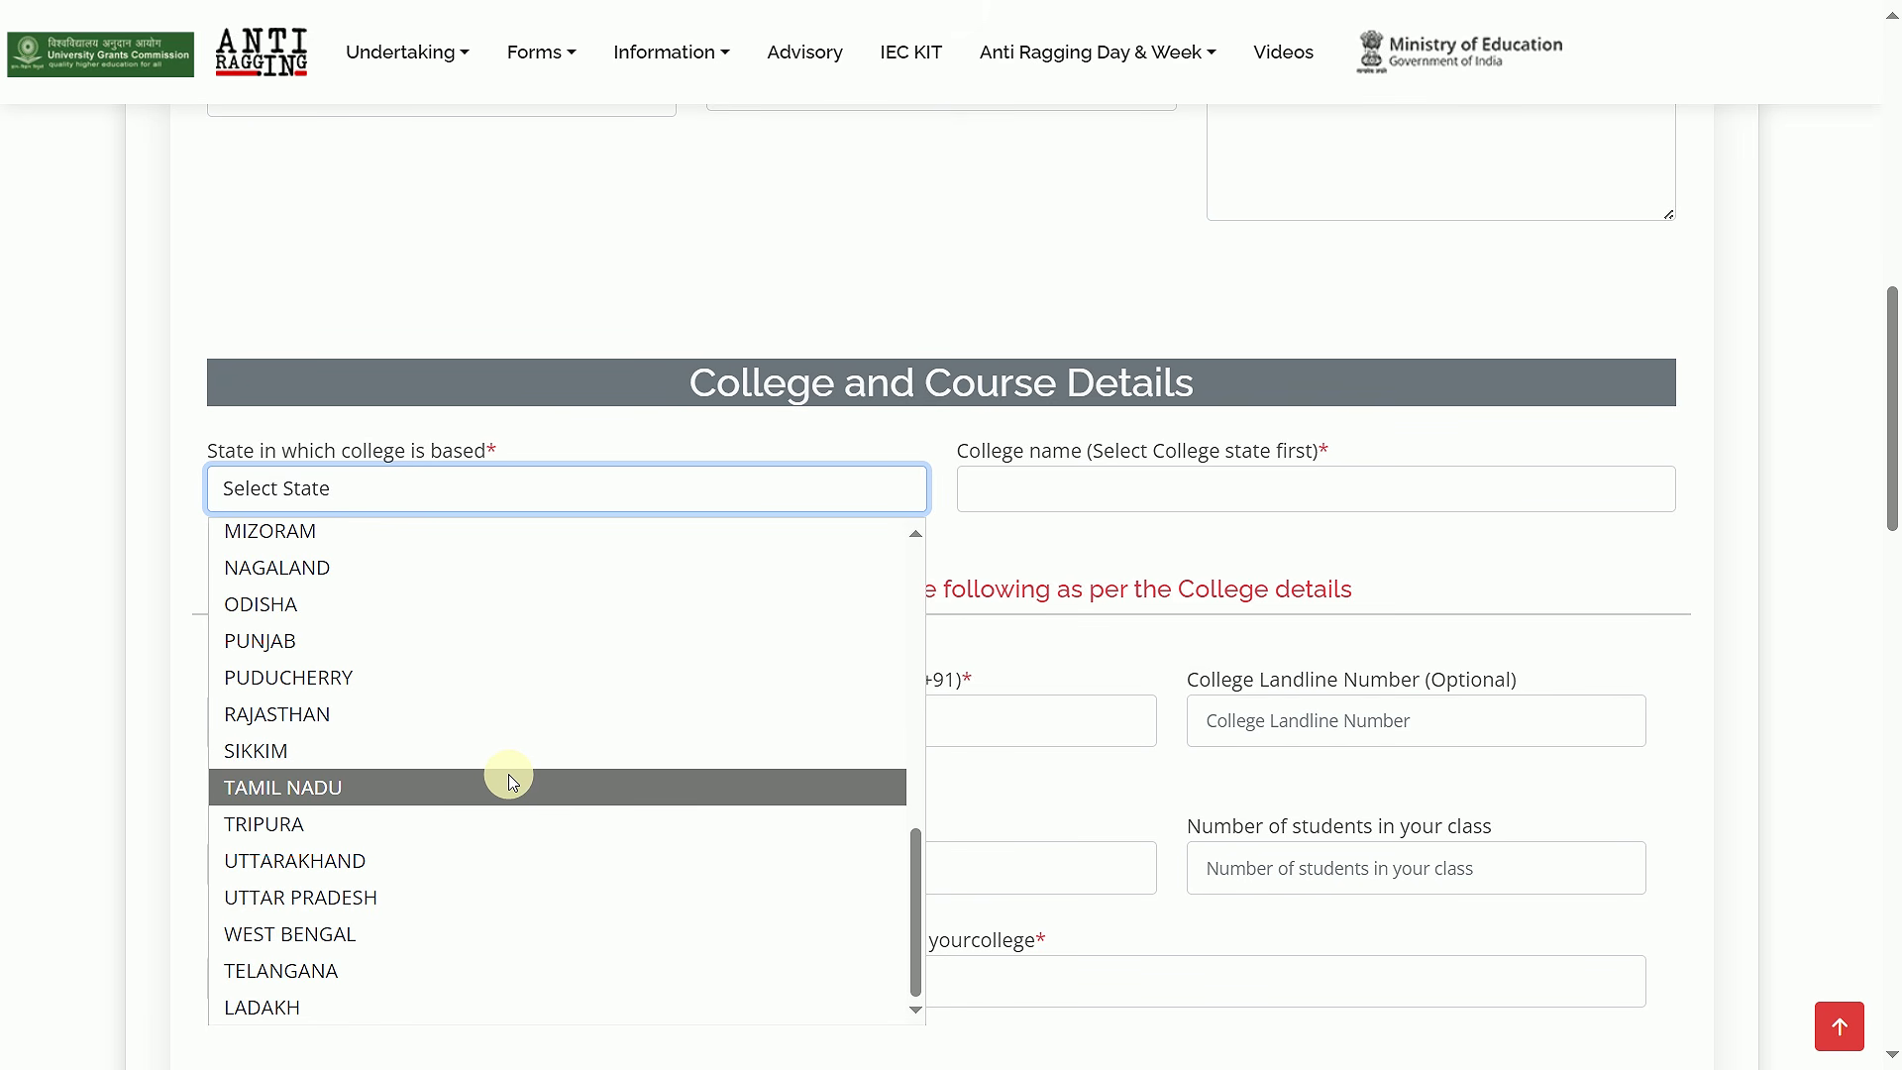
left_click(509, 783)
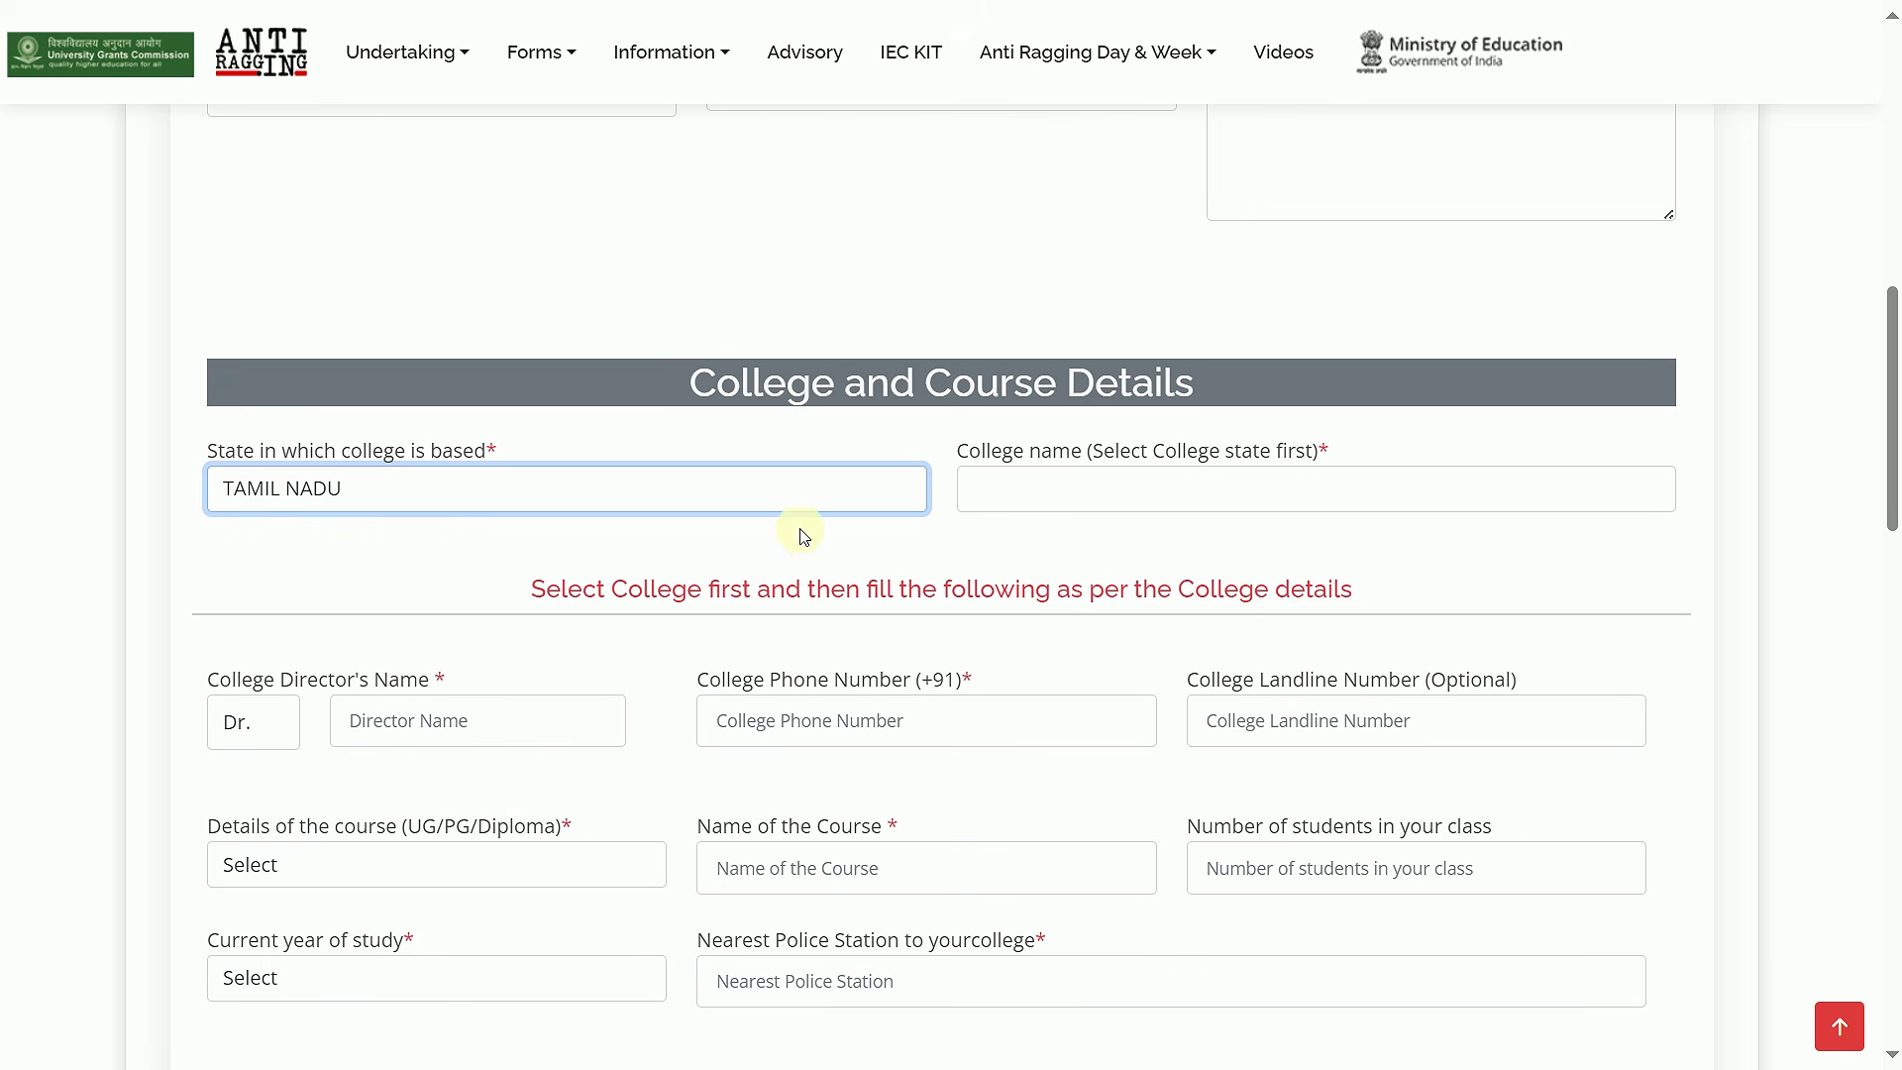
Step: Search the list of college names, browsing the entries starting with A, "La" and "Tam"
left_click(1083, 487)
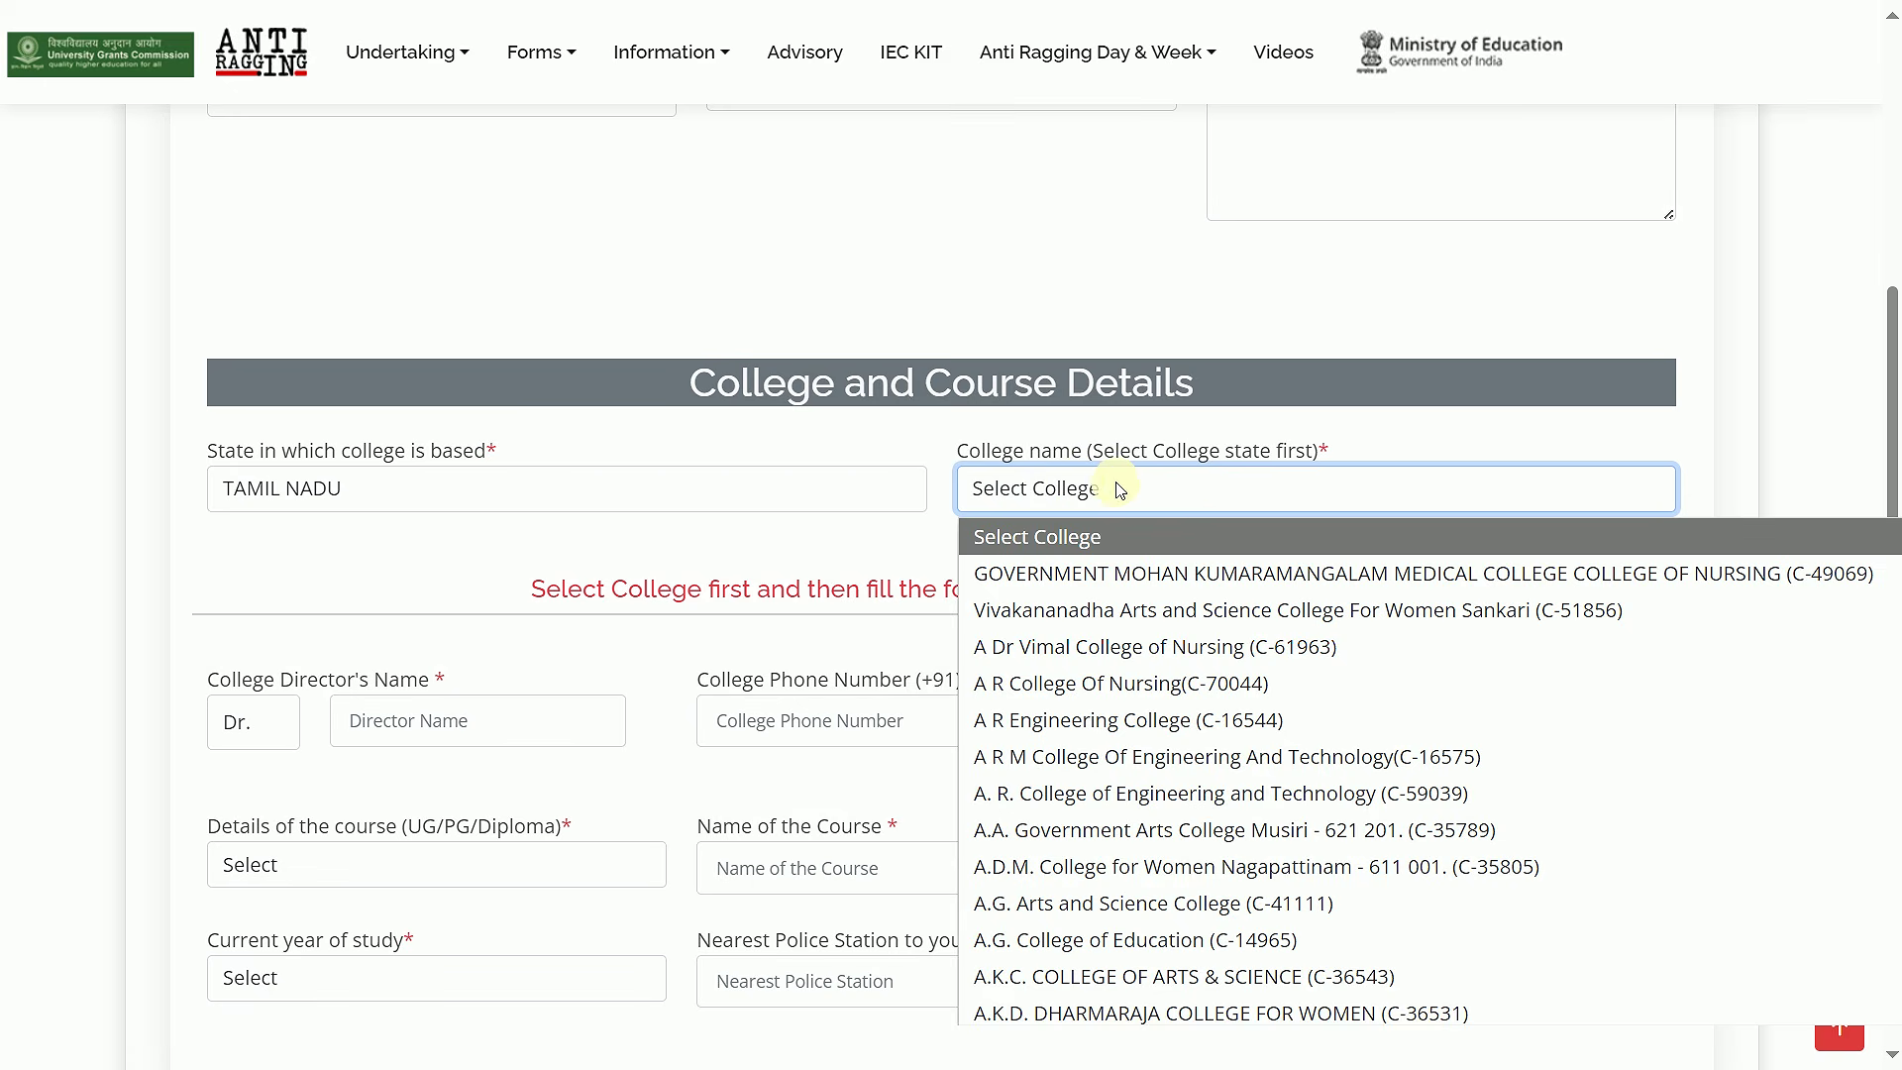
scroll(1140, 723, "down", 5)
scroll(1305, 730, "down", 5)
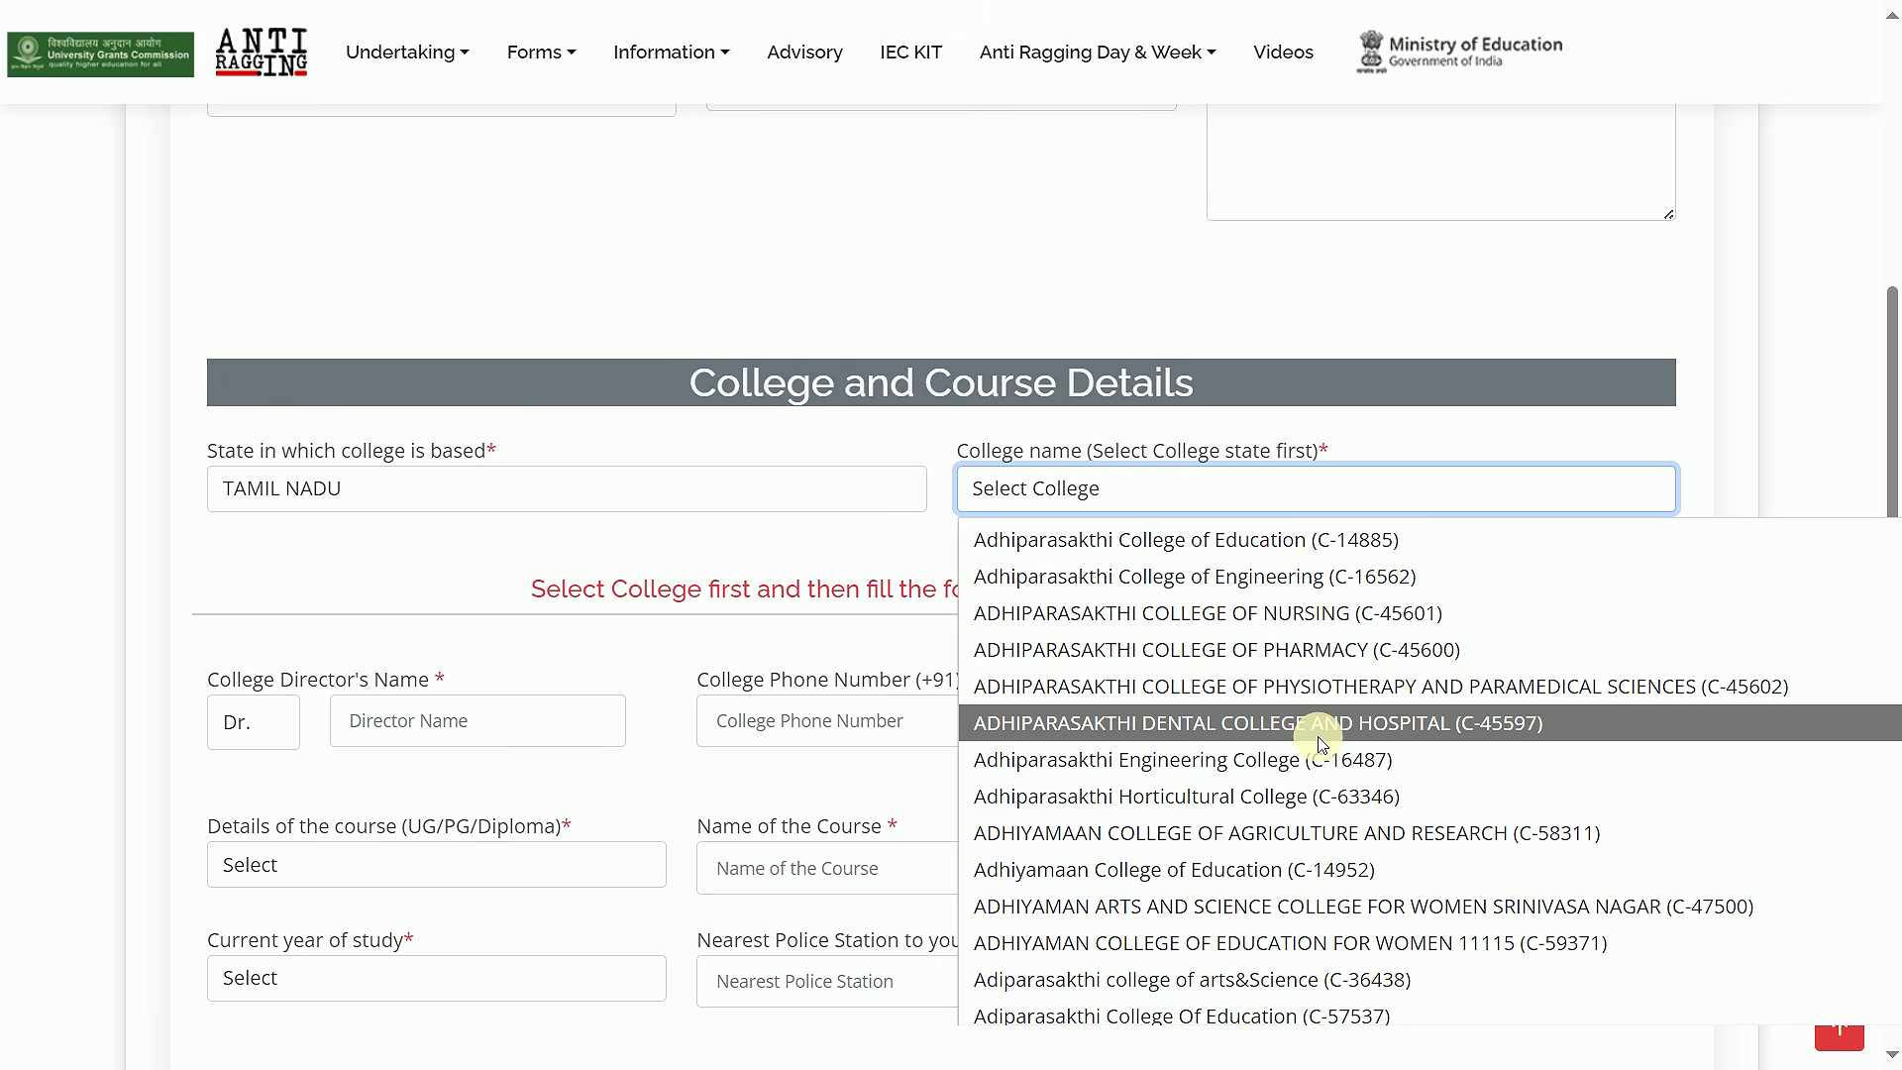
scroll(1328, 753, "down", 10)
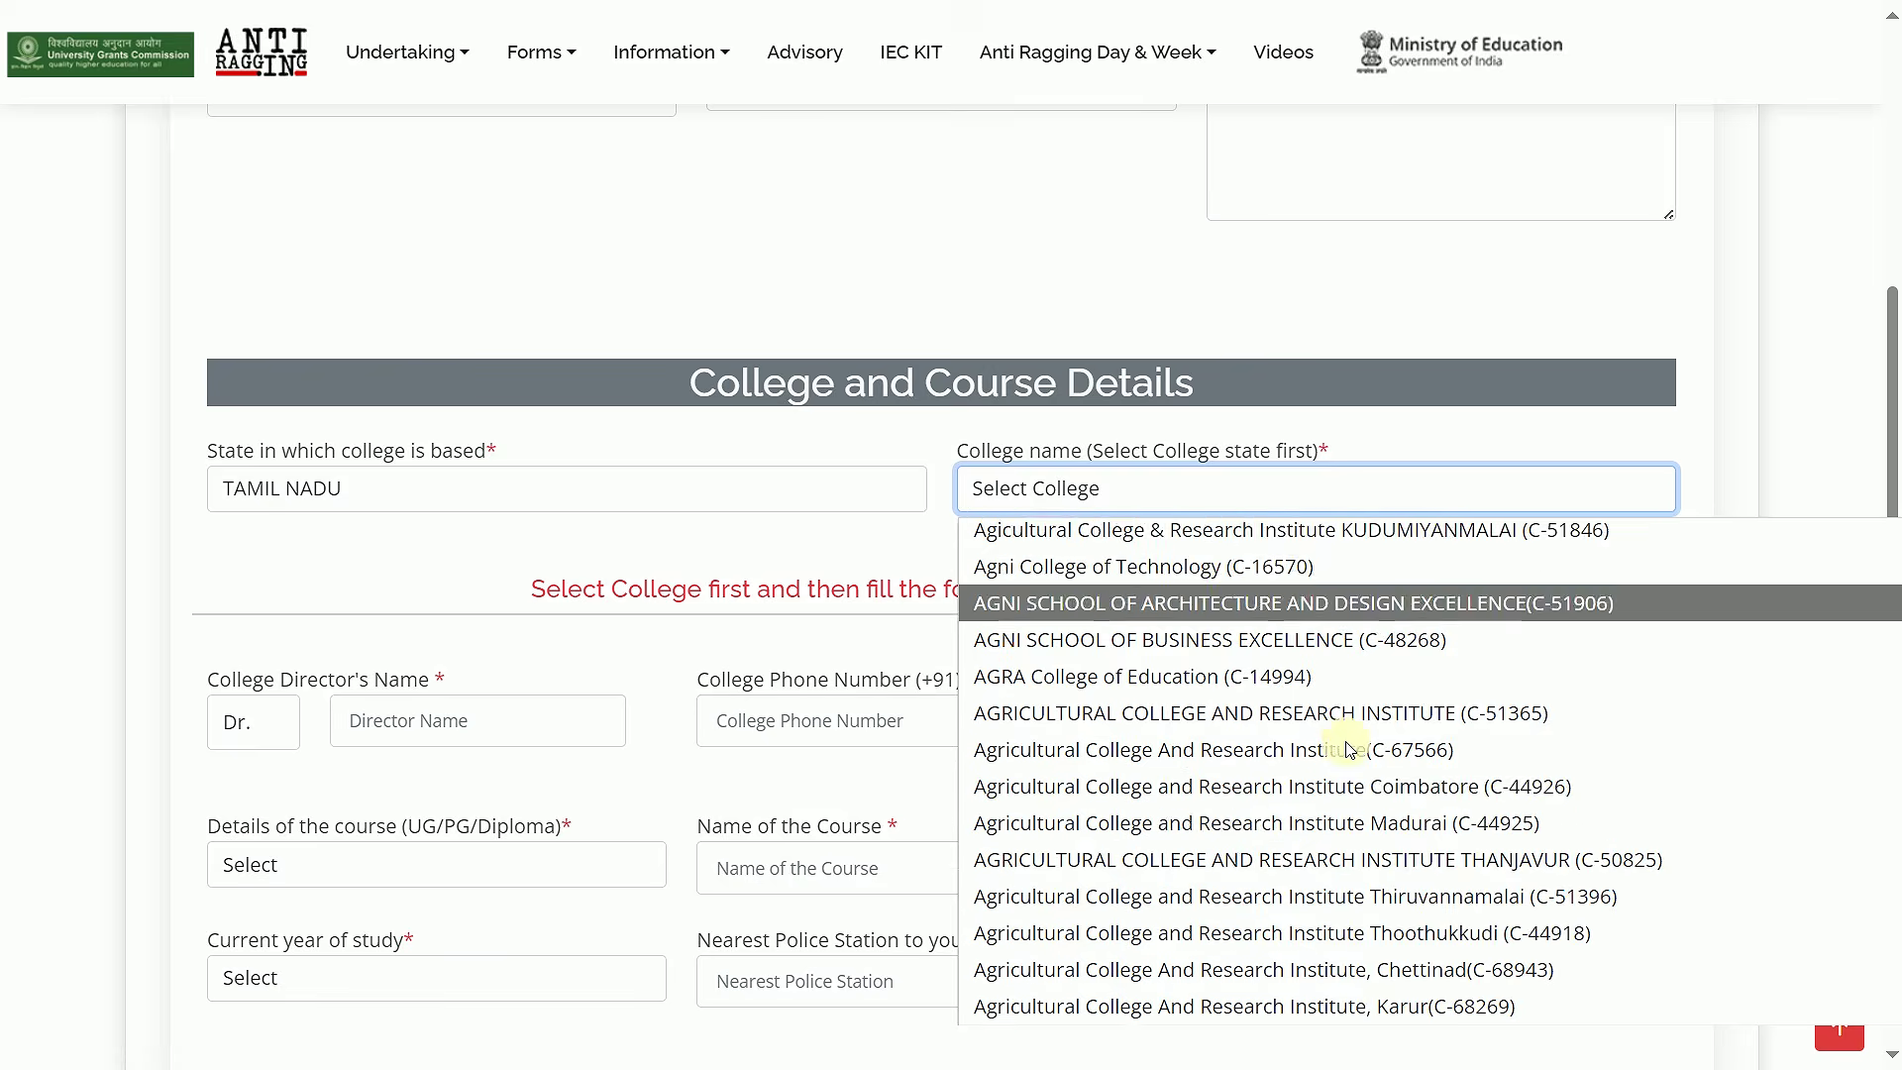
scroll(1353, 770, "down", 10)
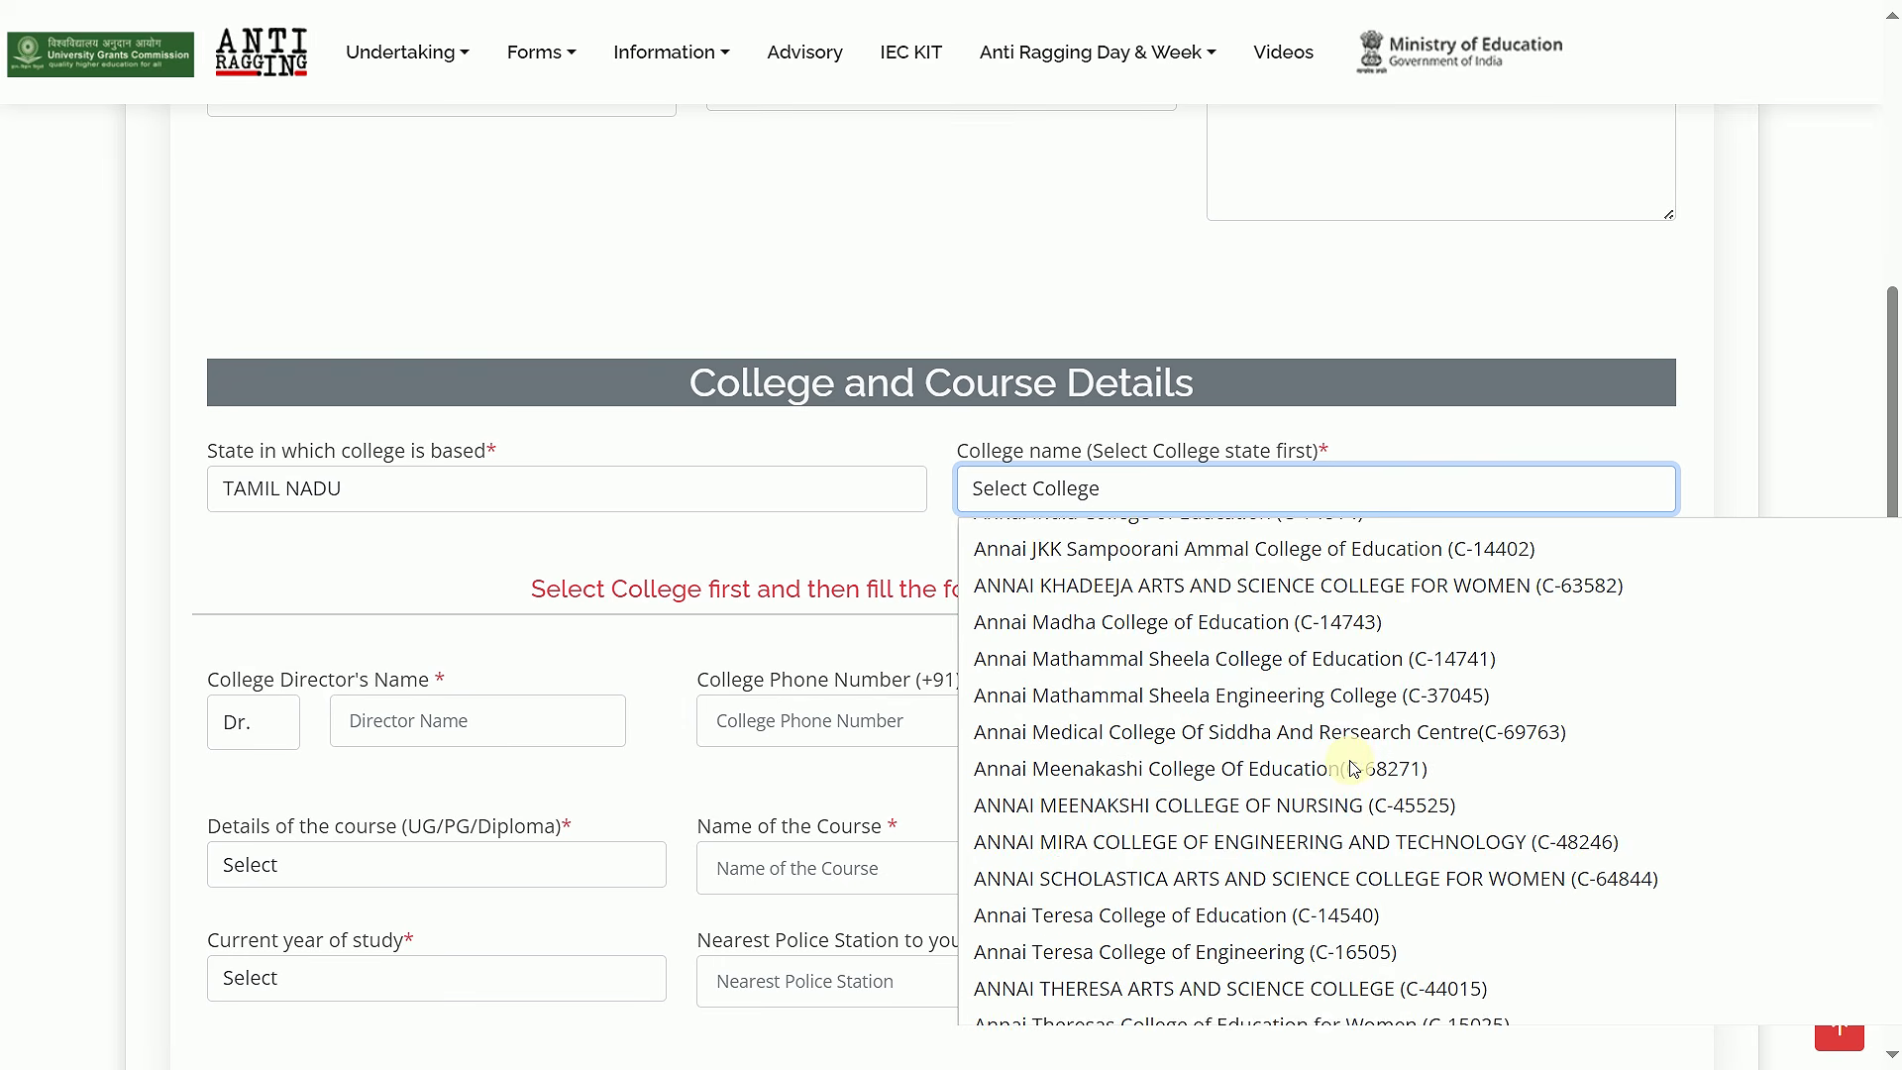
key("l")
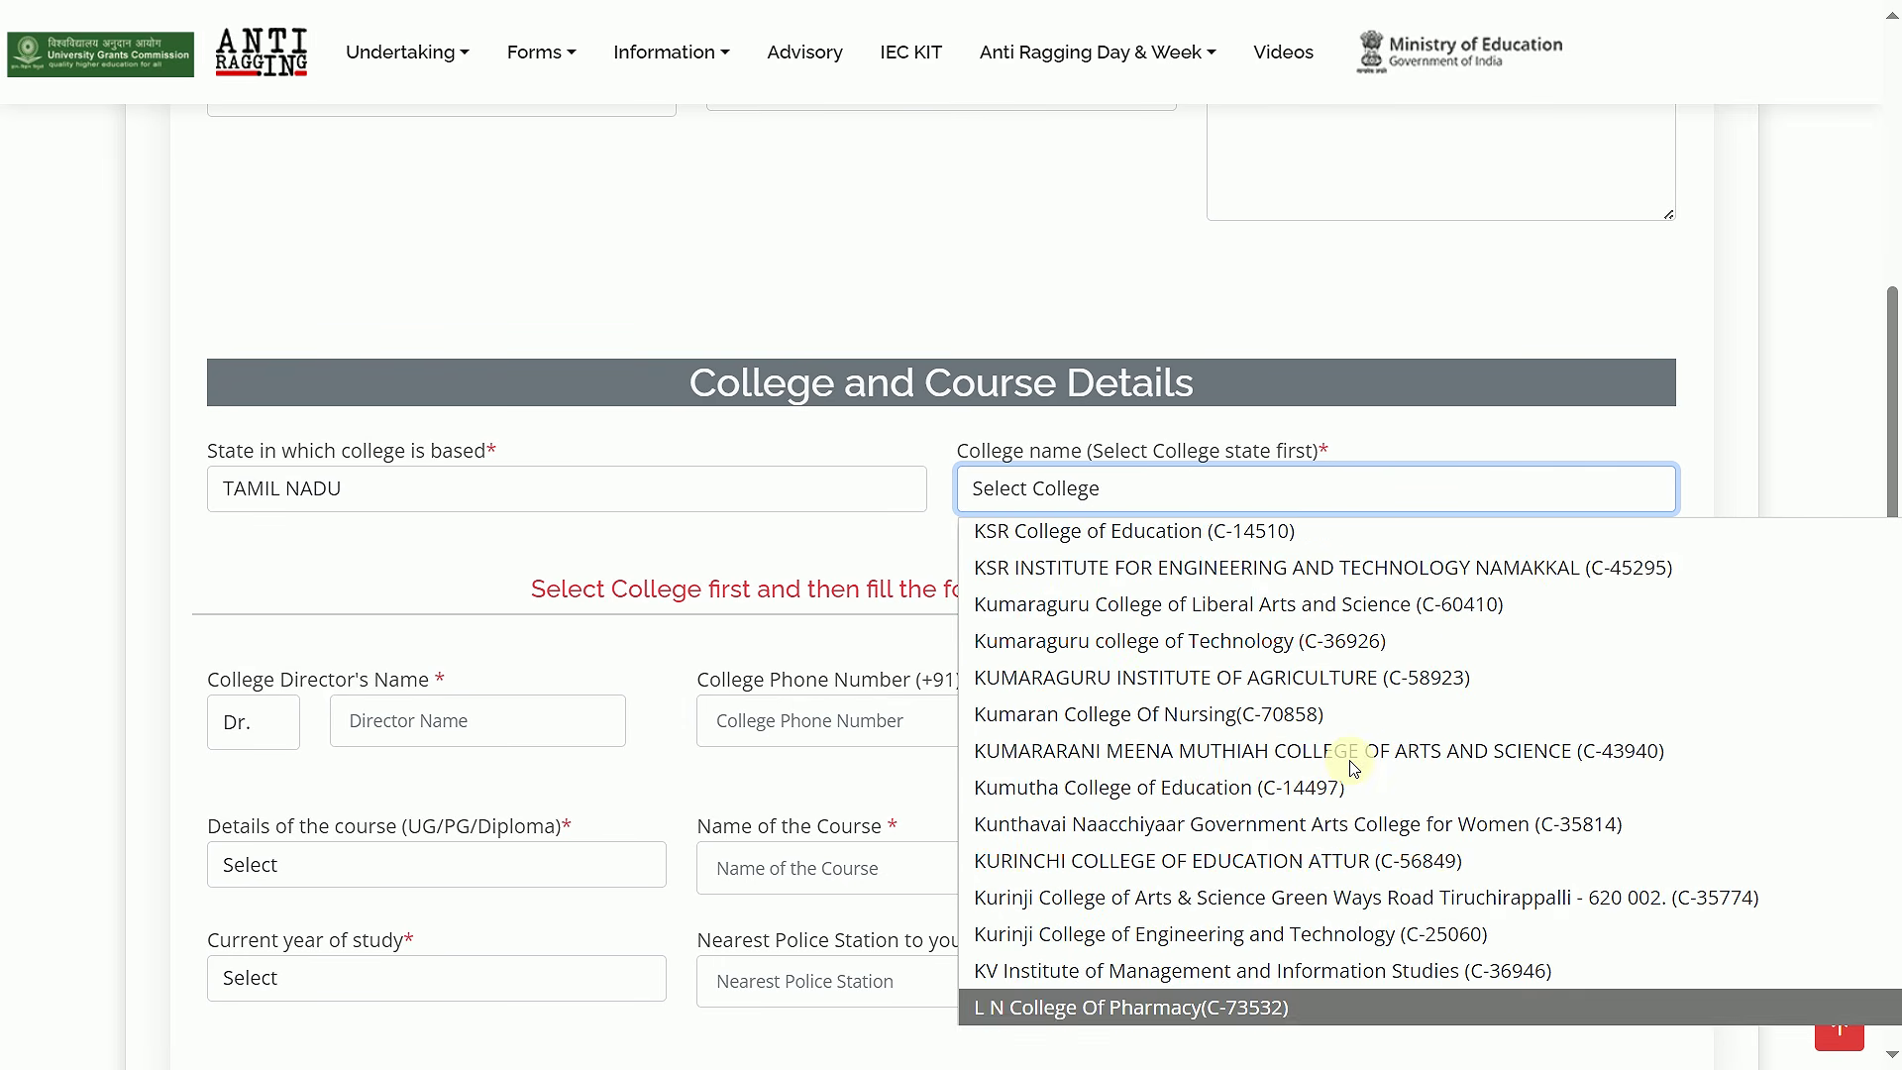
key("a")
scroll(1353, 768, "down", 10)
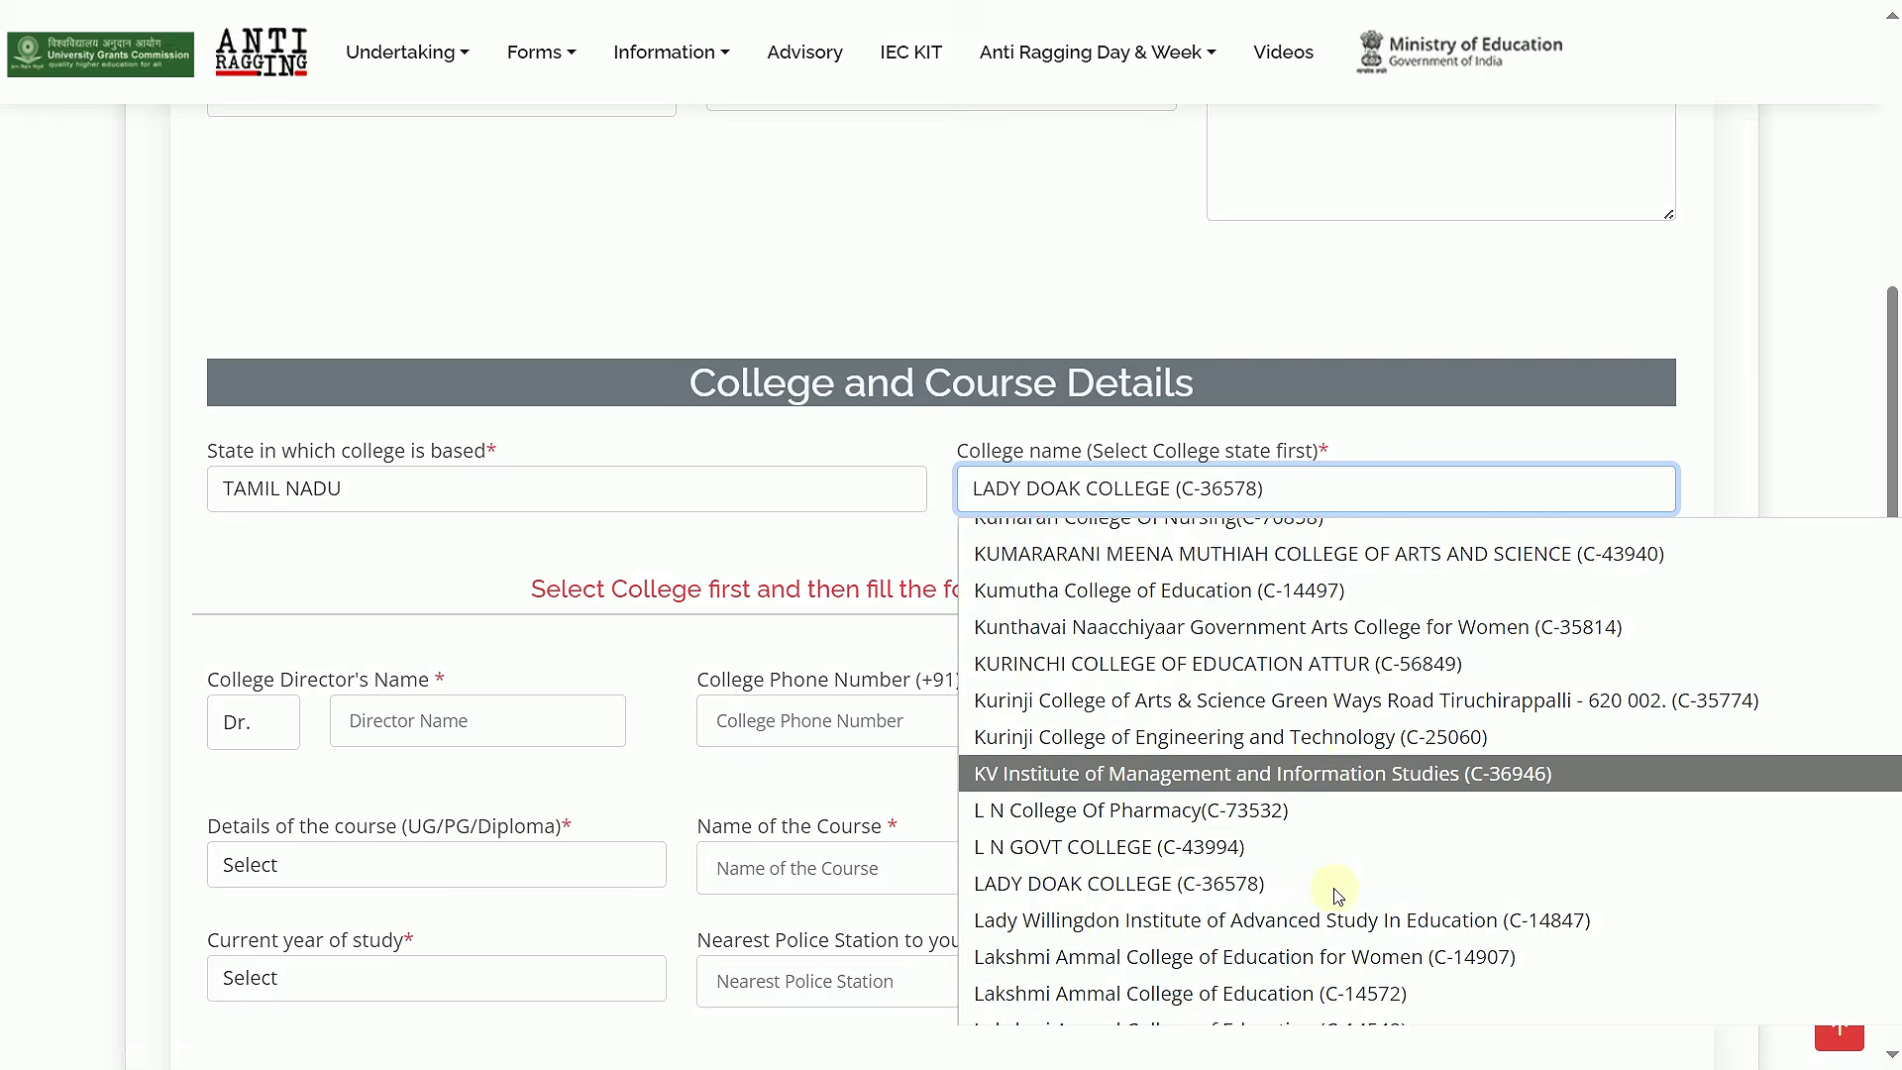
scroll(1327, 837, "down", 1)
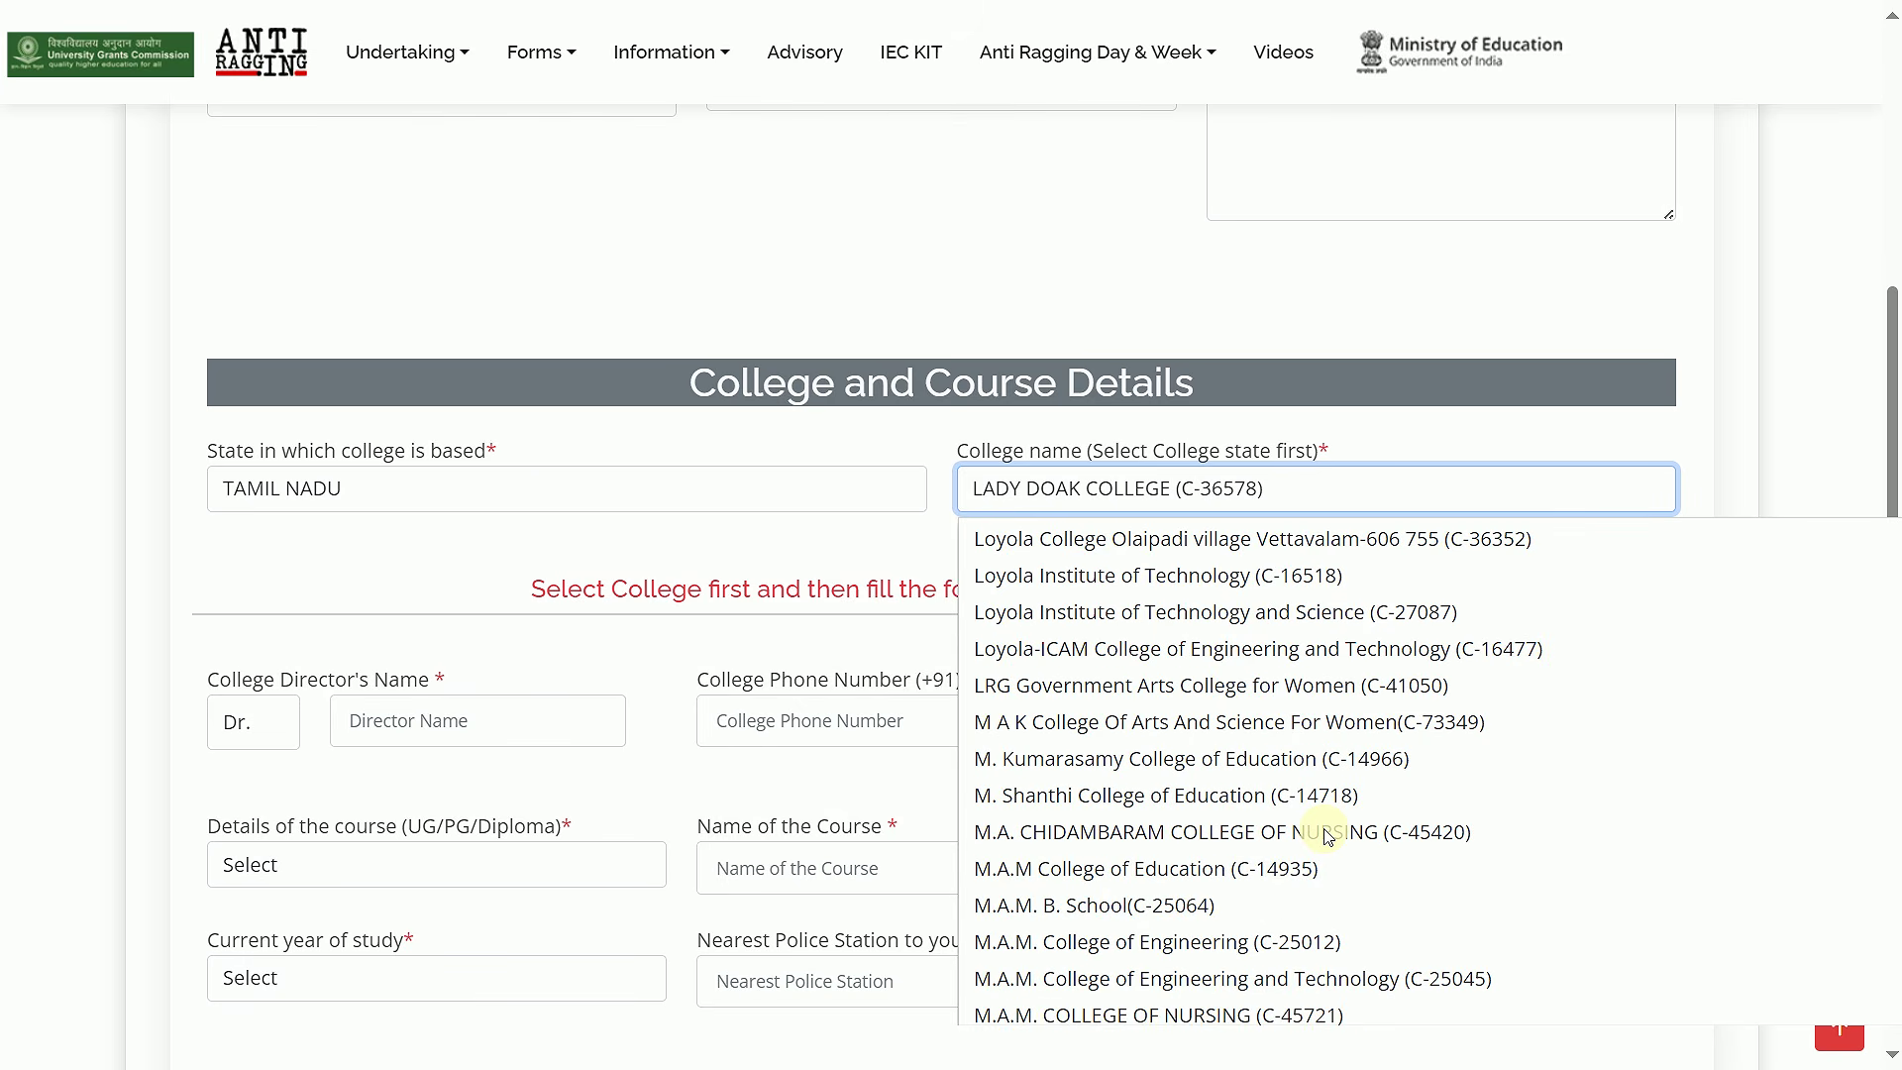
key("t")
key("a")
key("m")
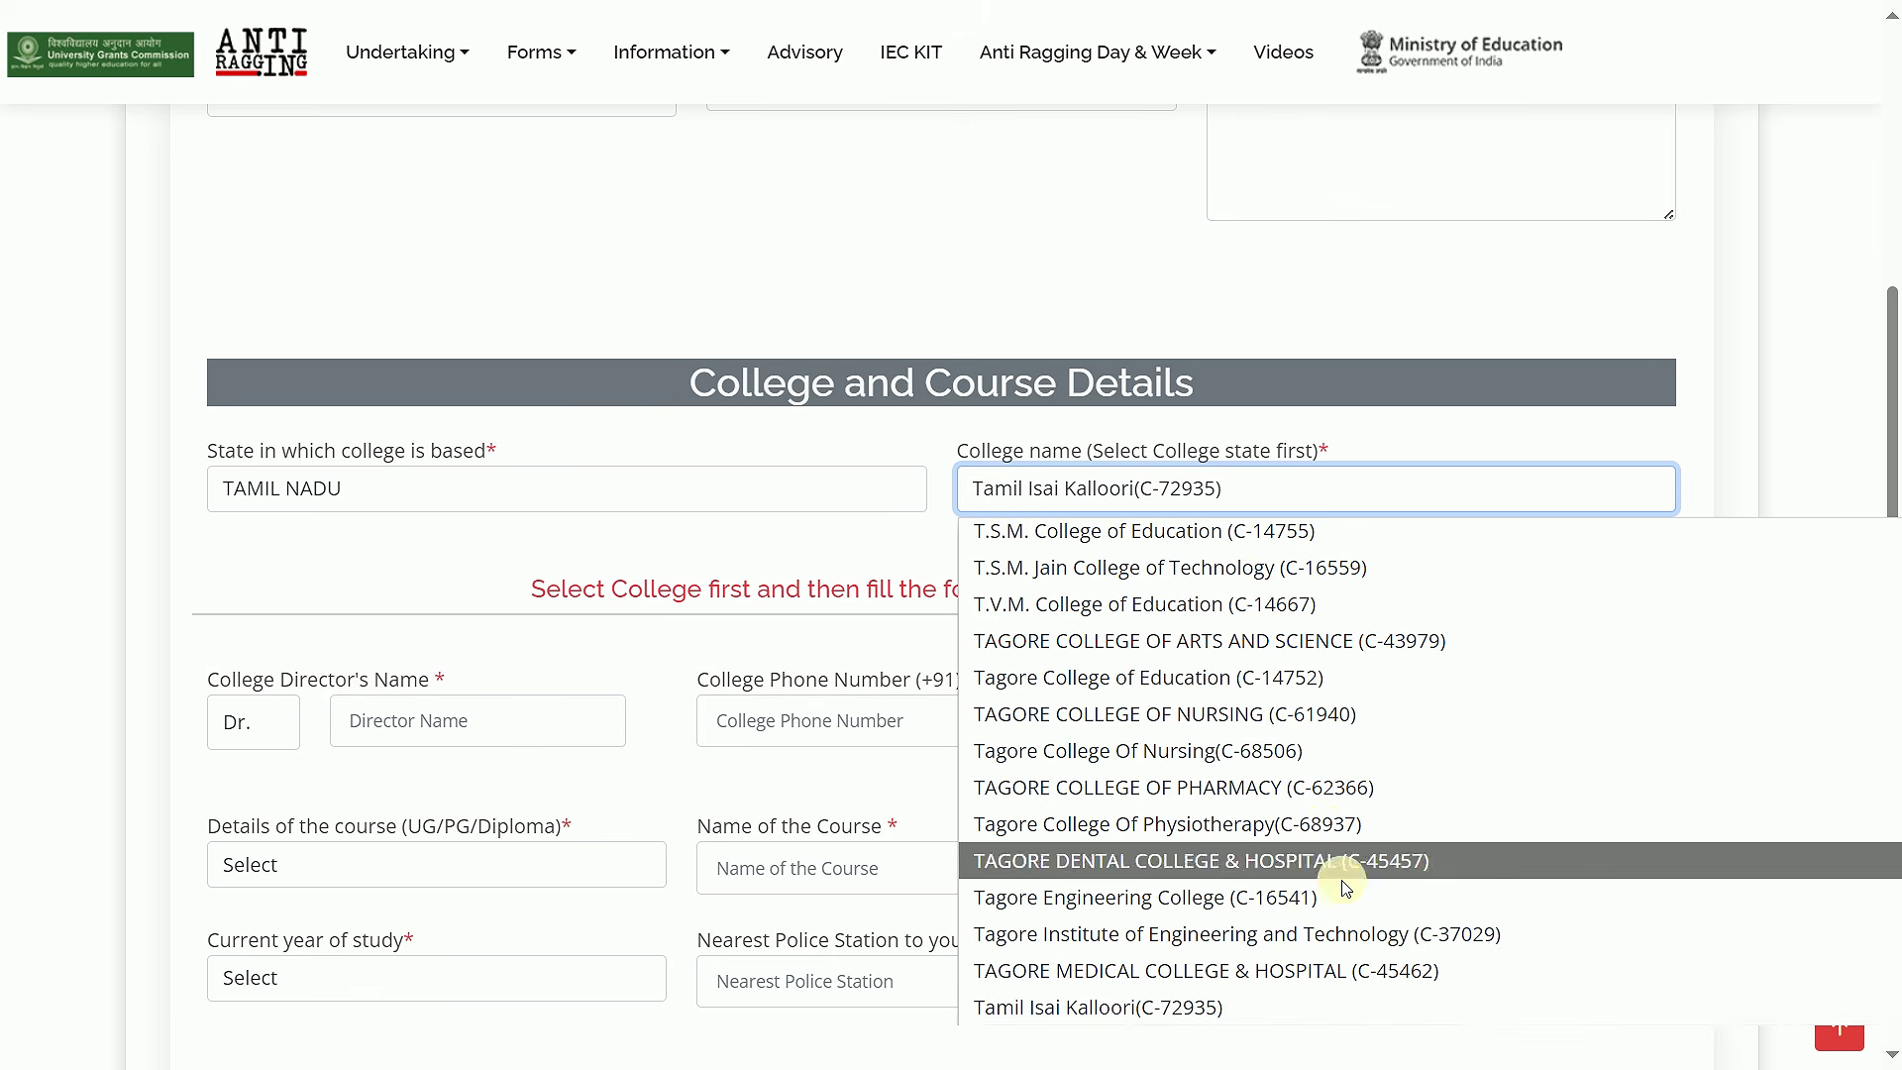
scroll(1323, 842, "down", 7)
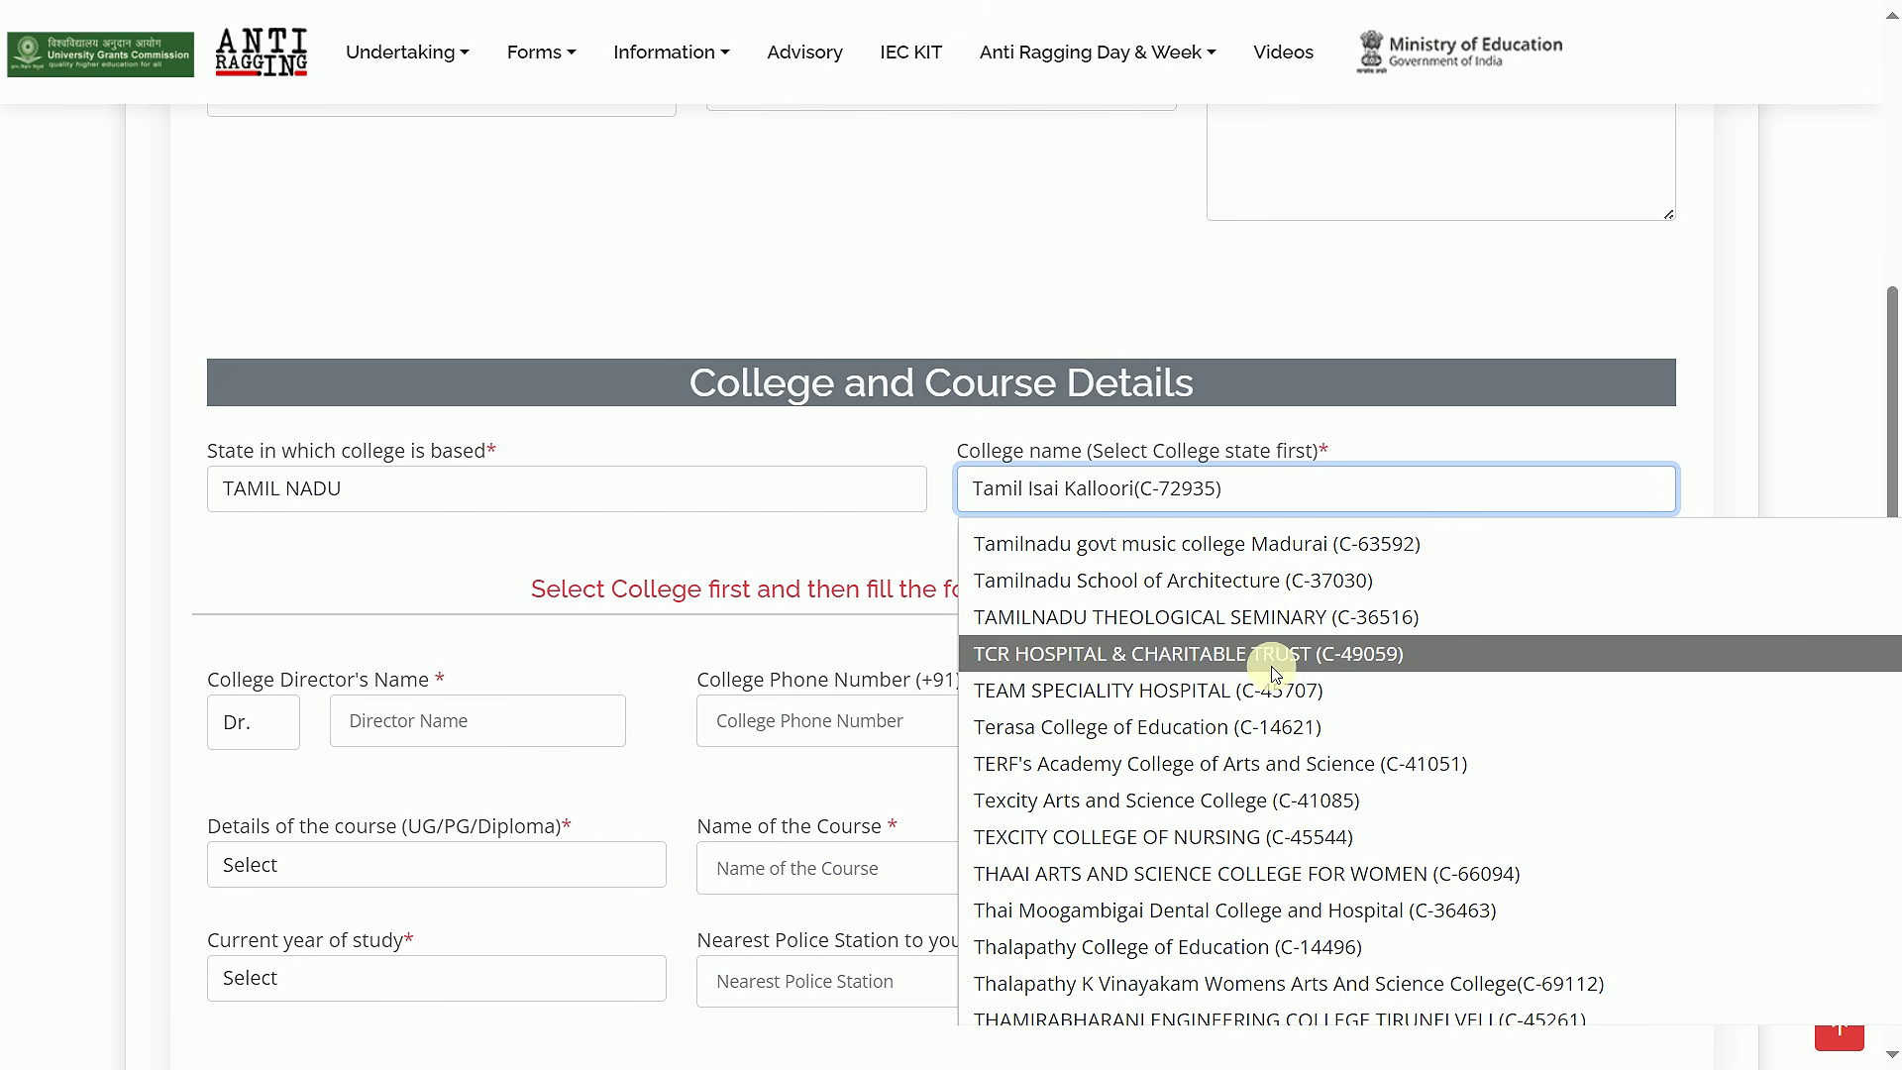
scroll(1288, 743, "down", 15)
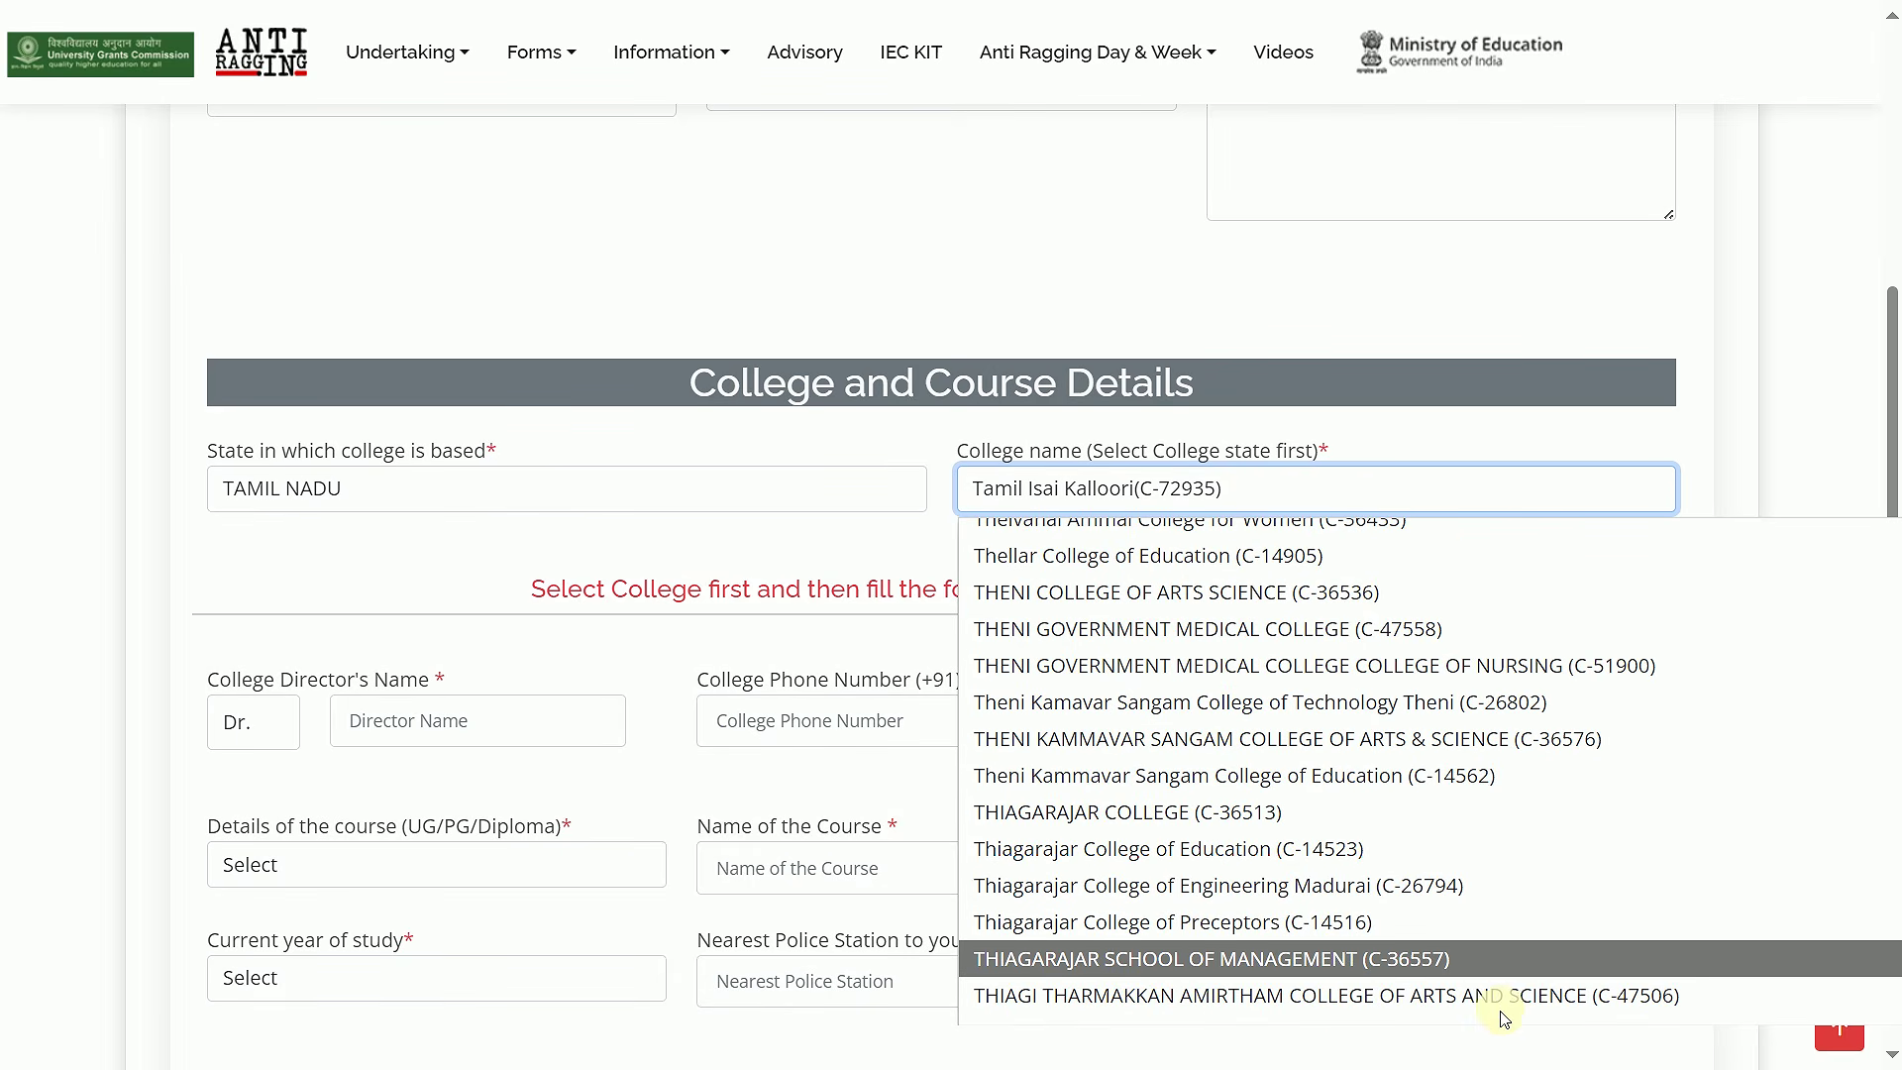
Step: Find the government law colleges in the college list and select Government Law College Tirunelveli (C-39283)
key("g")
key("o")
key("v")
key("t")
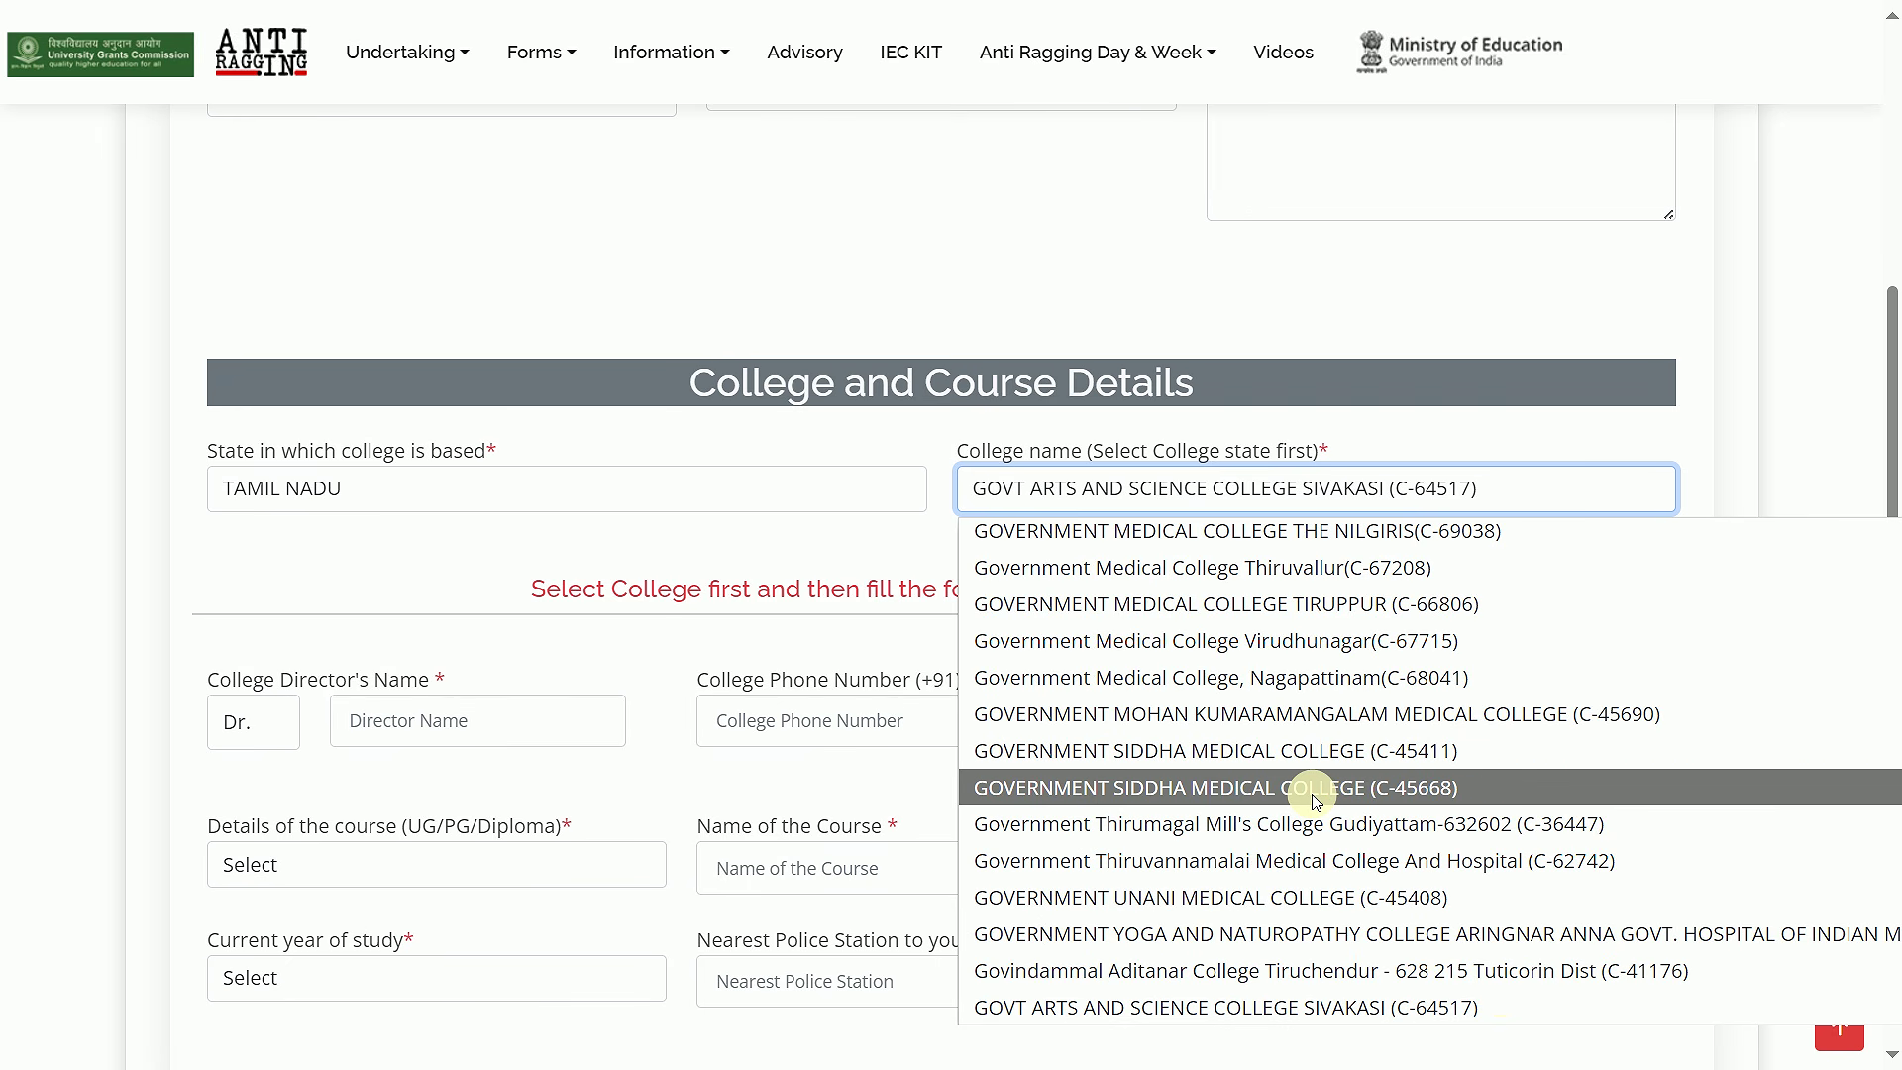
scroll(1206, 775, "down", 6)
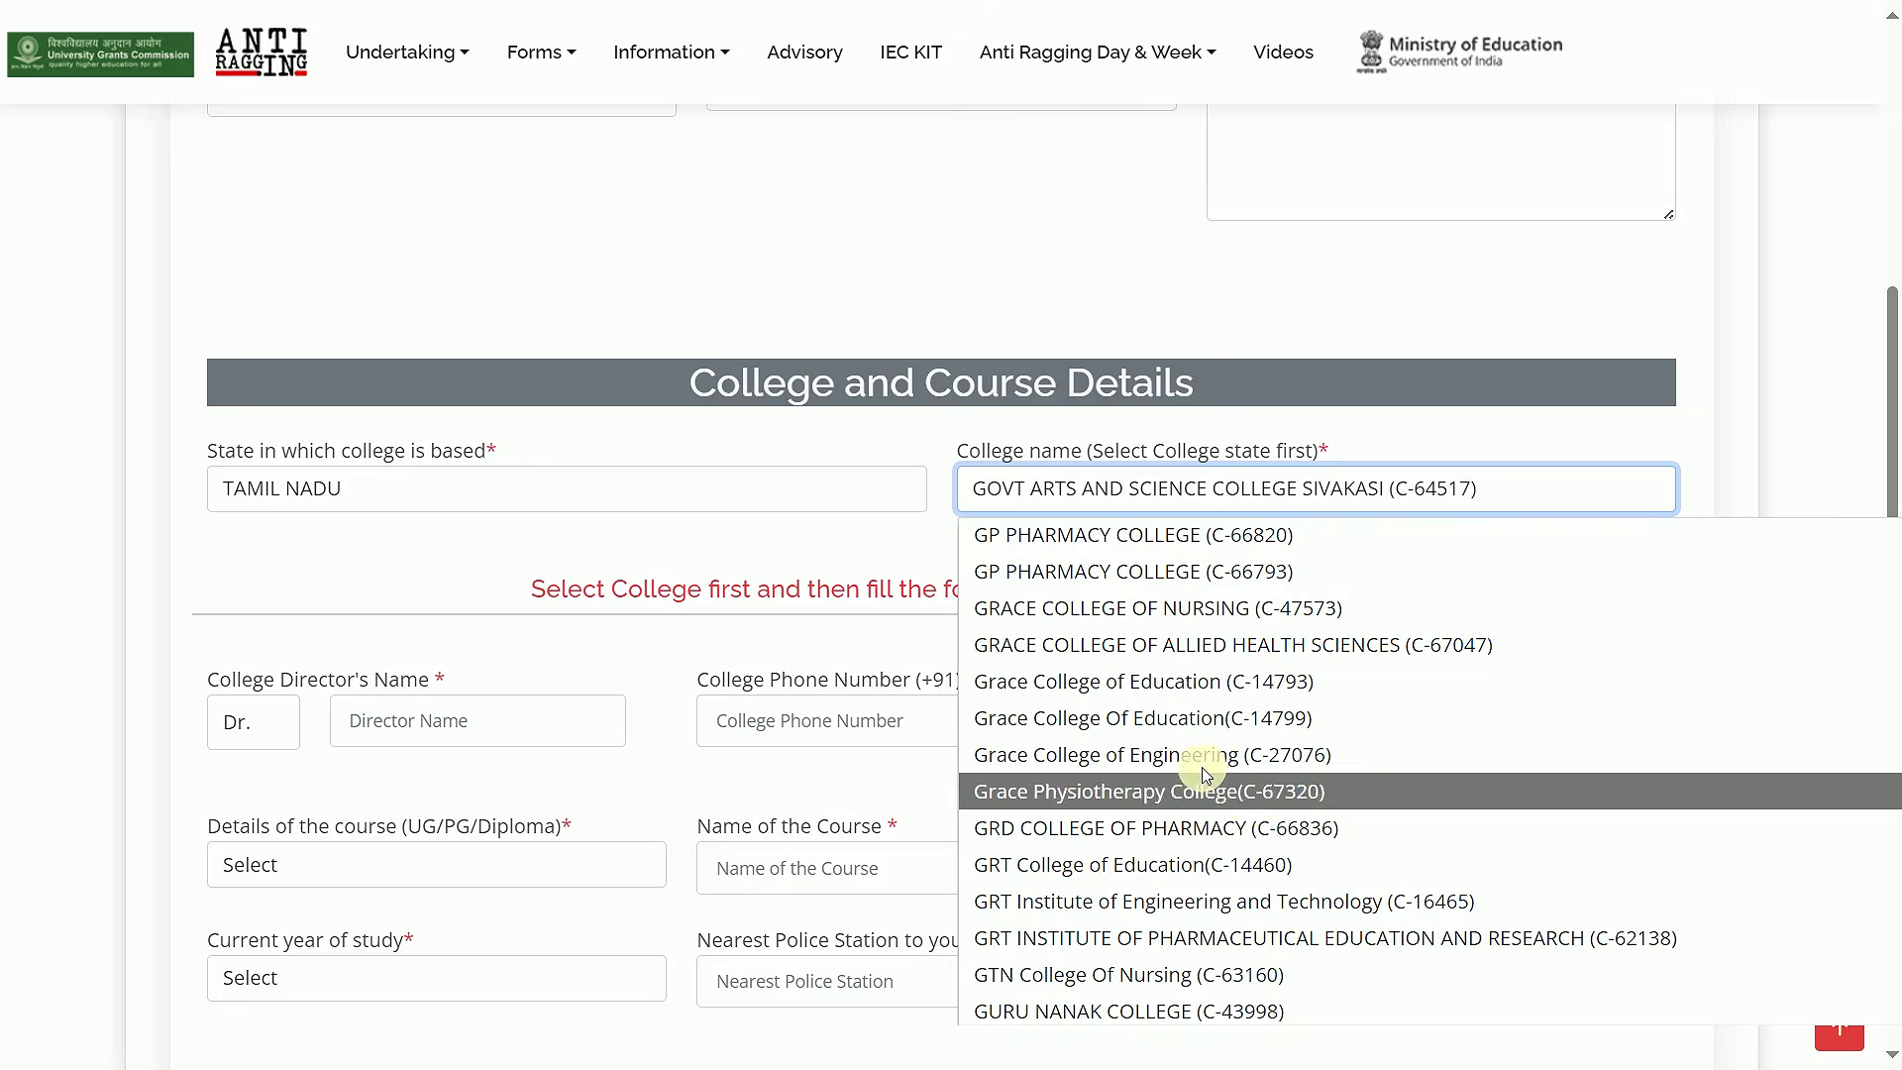
scroll(1198, 662, "down", 10)
scroll(1189, 684, "up", 7)
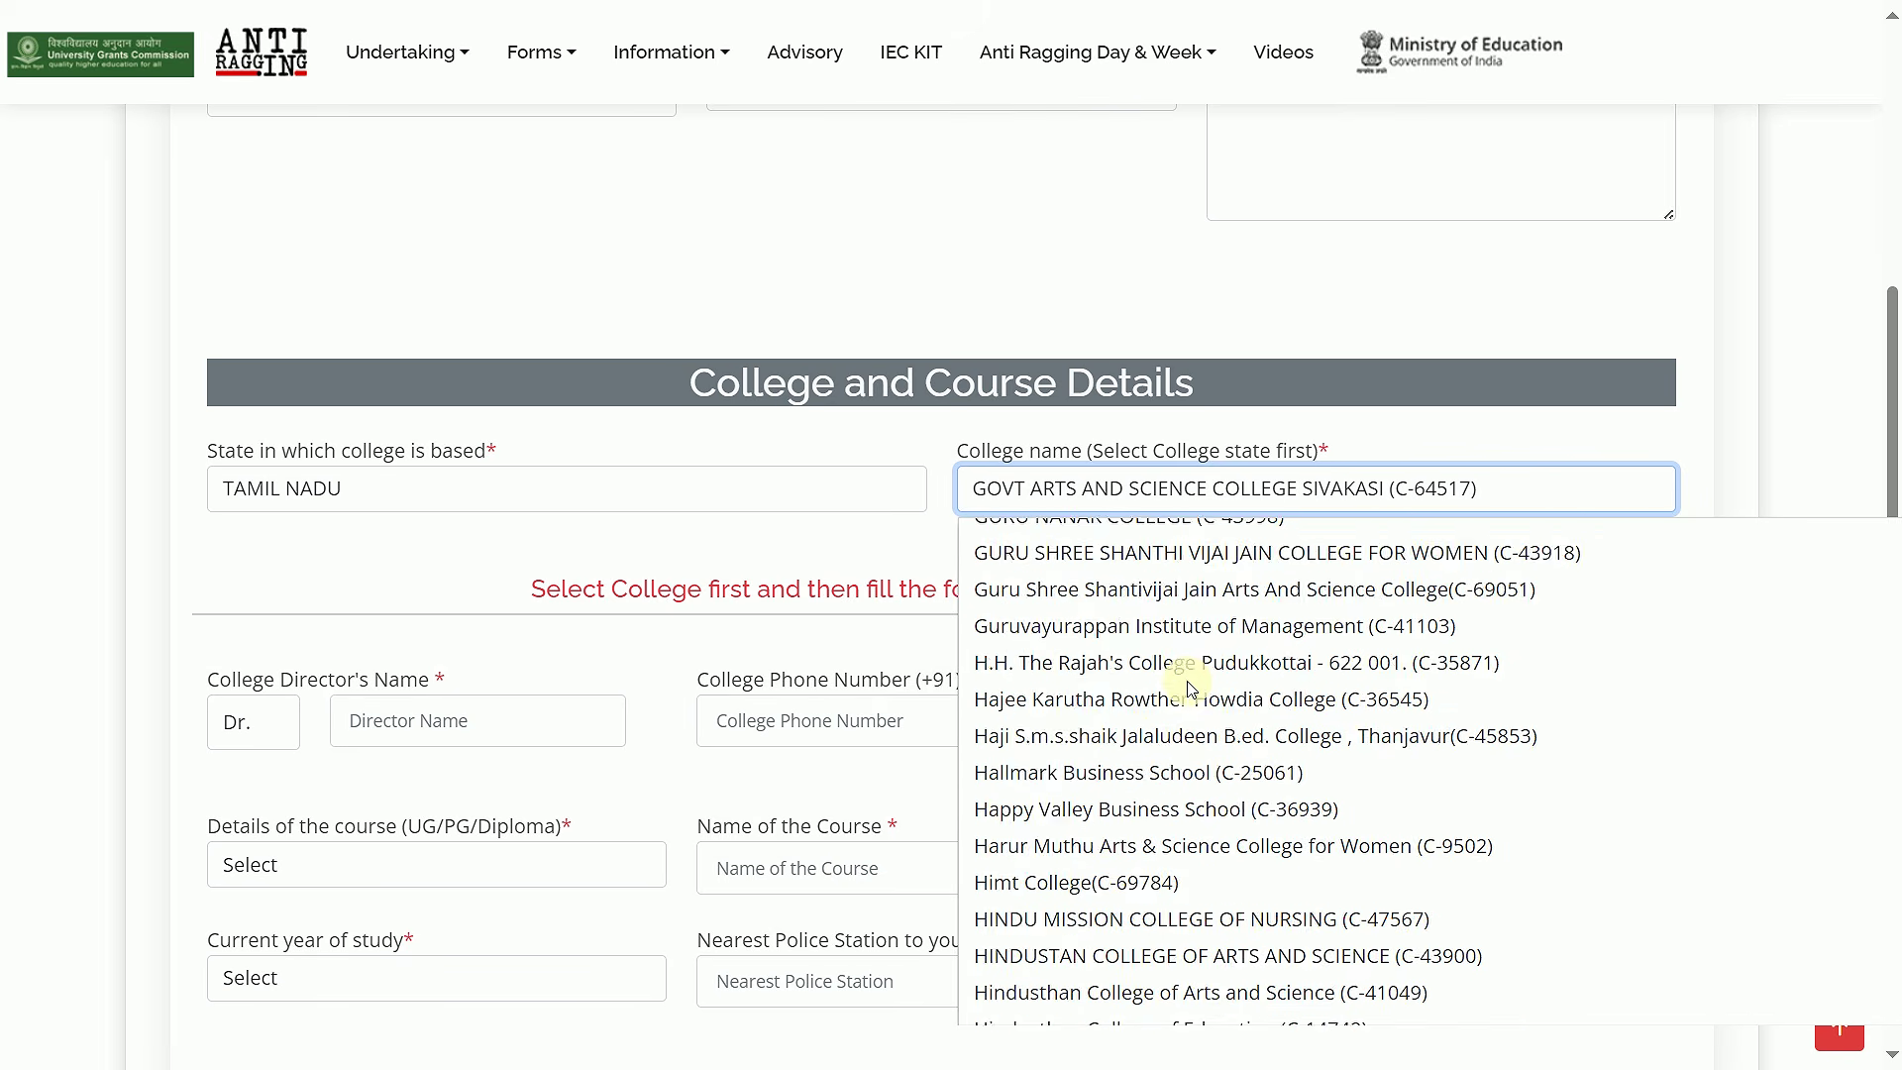
scroll(1188, 679, "up", 8)
scroll(1139, 753, "up", 3)
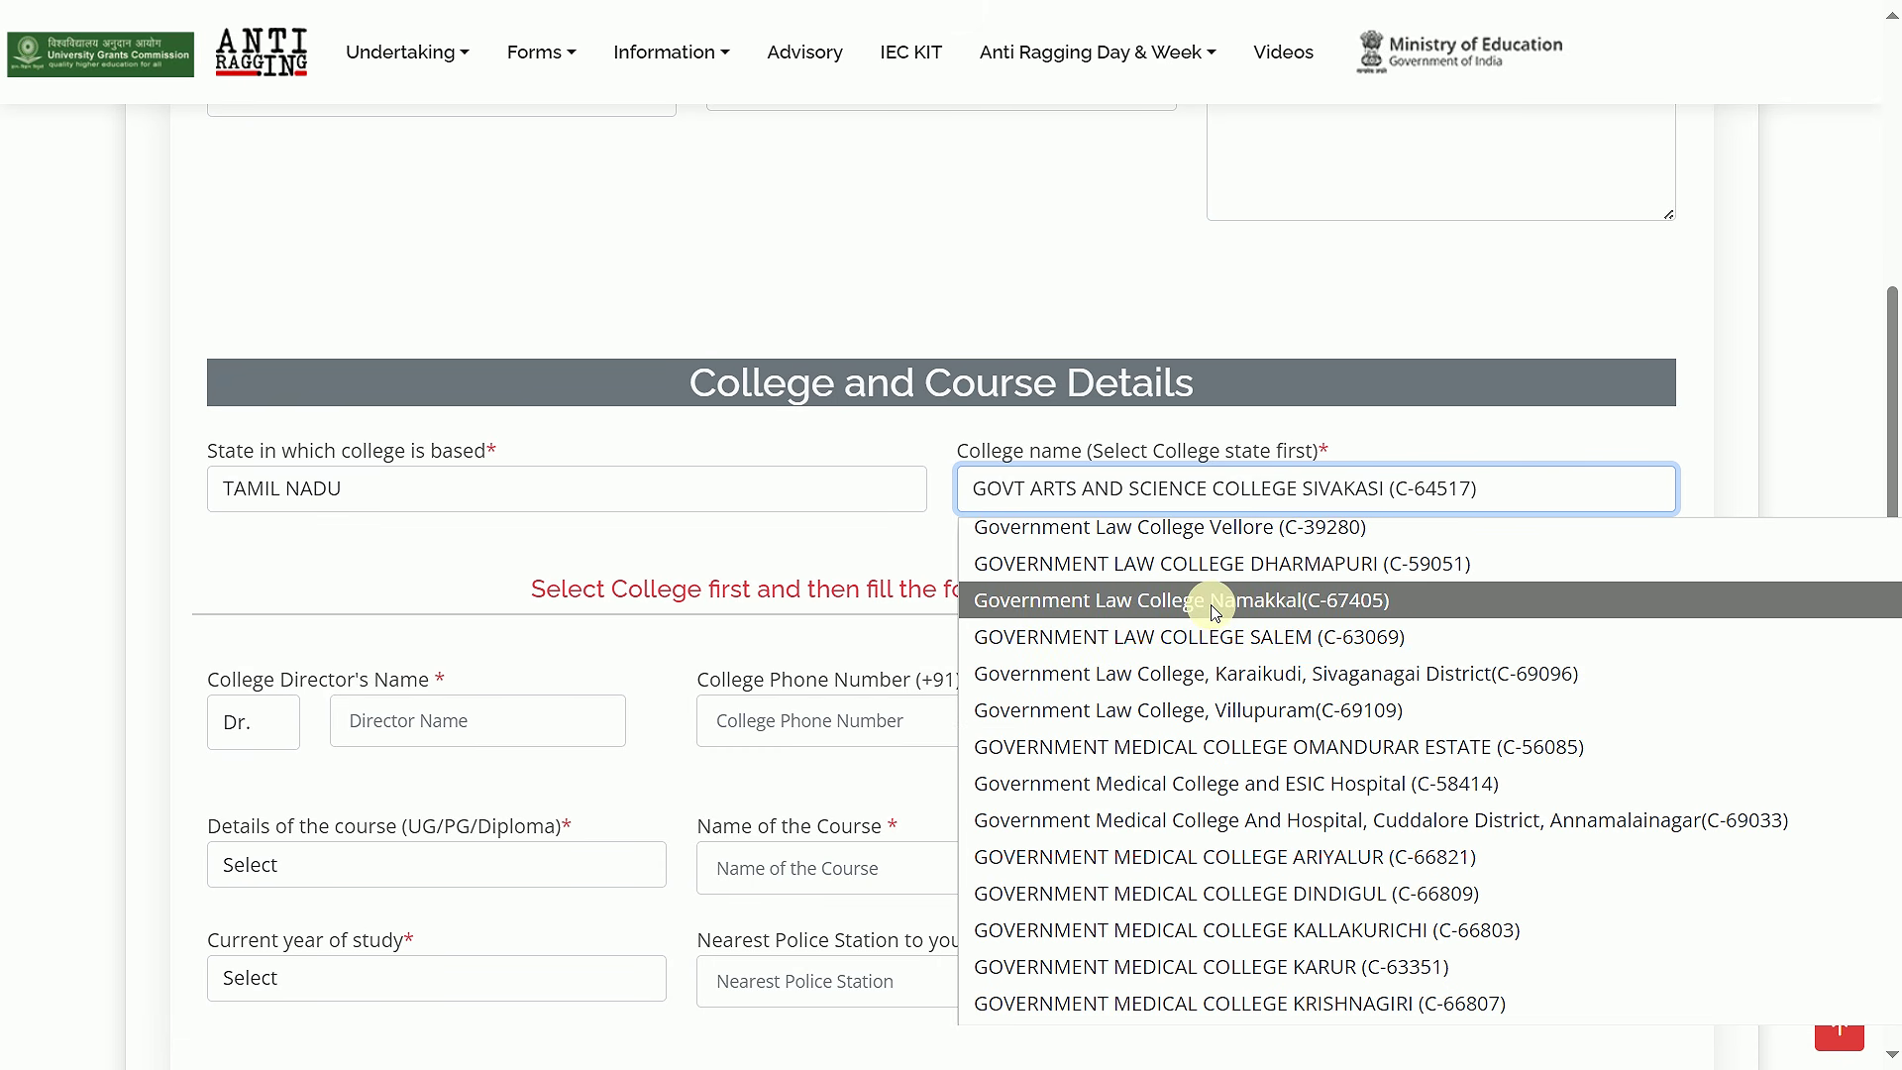
scroll(1327, 604, "up", 1)
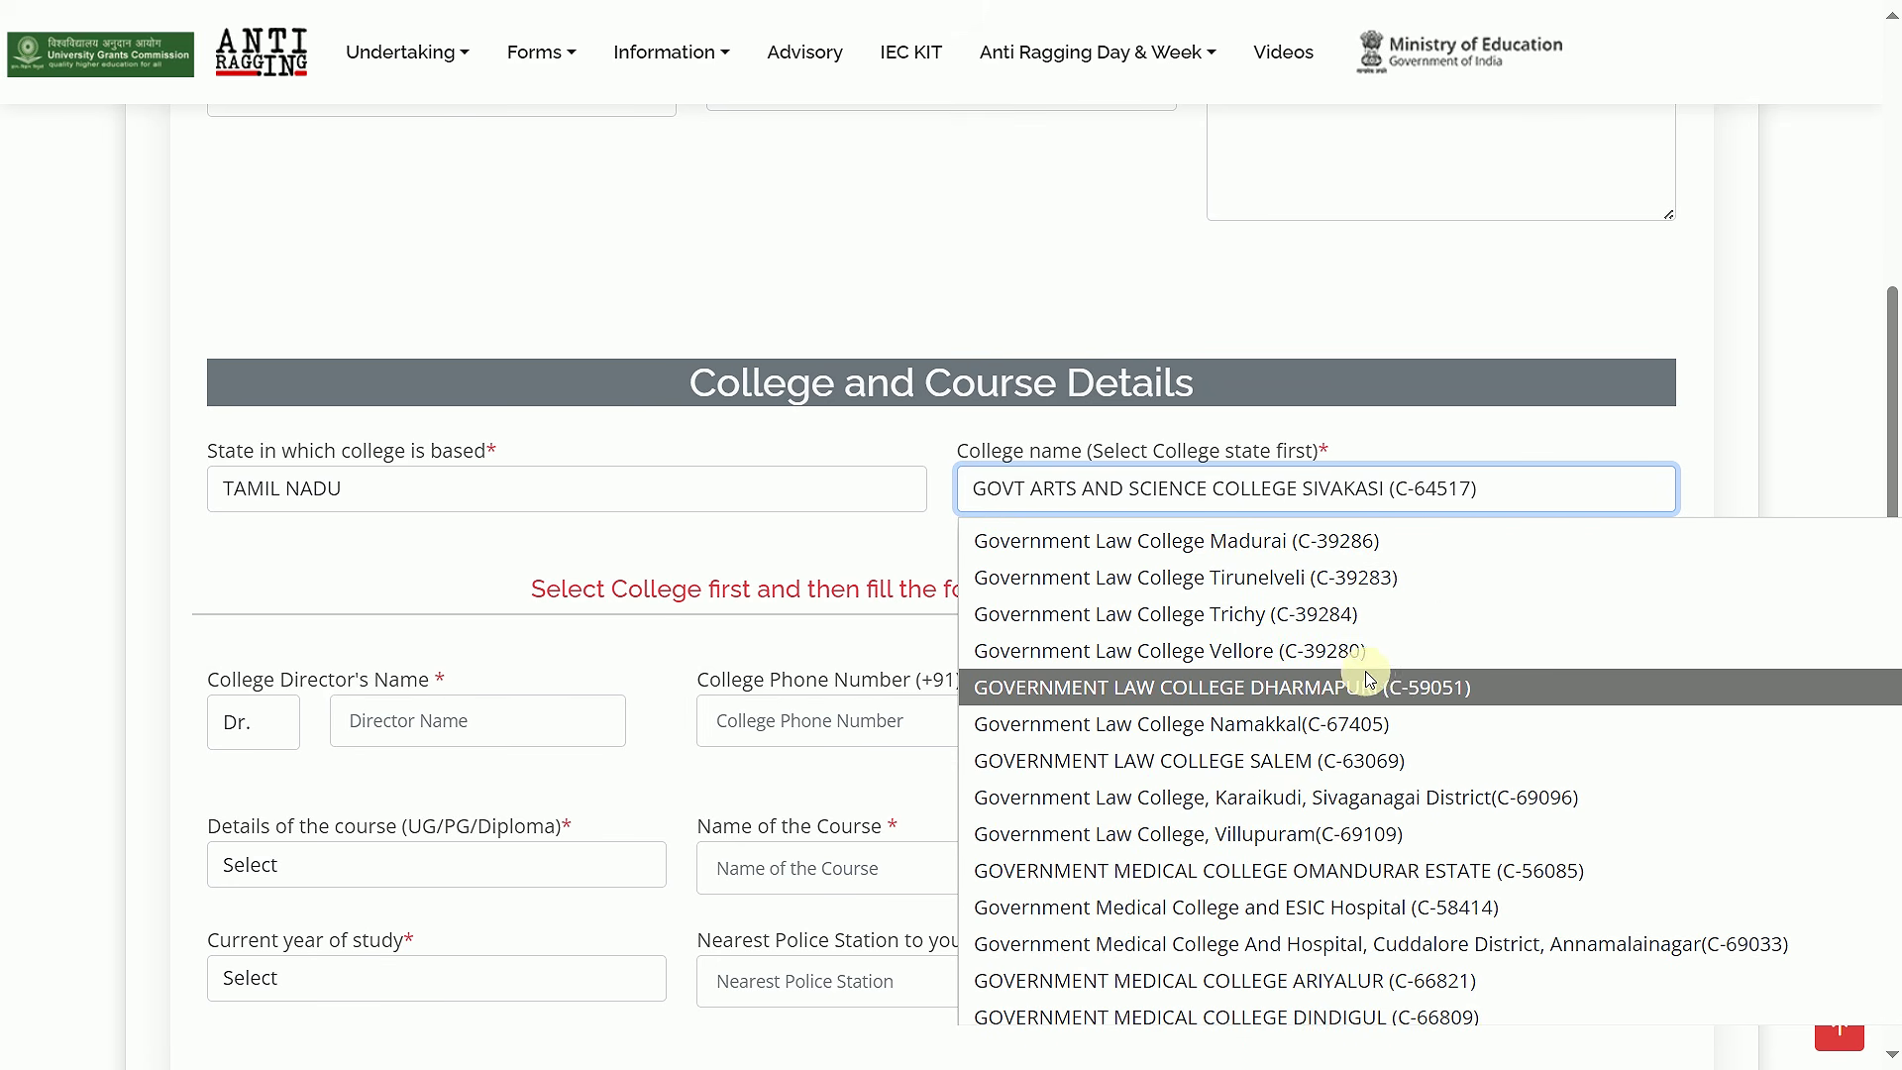
left_click(1378, 579)
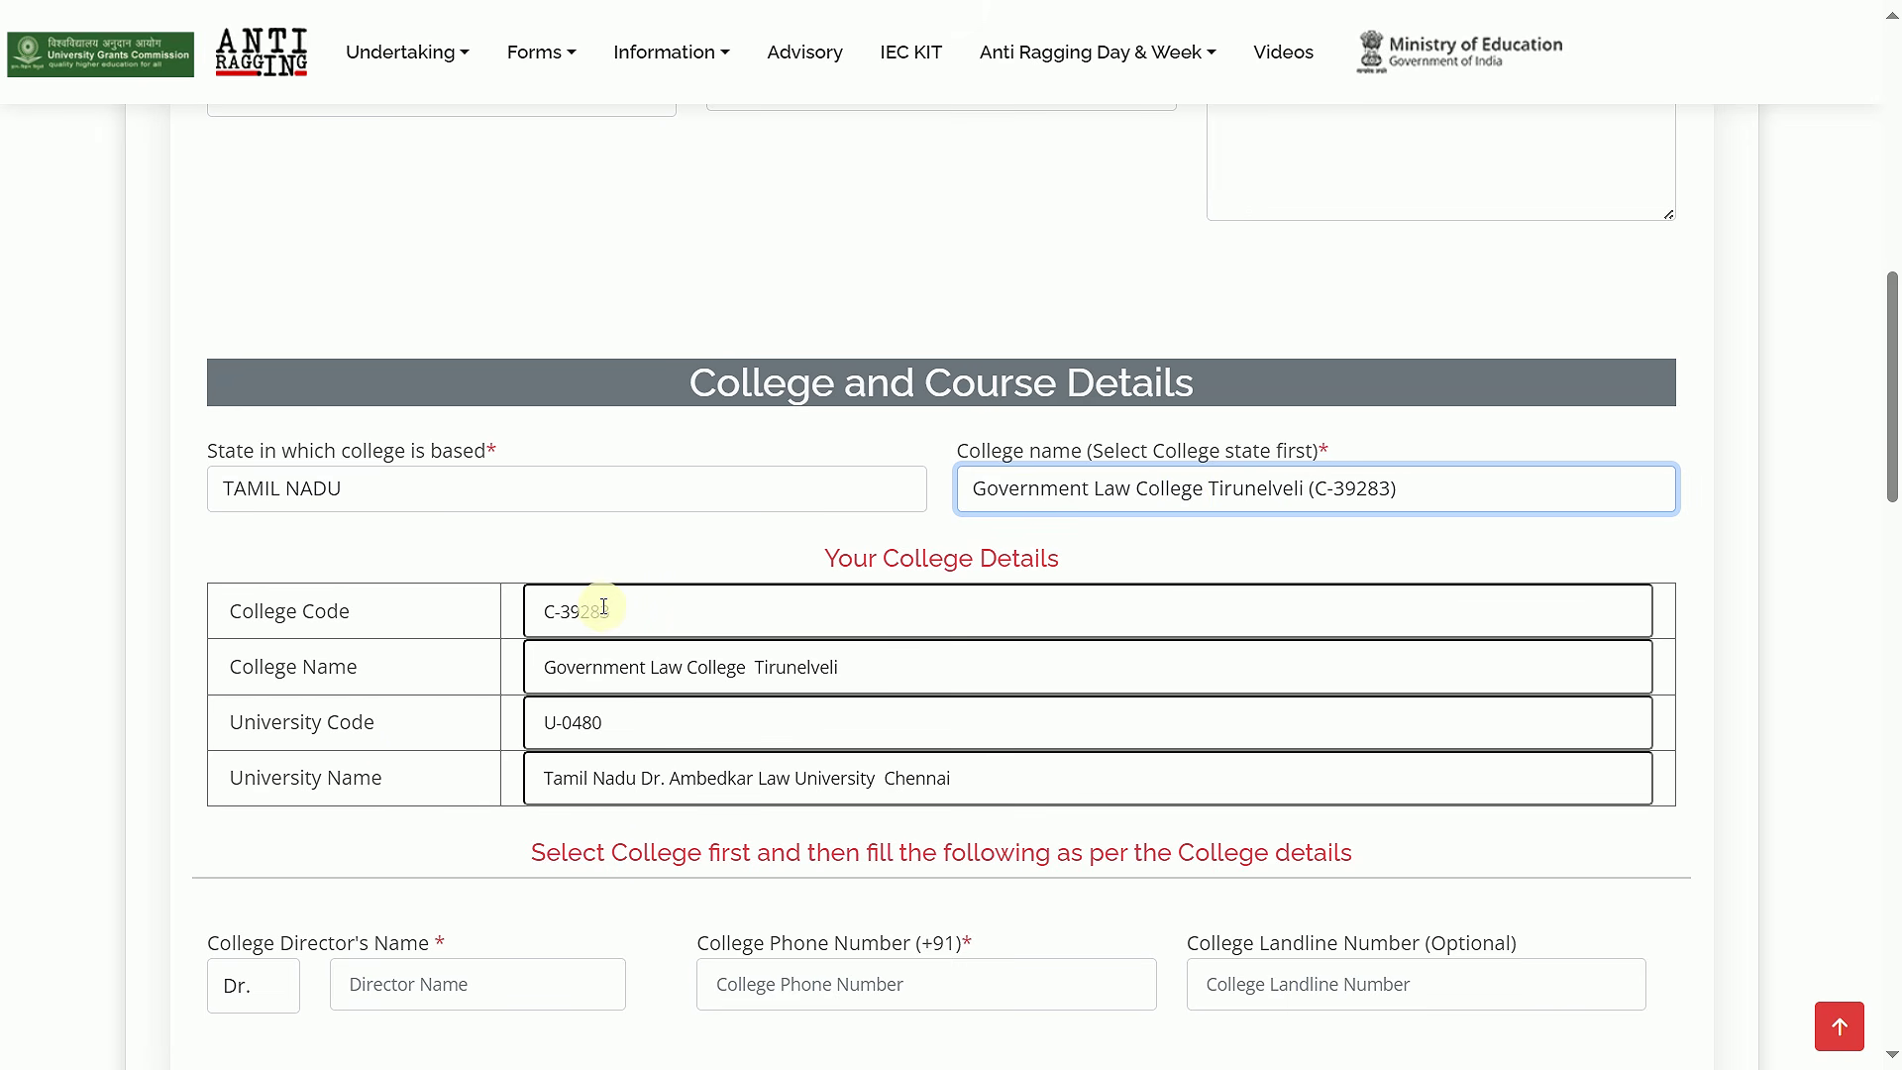
scroll(807, 782, "down", 2)
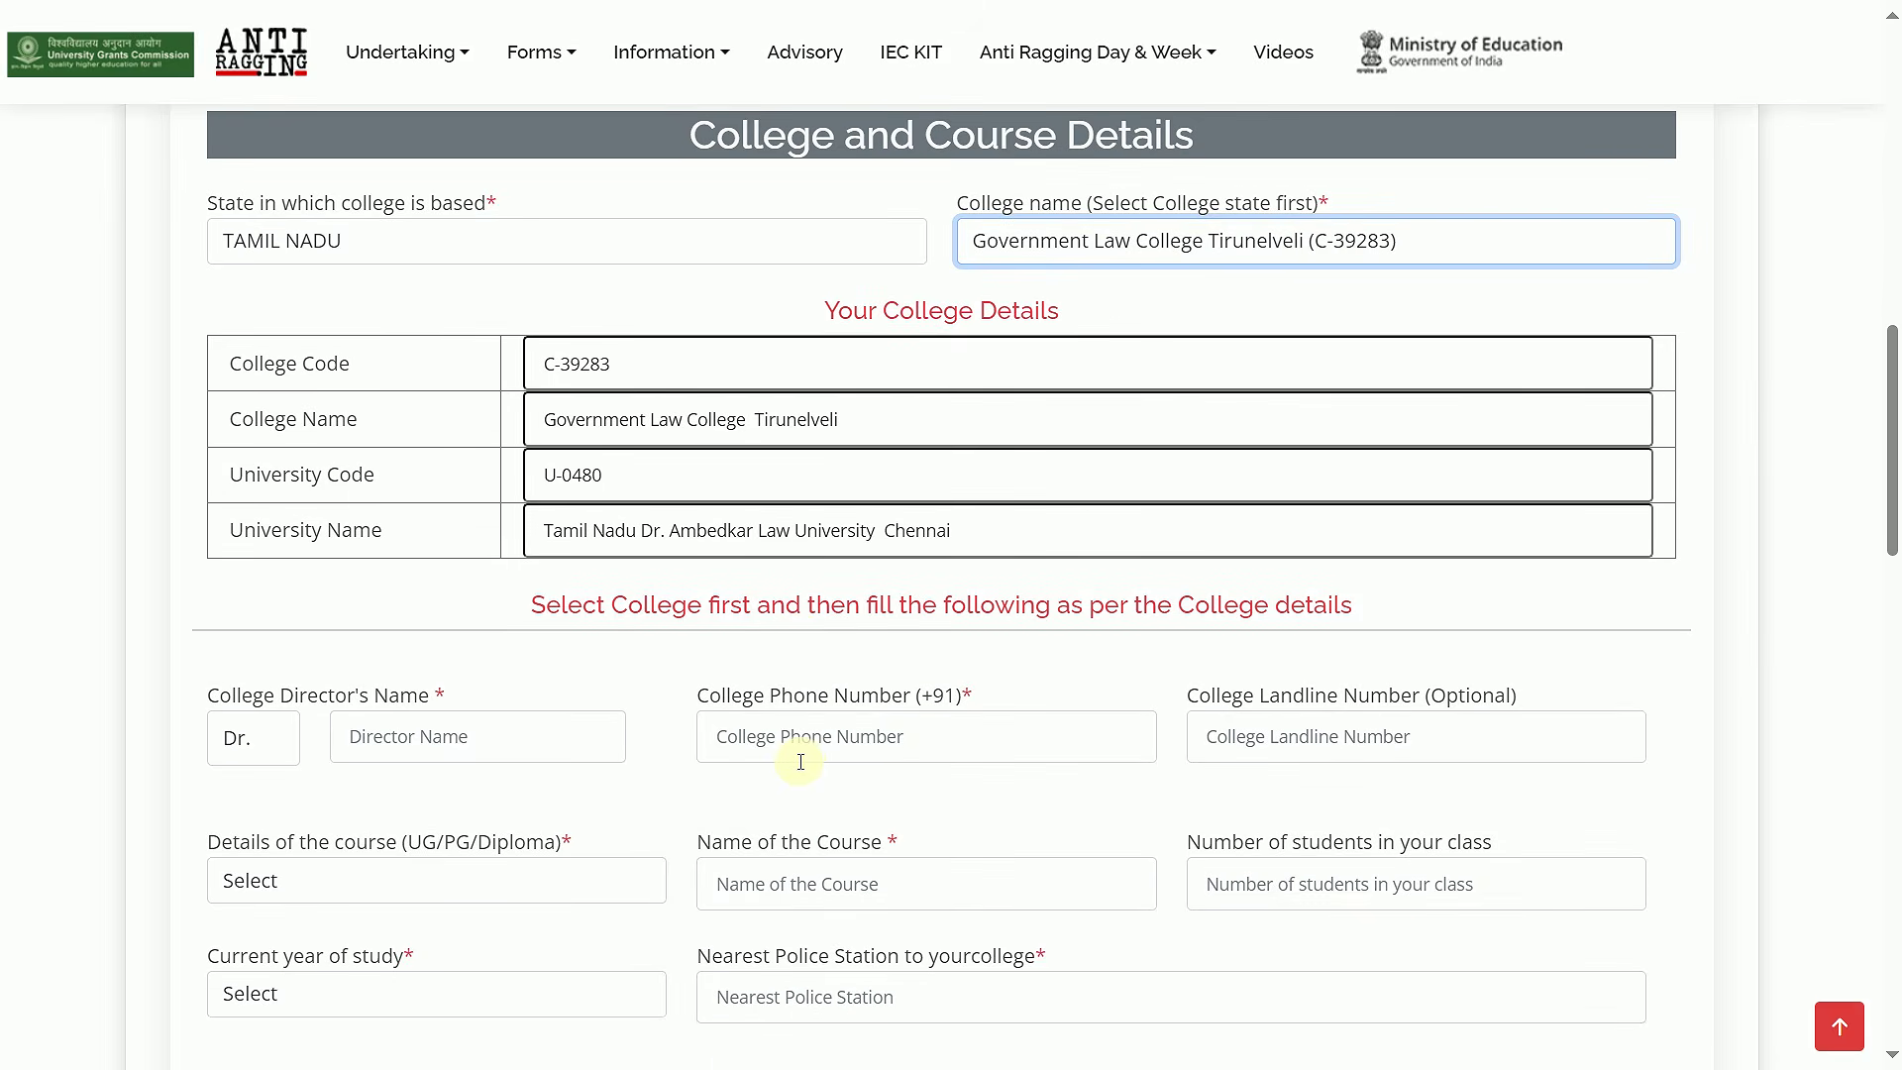
Step: Choose Dr. as the title for the college director's name
scroll(862, 739, "down", 1)
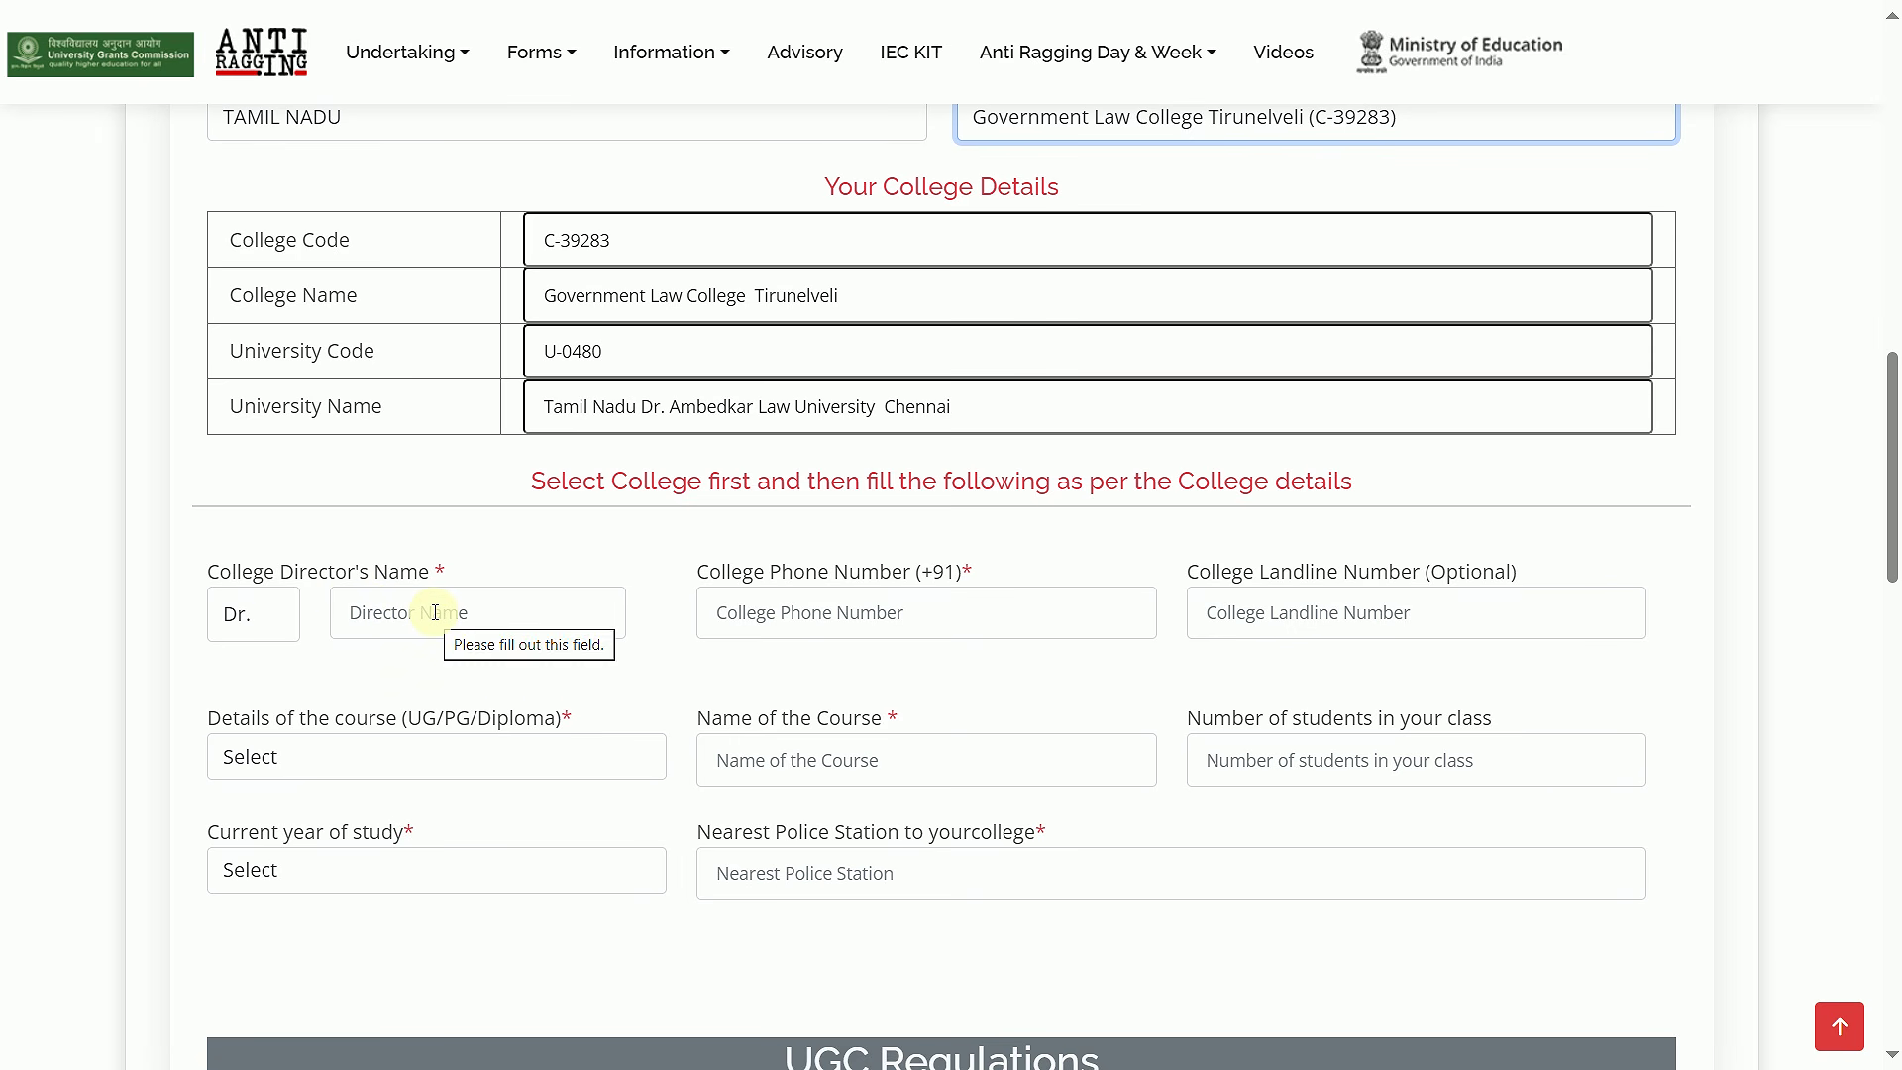
left_click(285, 622)
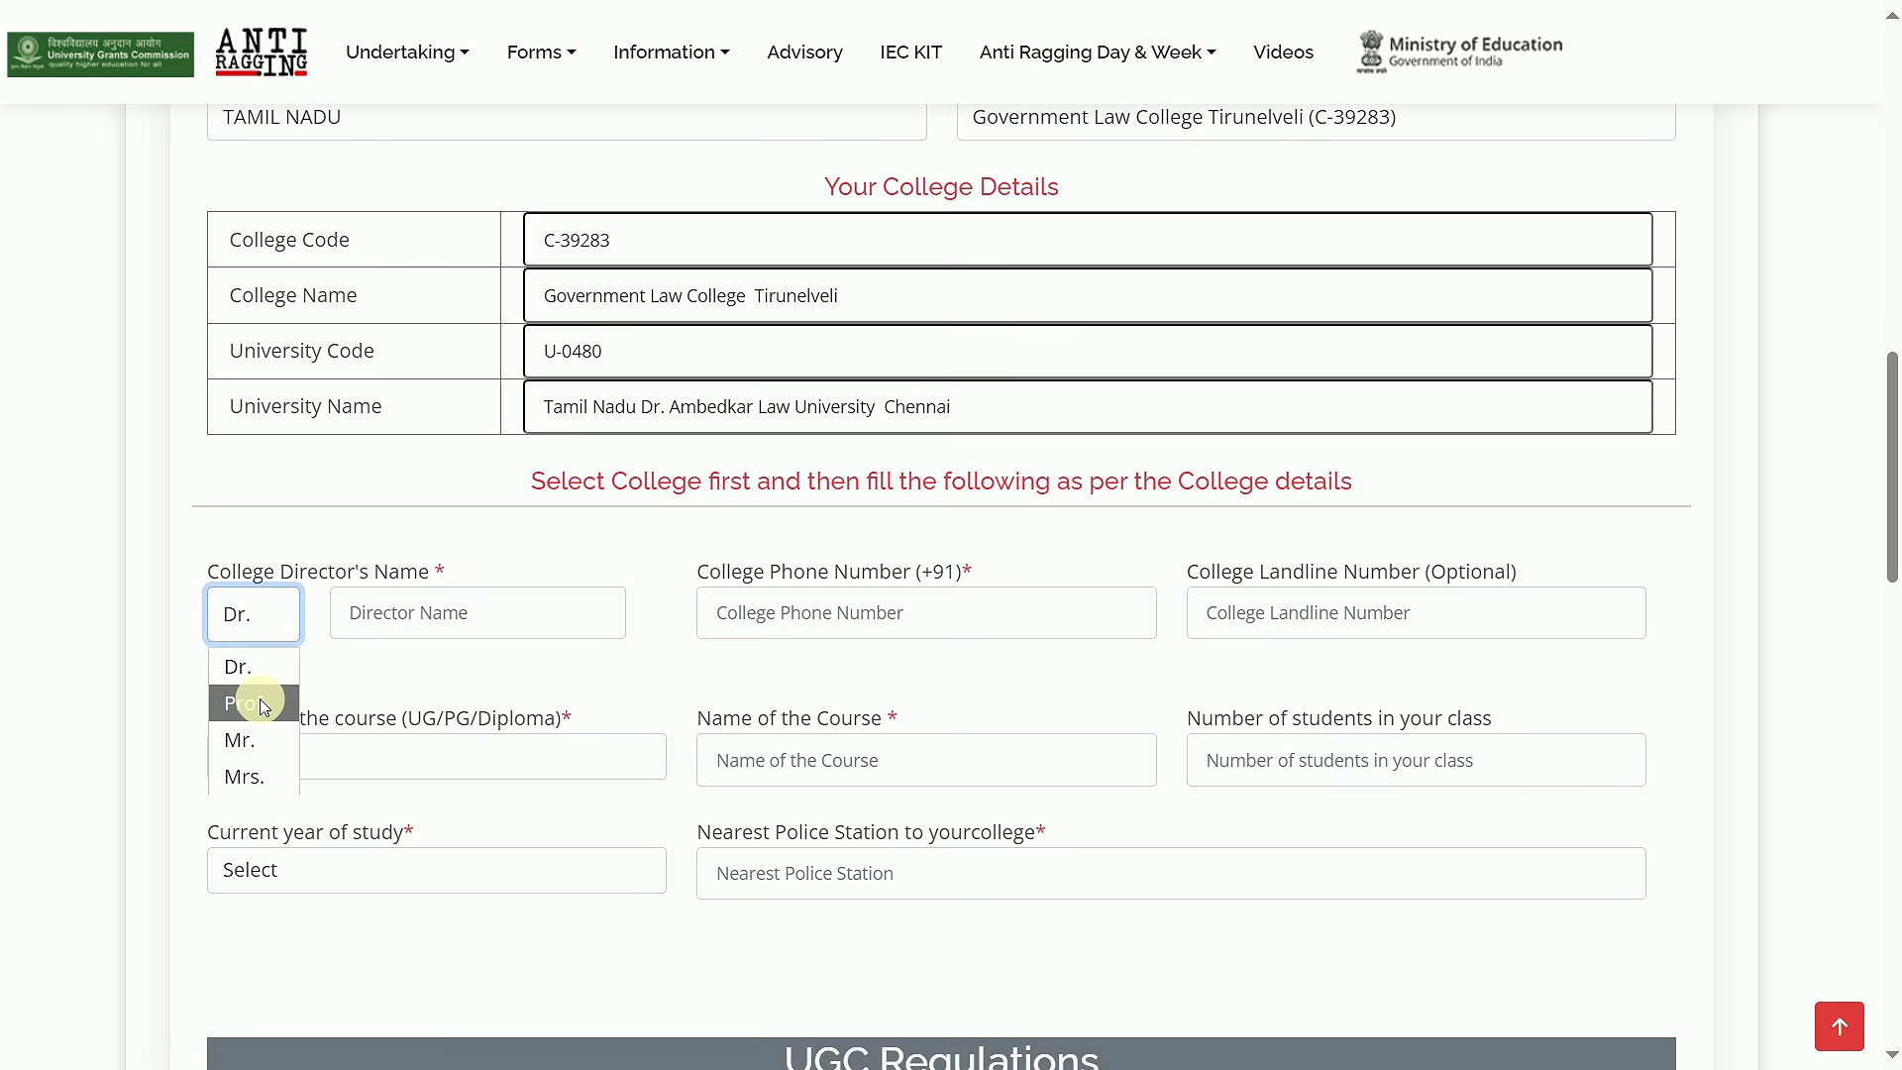
left_click(247, 666)
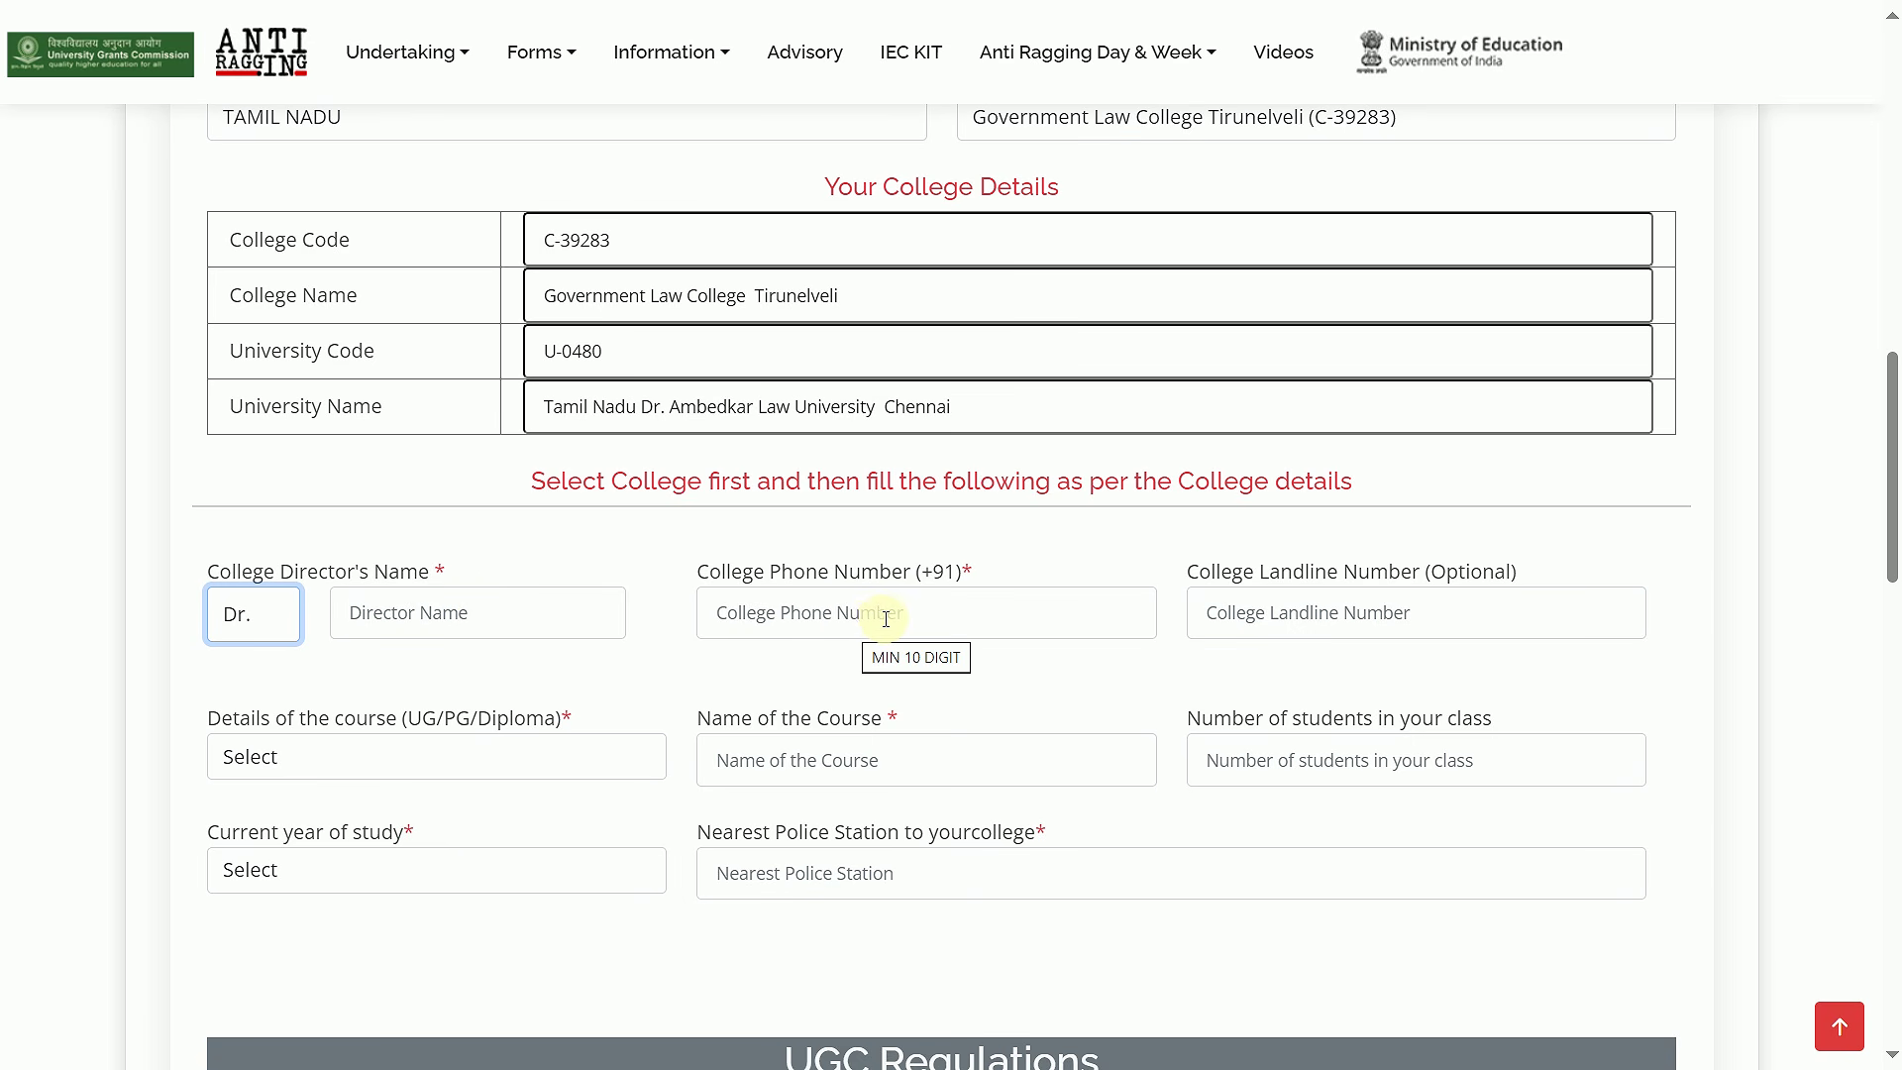
Step: Set the course details to Under Graduate Degree, the course name to LLB and the current year of study to 1
left_click(436, 757)
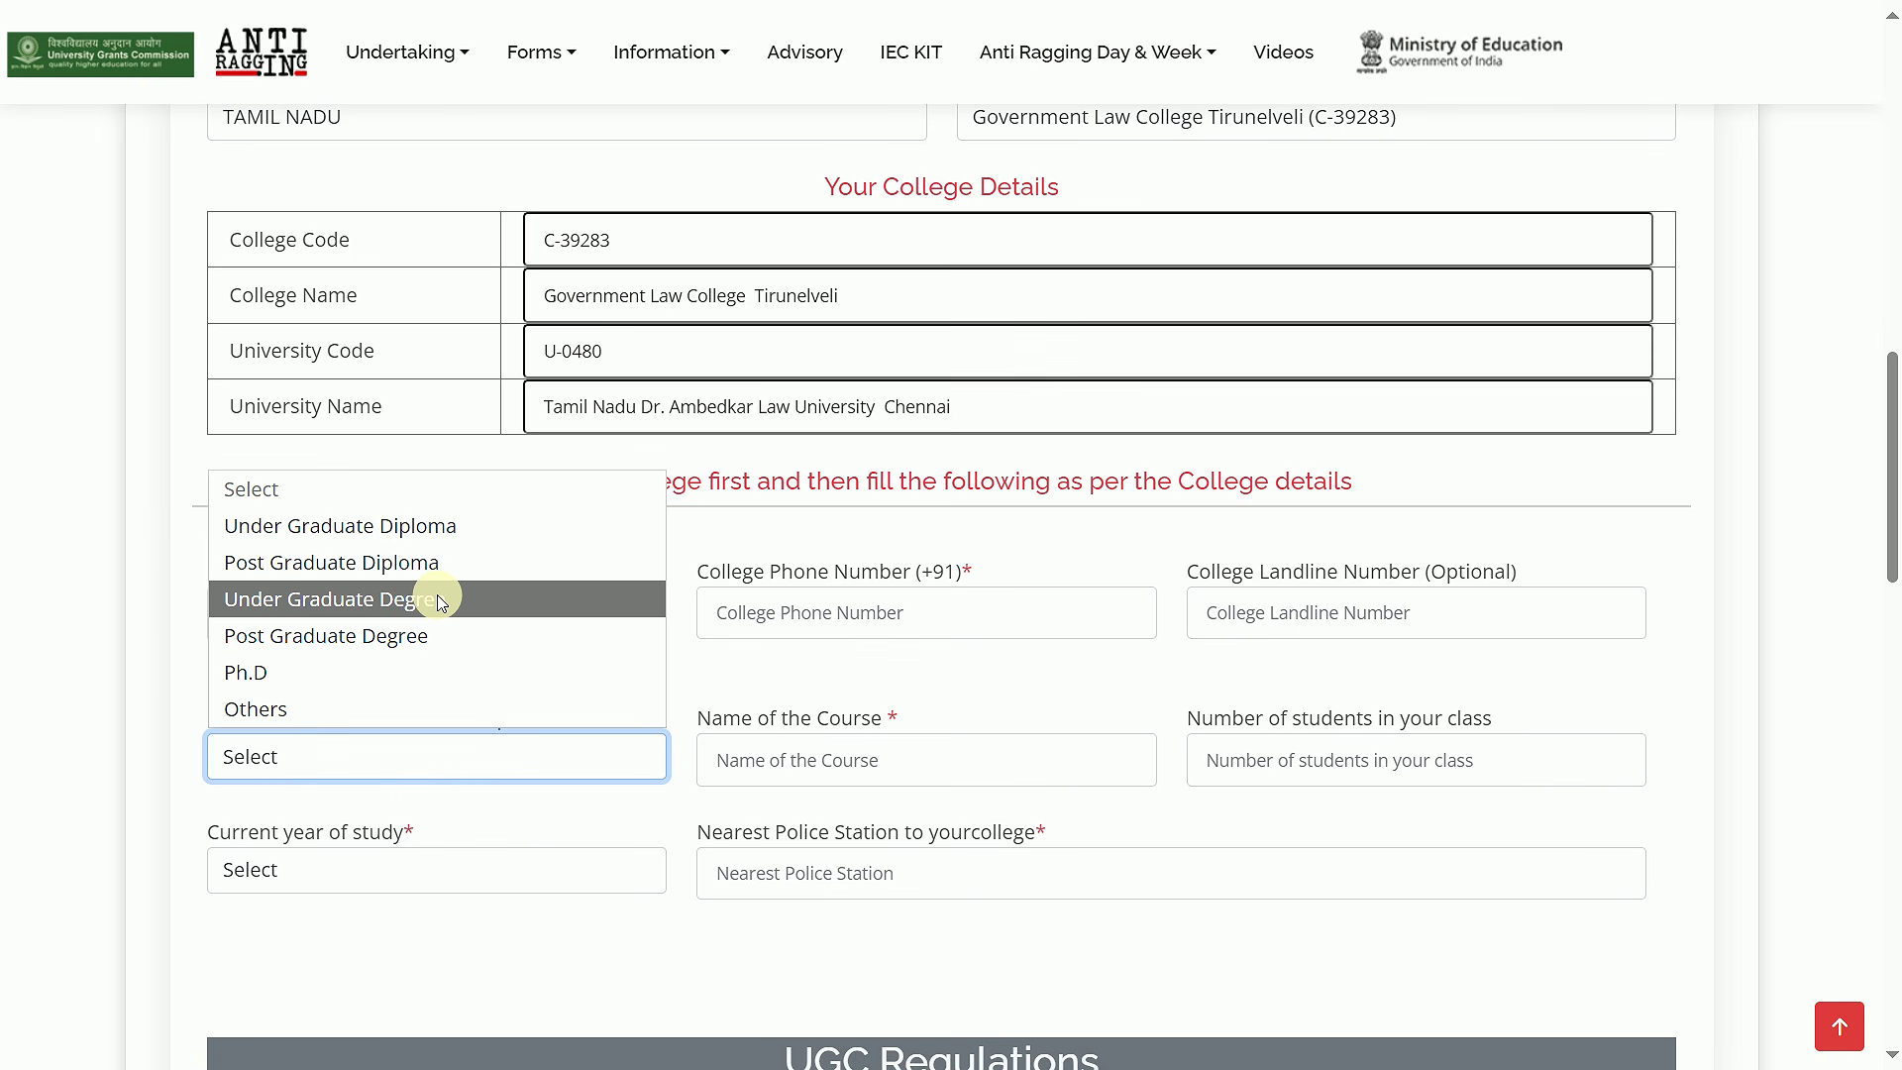
left_click(441, 601)
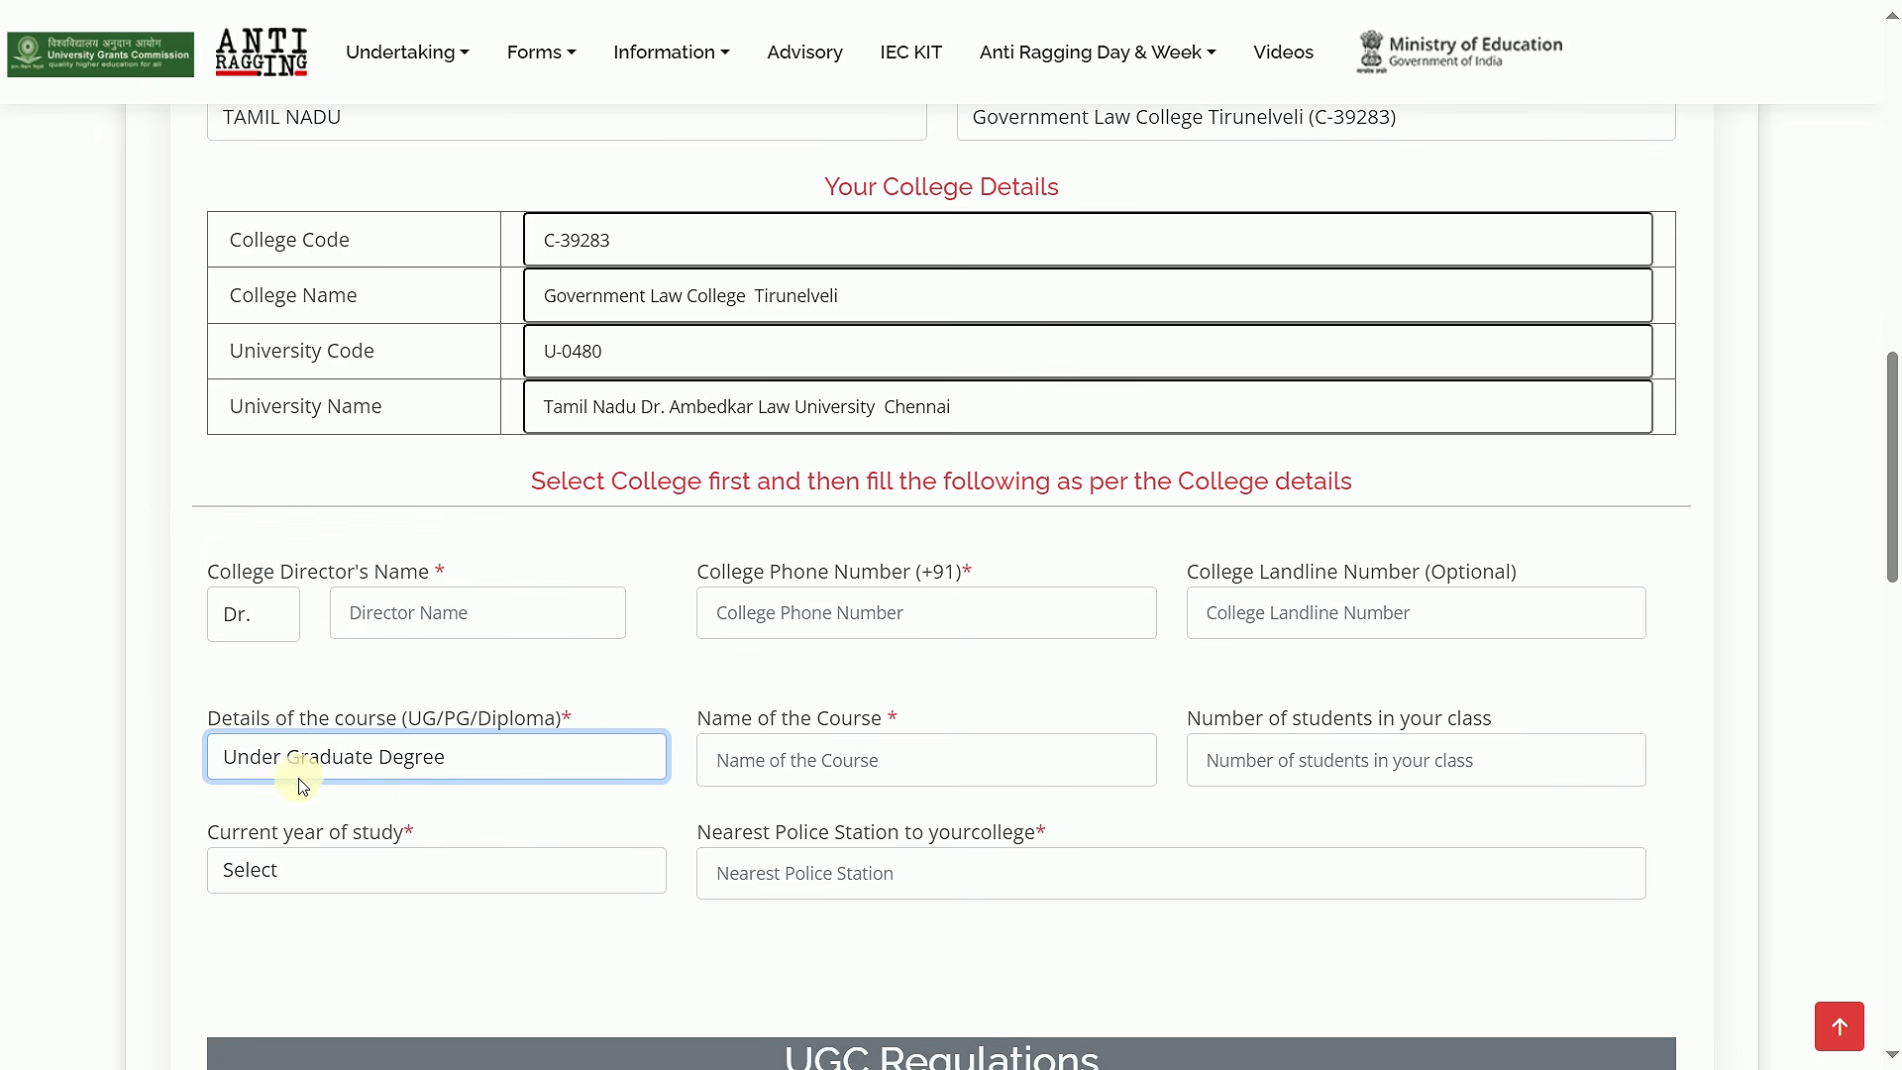
left_click(877, 759)
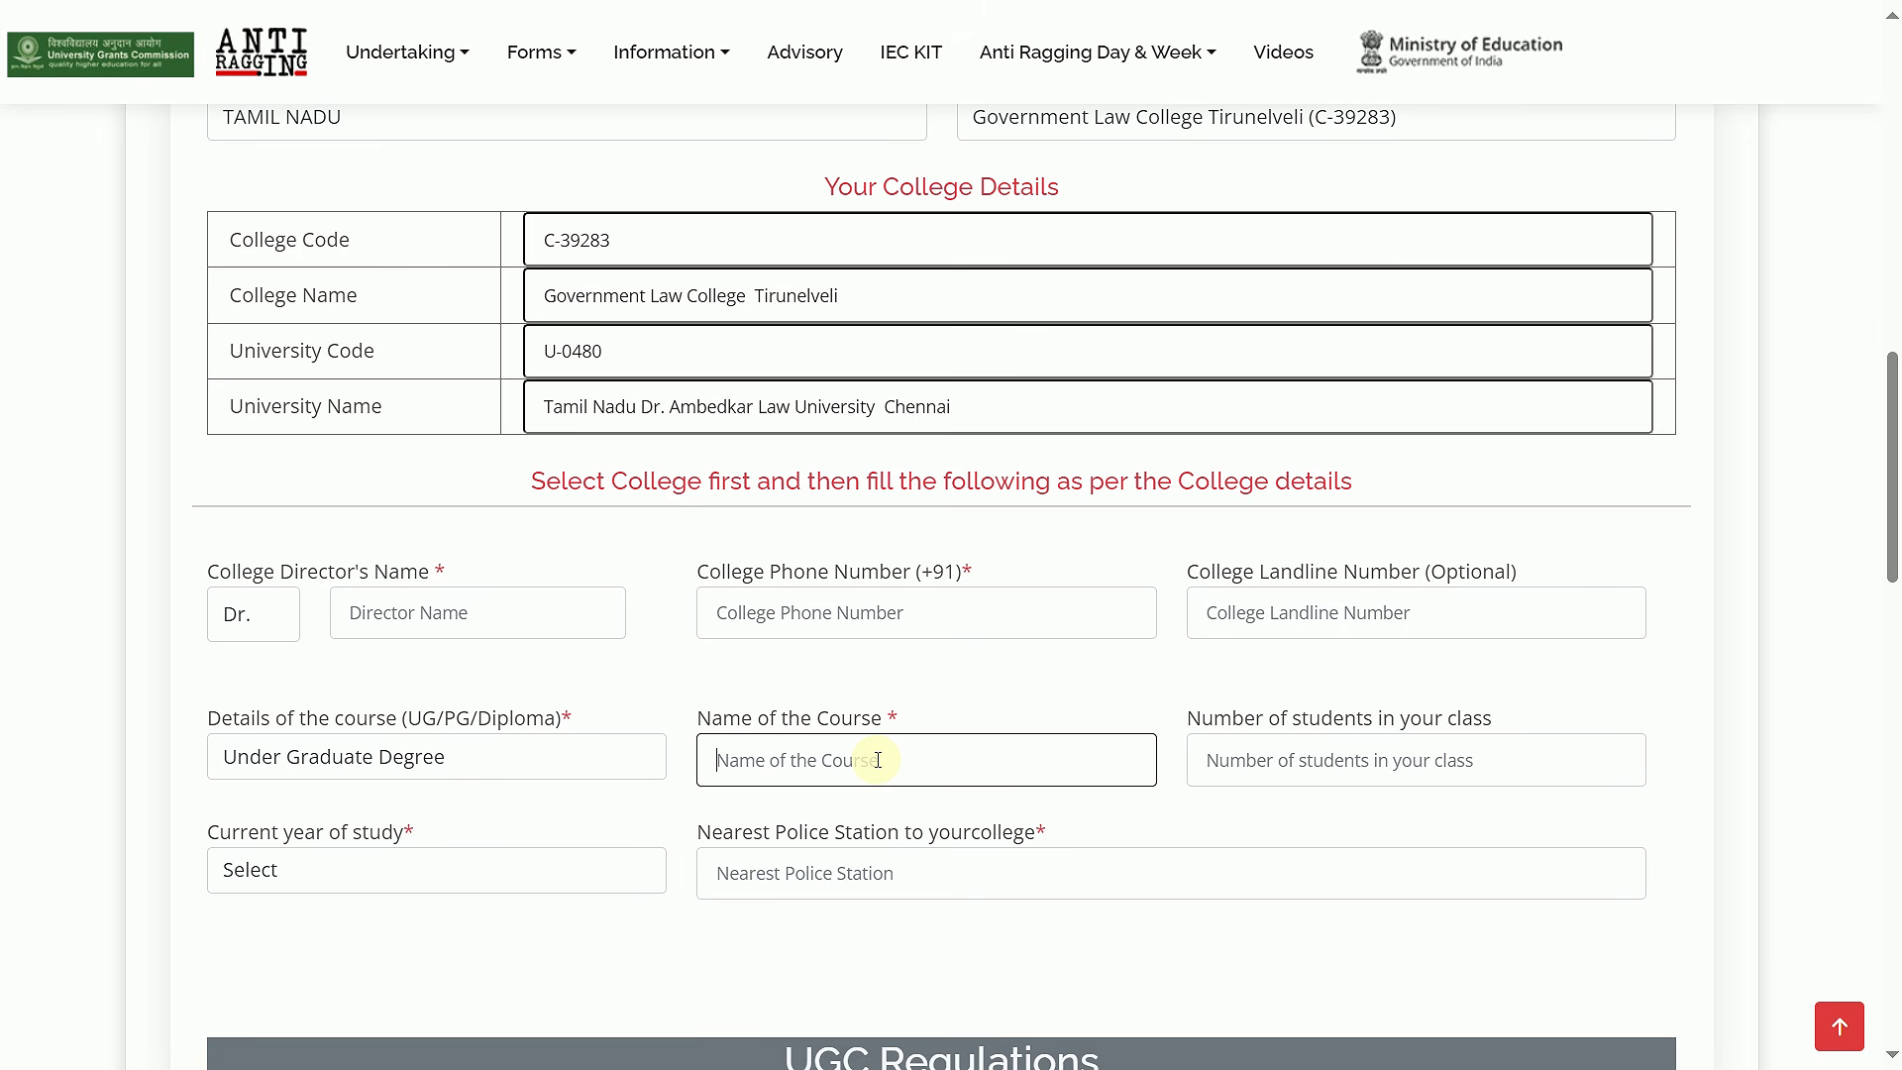
type("LLB")
left_click(302, 871)
left_click(317, 662)
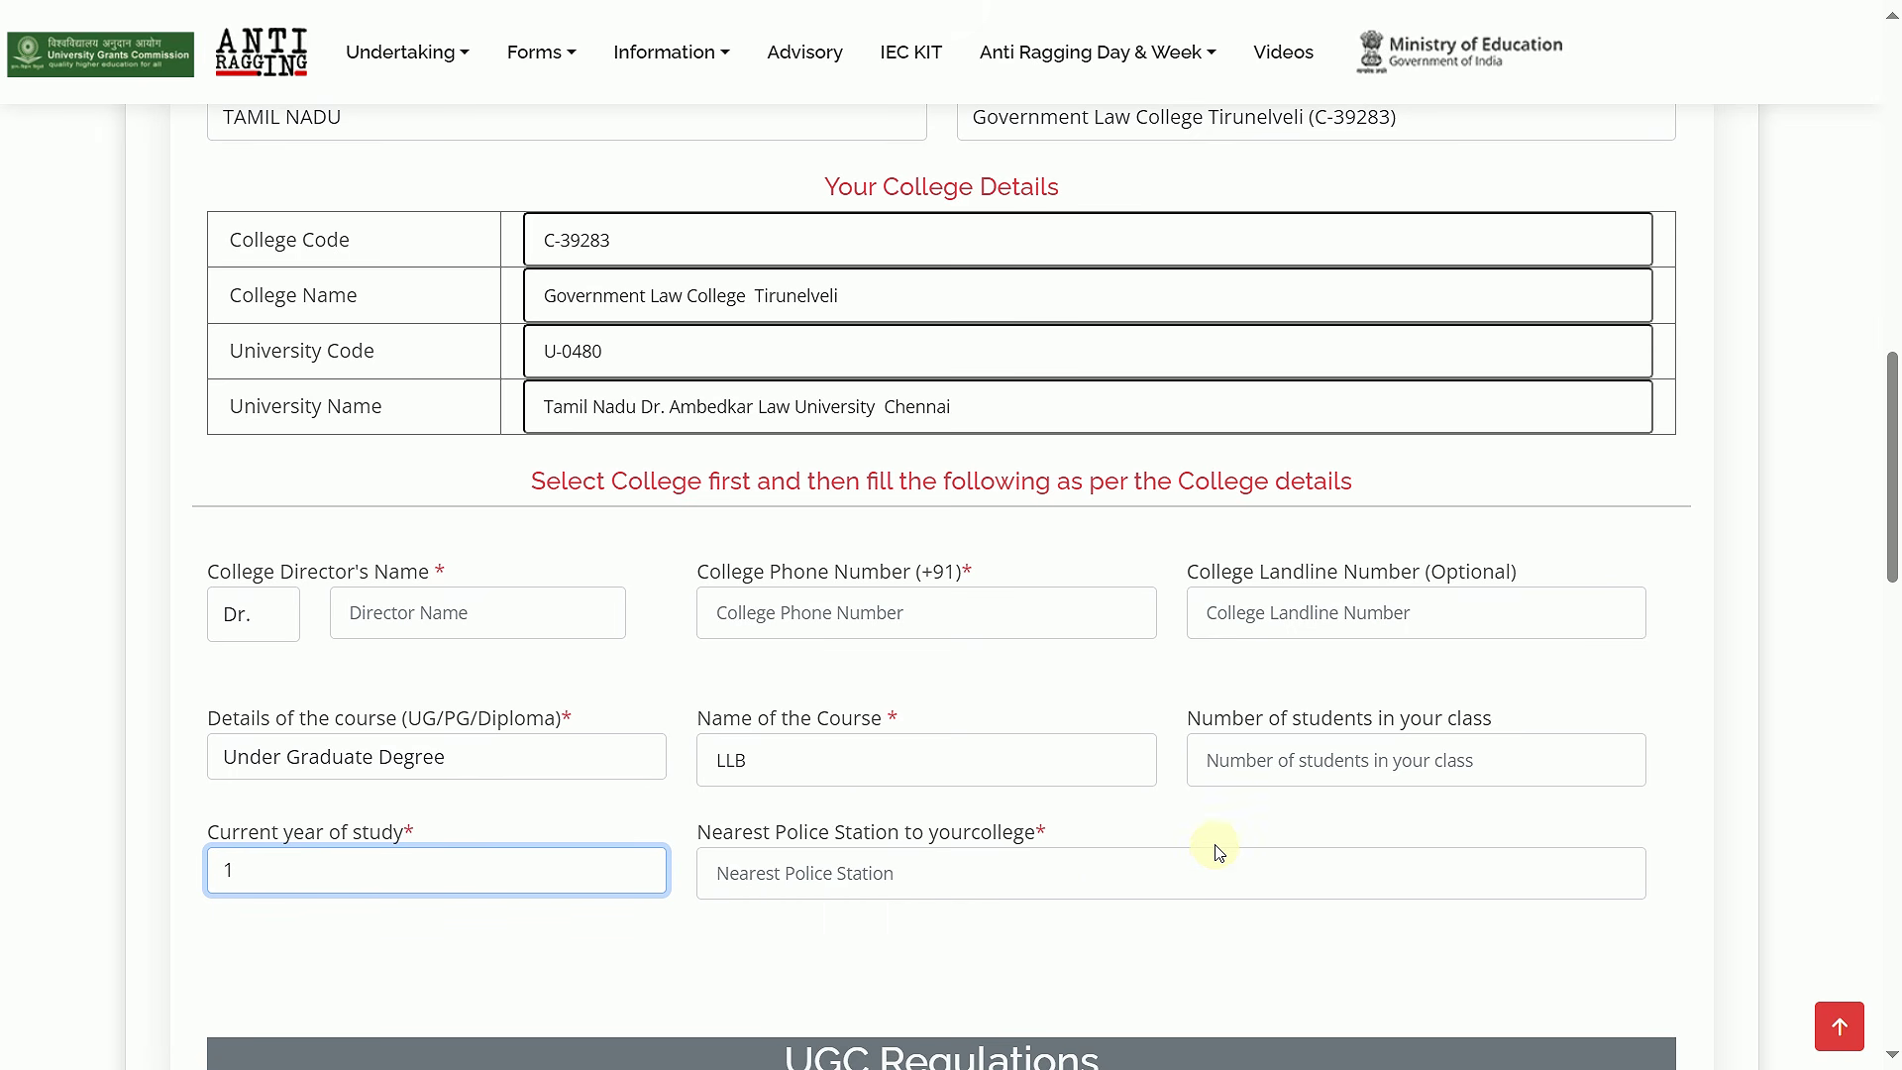
Step: Tick all five declarations in the UGC Regulations section
scroll(1211, 847, "down", 3)
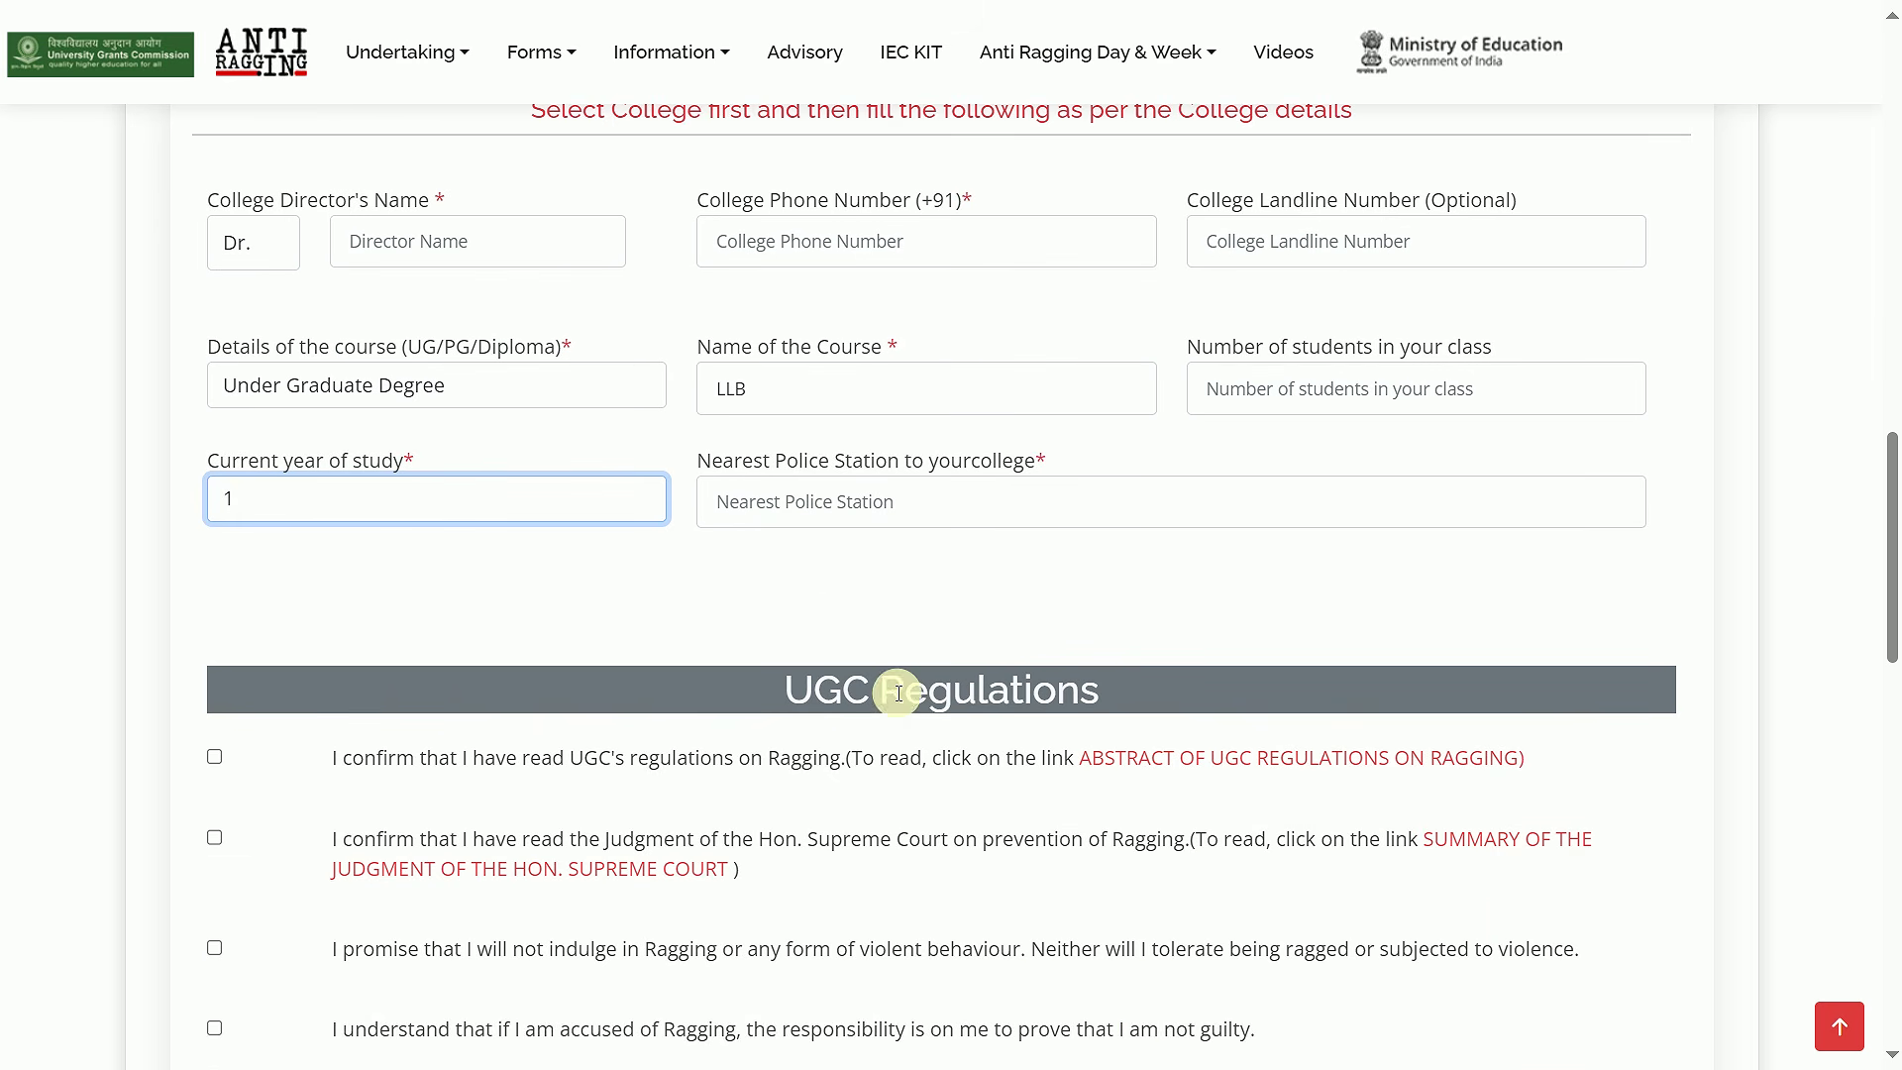
scroll(1076, 691, "down", 2)
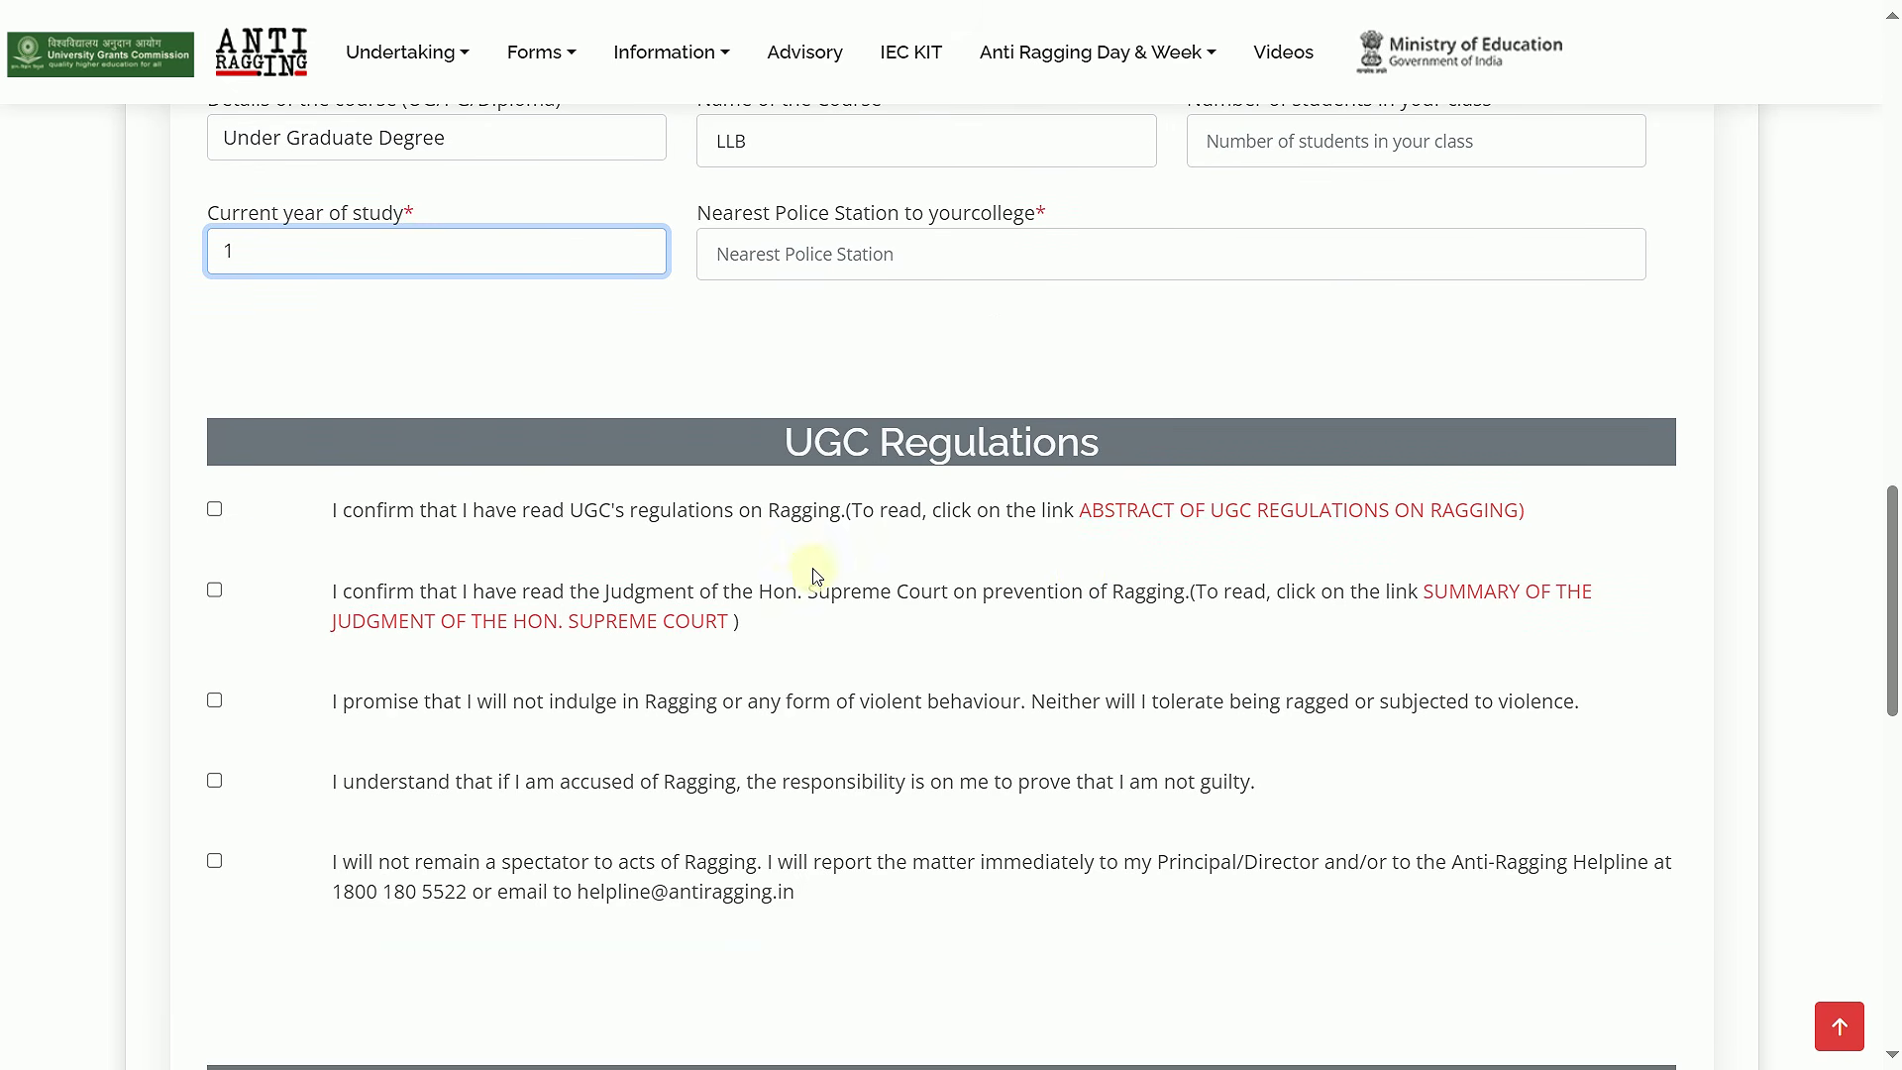
left_click(216, 510)
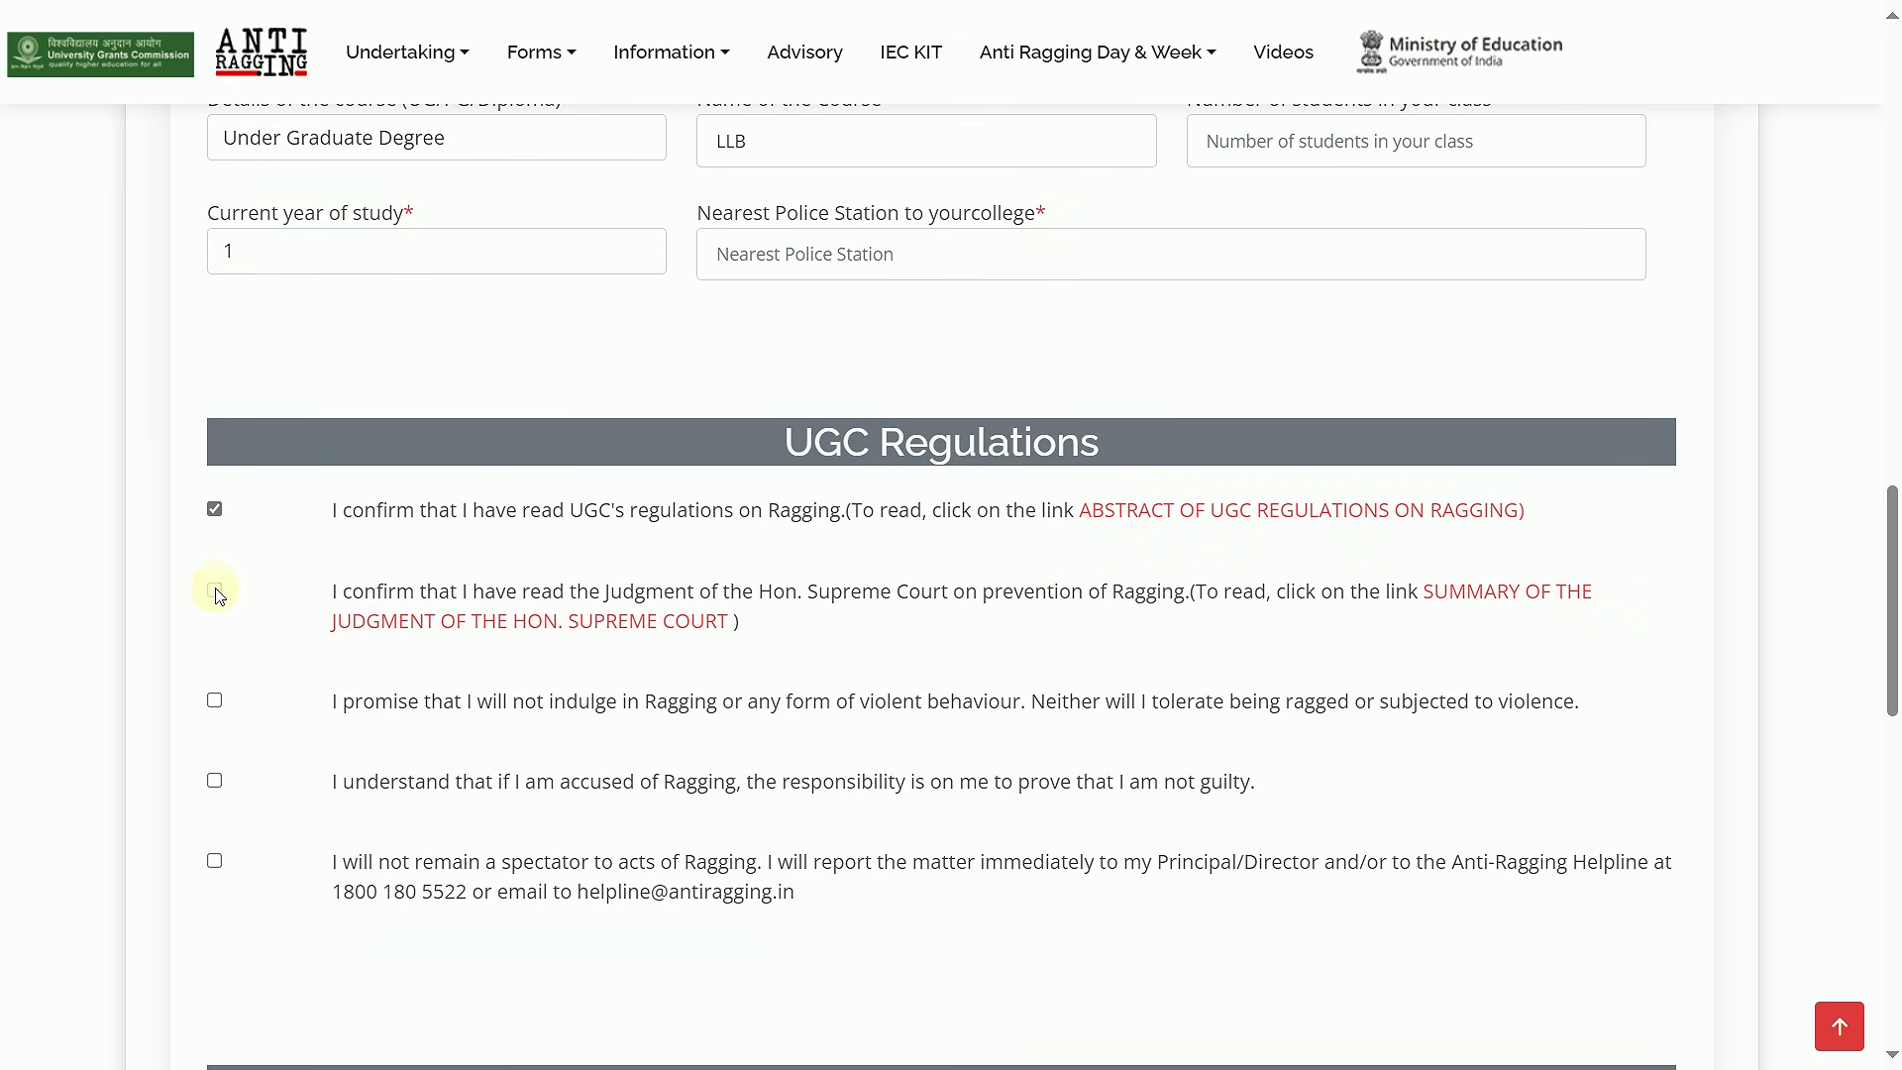
left_click(214, 591)
left_click(214, 701)
left_click(214, 779)
left_click(214, 860)
Step: Copy the Anti-Ragging Helpline number from the last declaration into the National Anti-Ragging Helpline question of the Confidential Survey
scroll(608, 785, "down", 2)
scroll(608, 785, "down", 2)
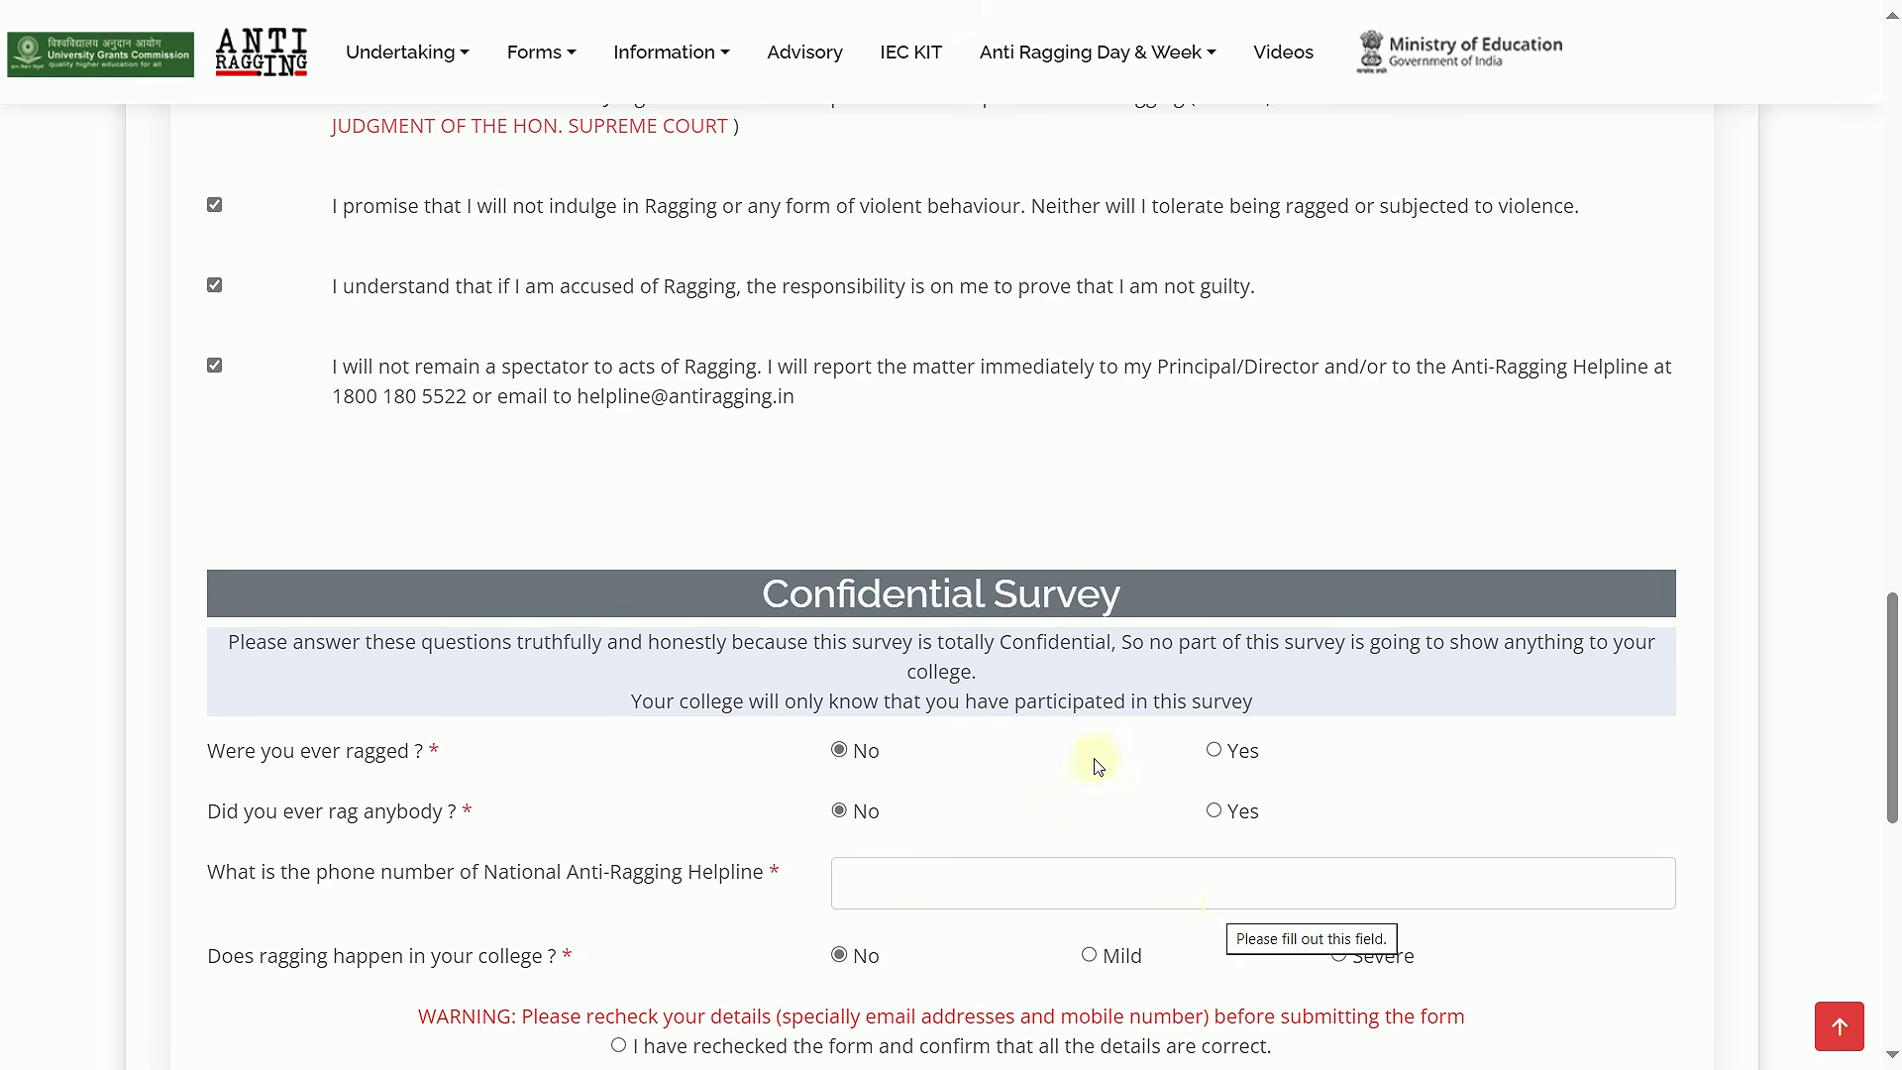
left_click_drag(332, 398, 470, 394)
key("ctrl+c")
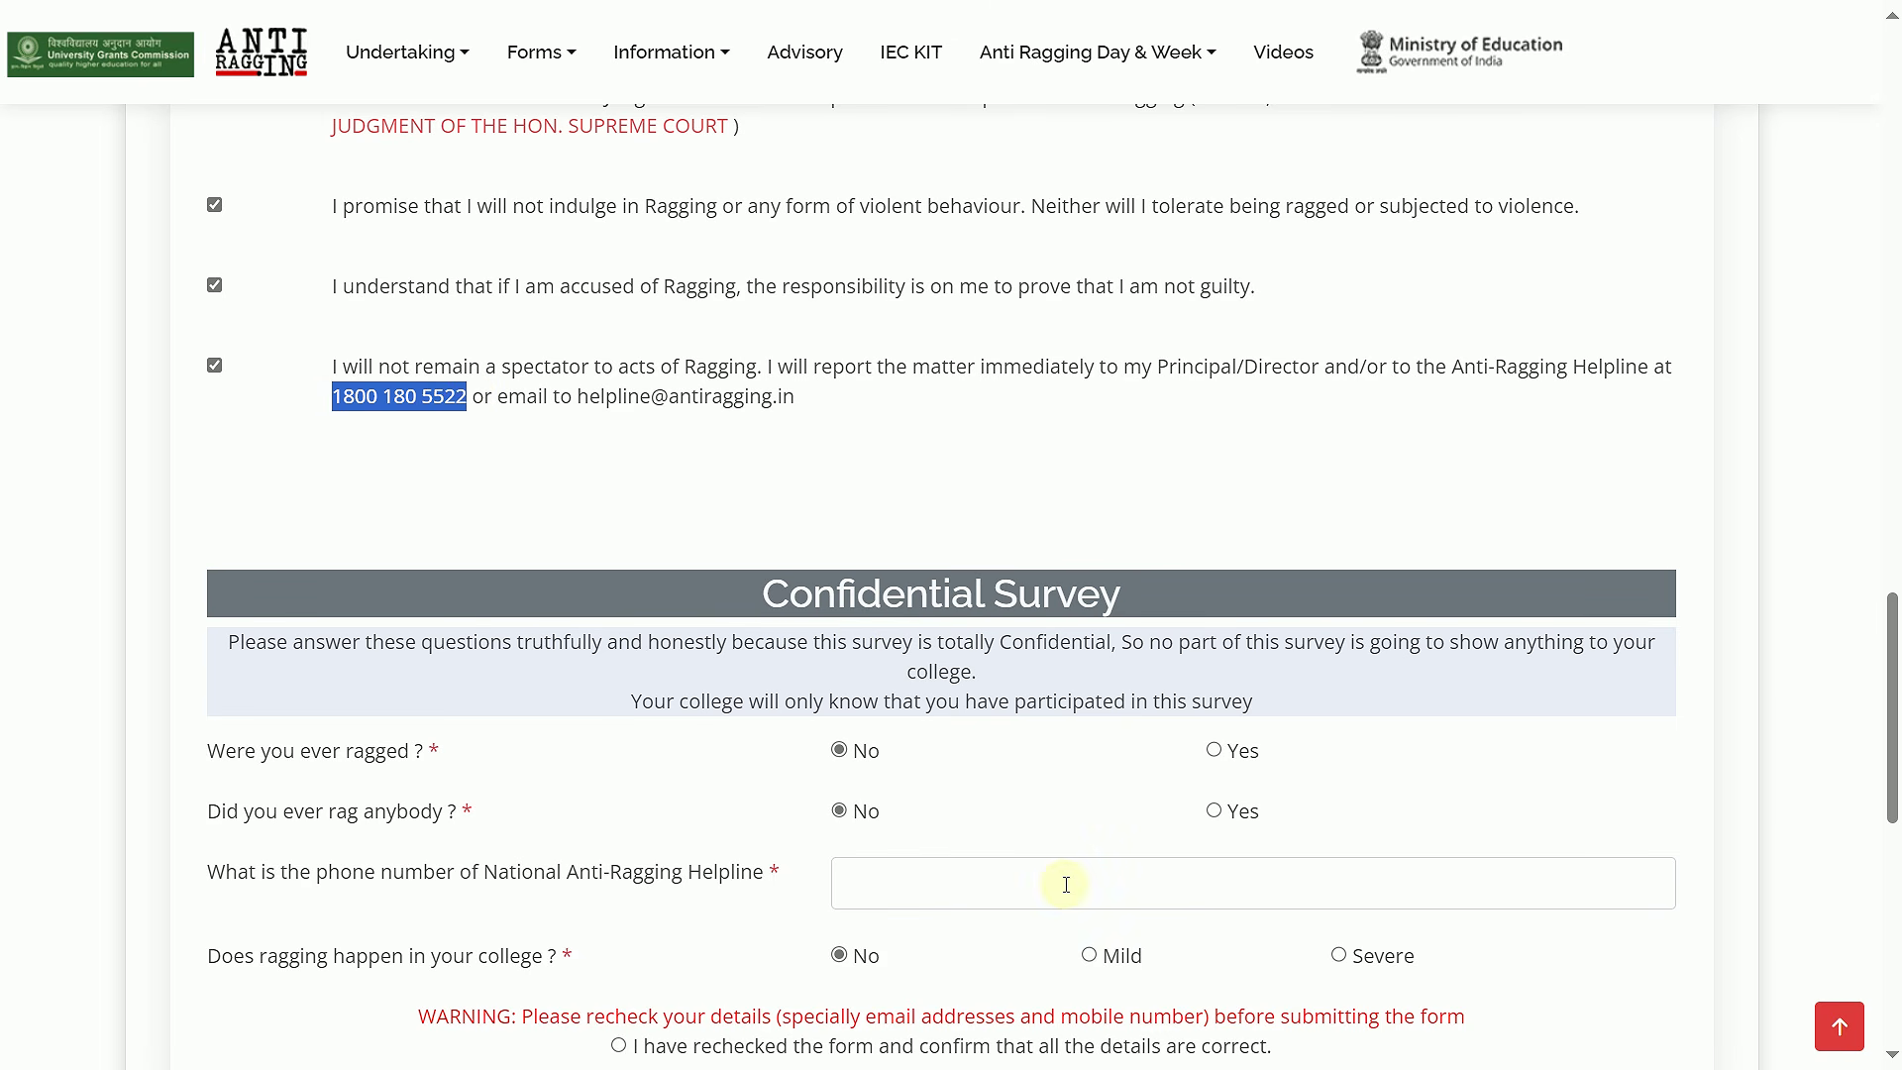
left_click(1061, 880)
key("ctrl+v")
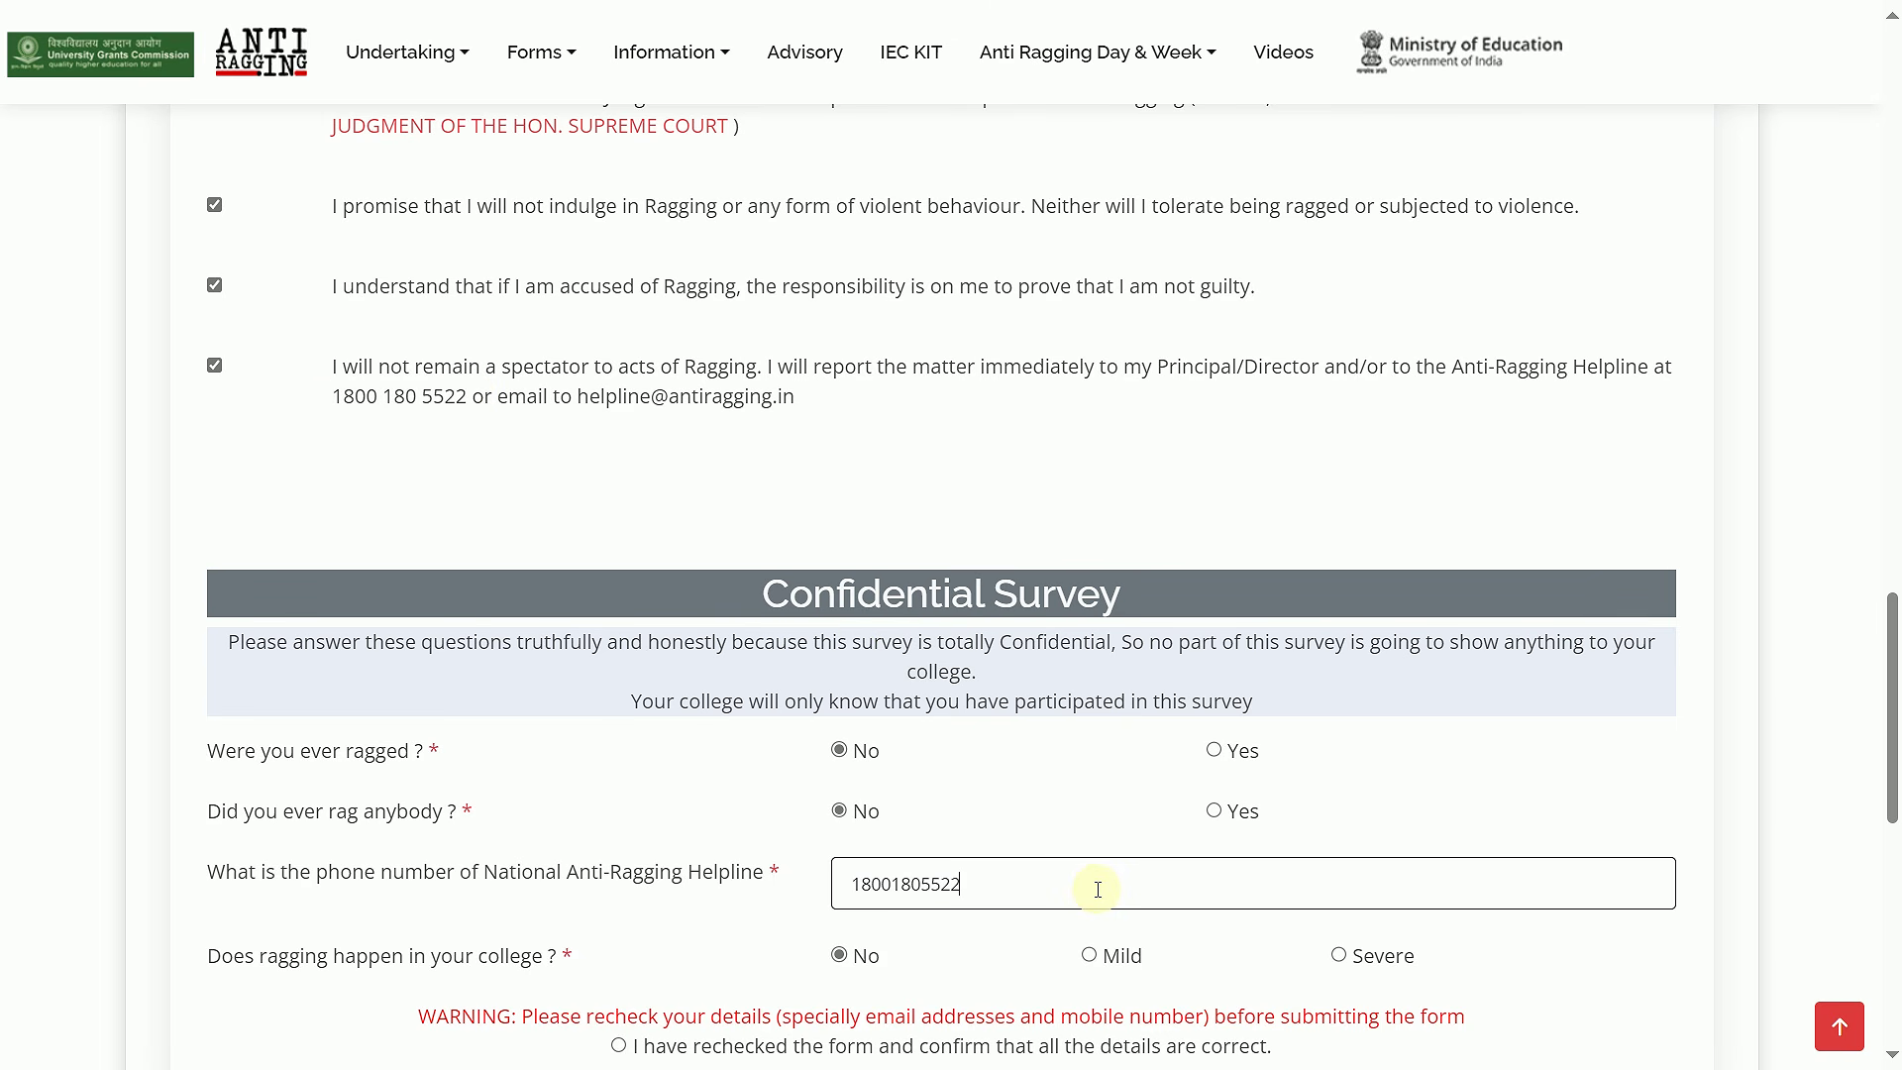
Step: Confirm that the form has been rechecked and all details are correct, and submit the form
scroll(1097, 892, "down", 2)
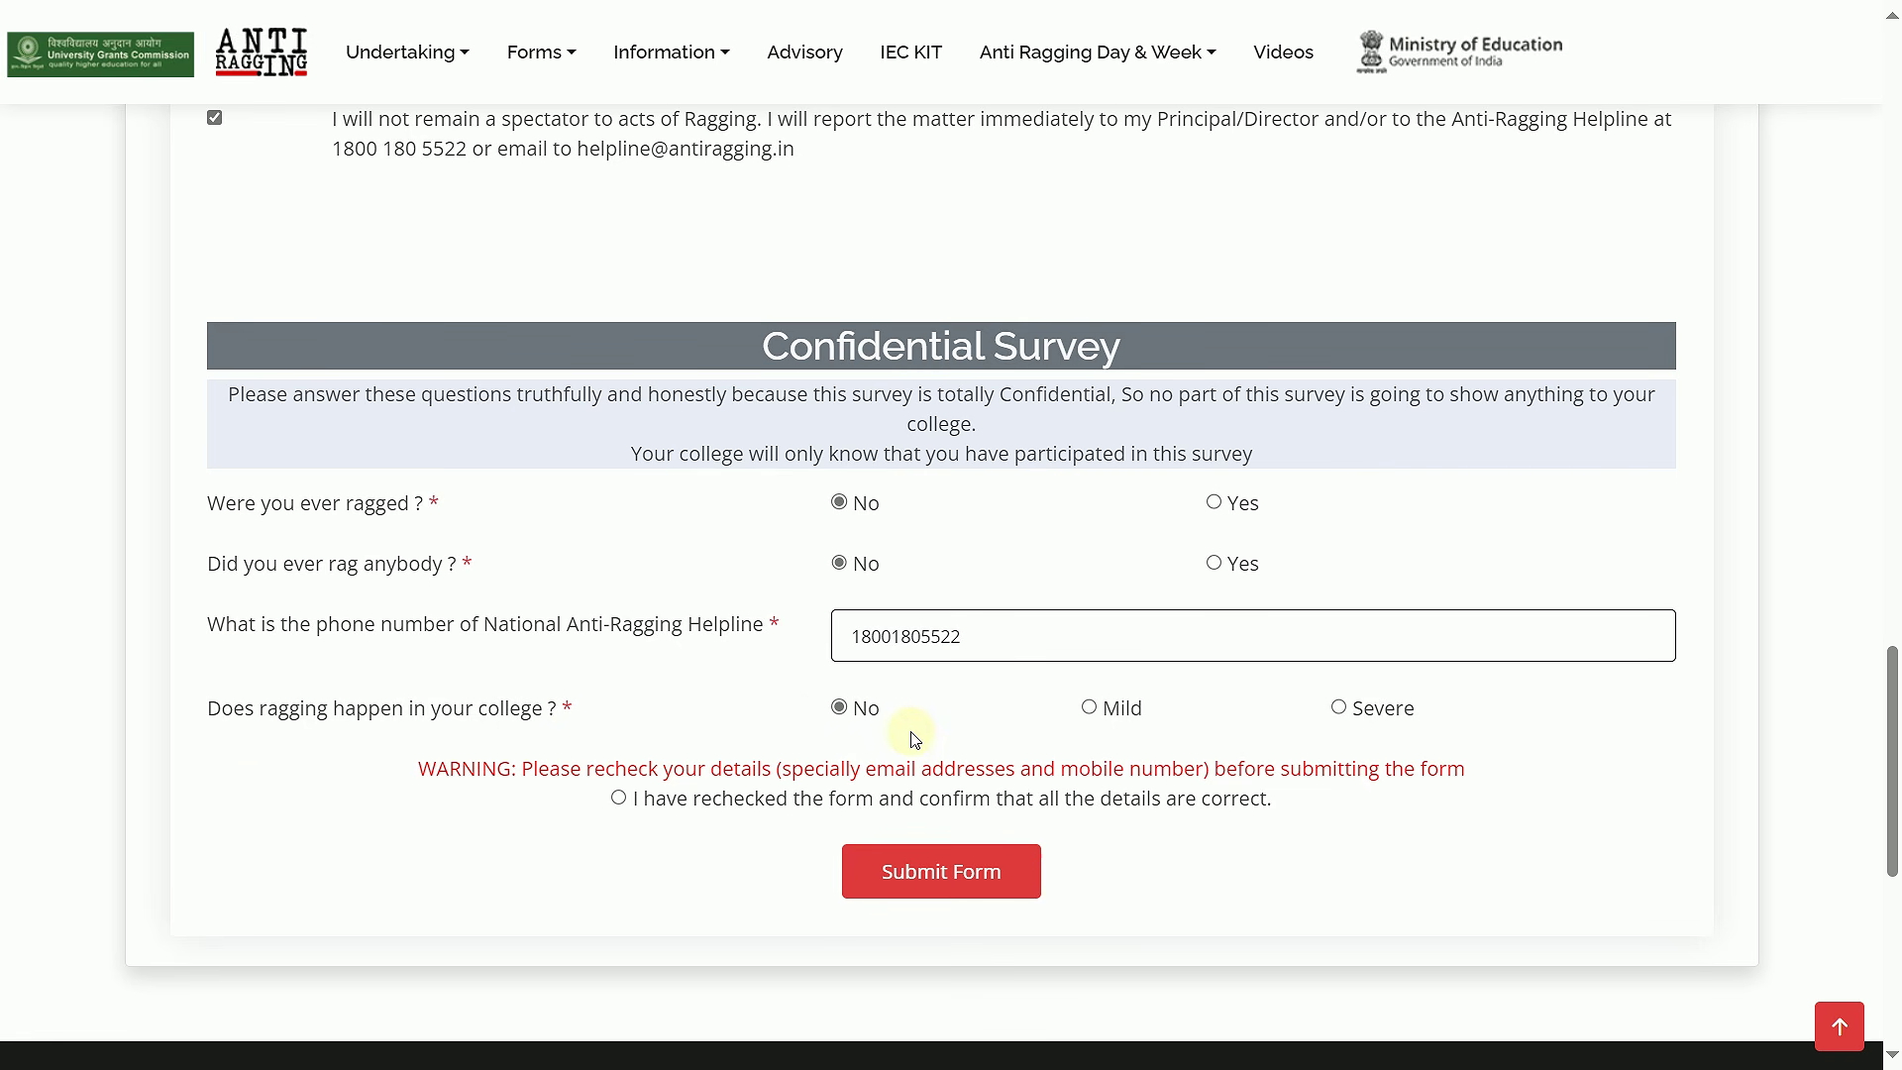
left_click(620, 799)
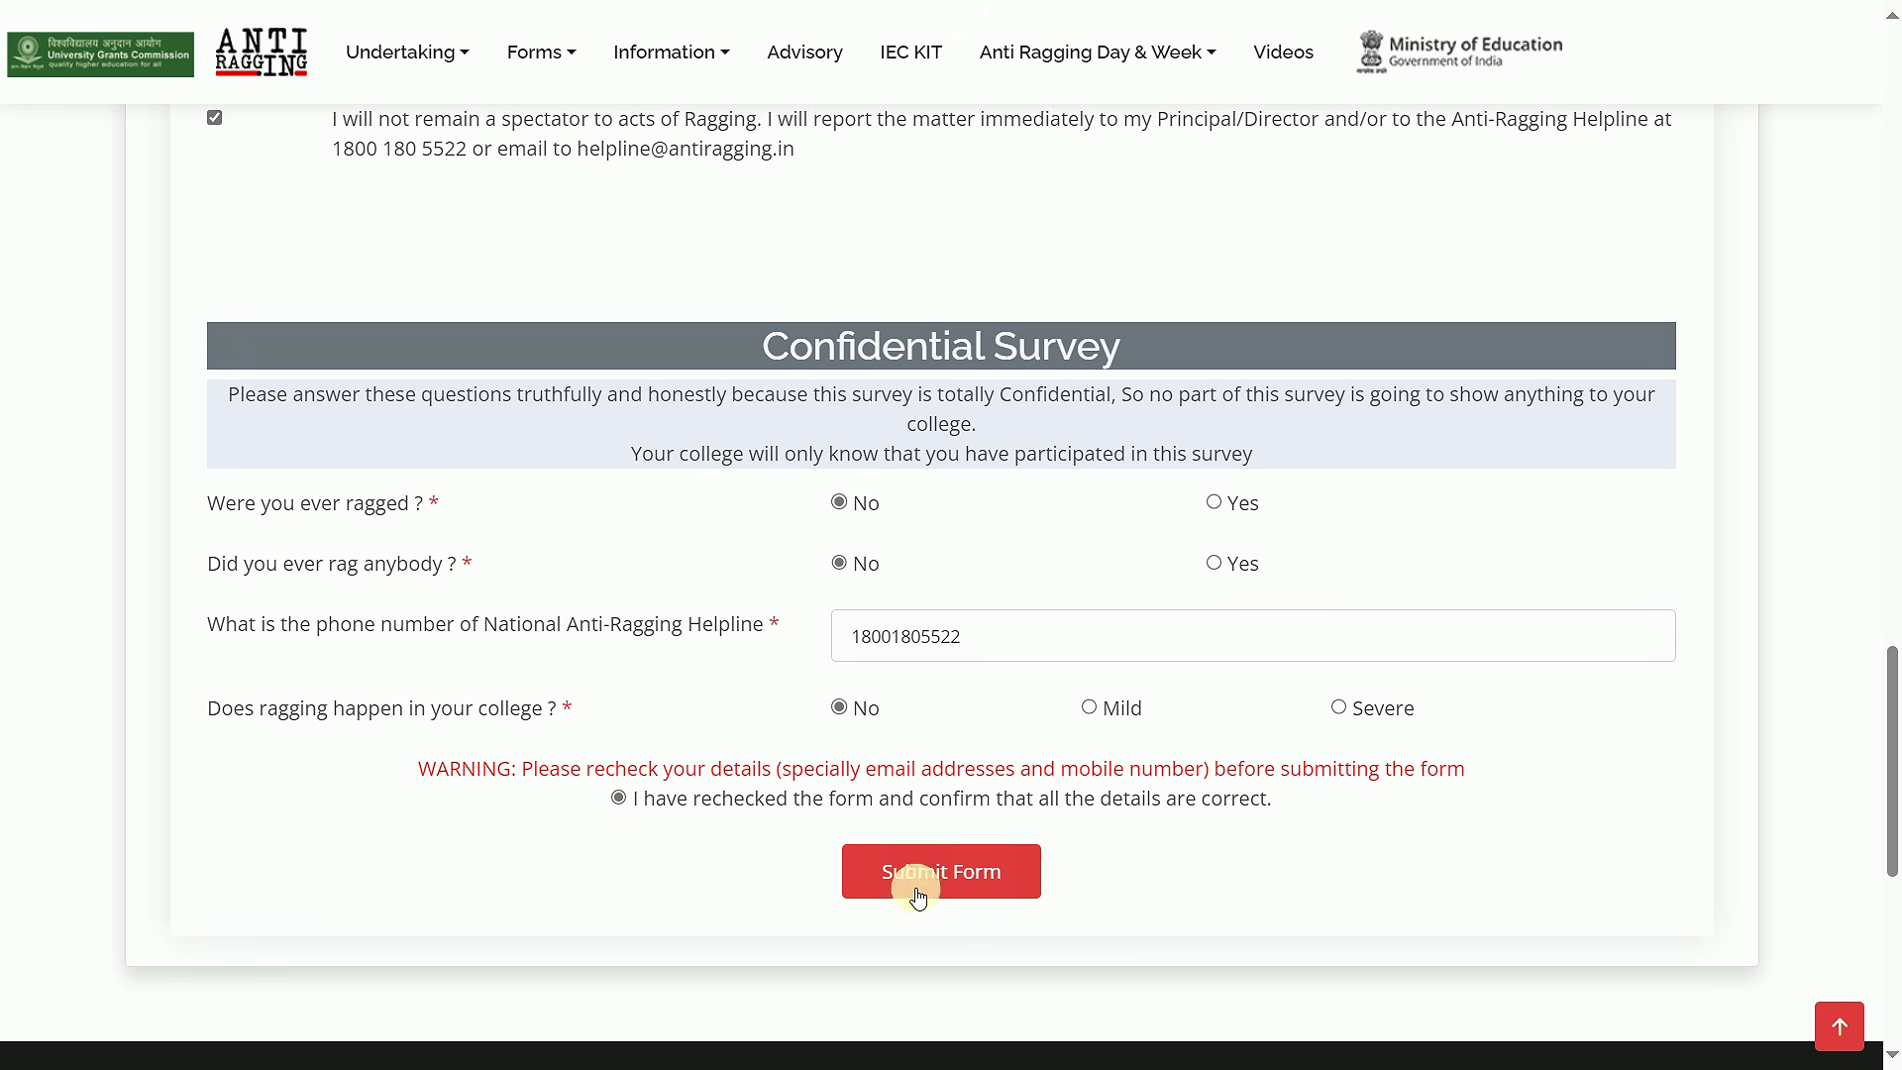
left_click(963, 885)
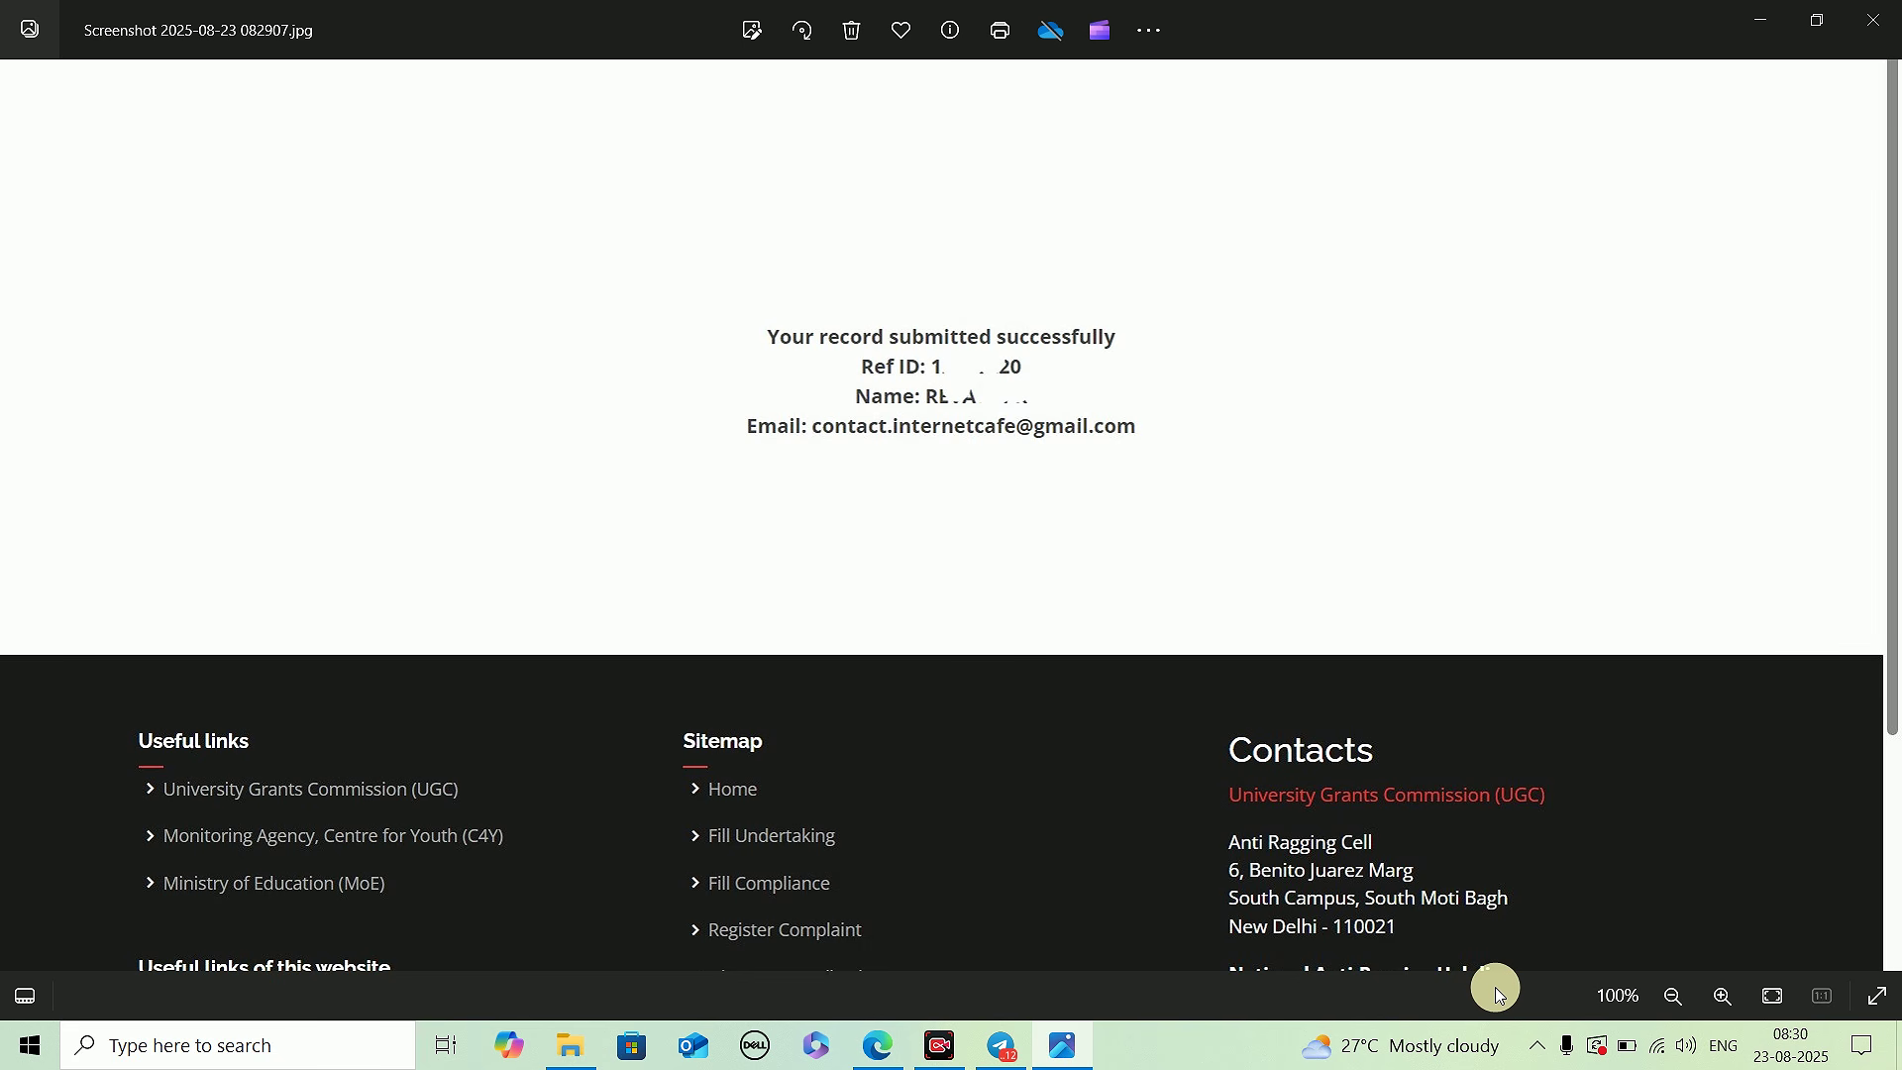
Step: Switch to the anti-ragging affidavit PDF and examine the student and parent/guardian undertakings, including their declaration, signature and verification parts
key("alt+Tab")
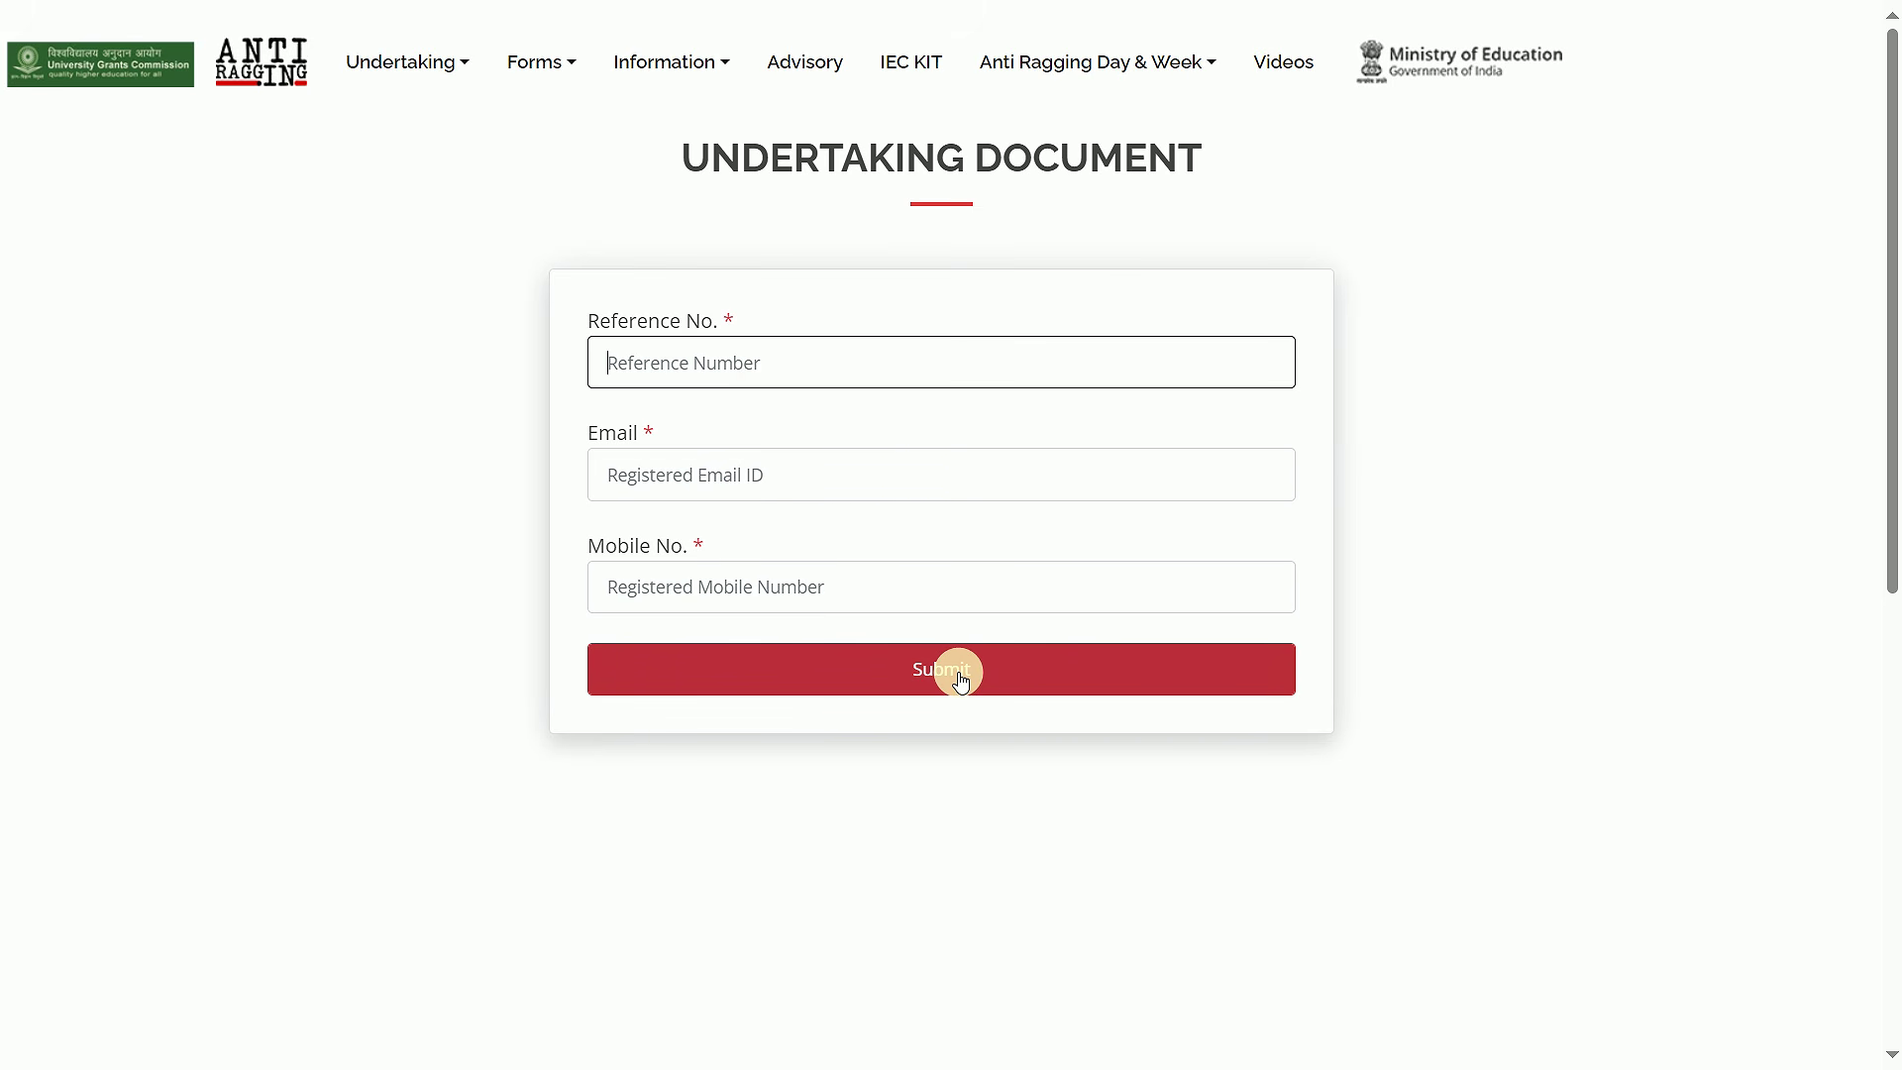
key("alt+Tab")
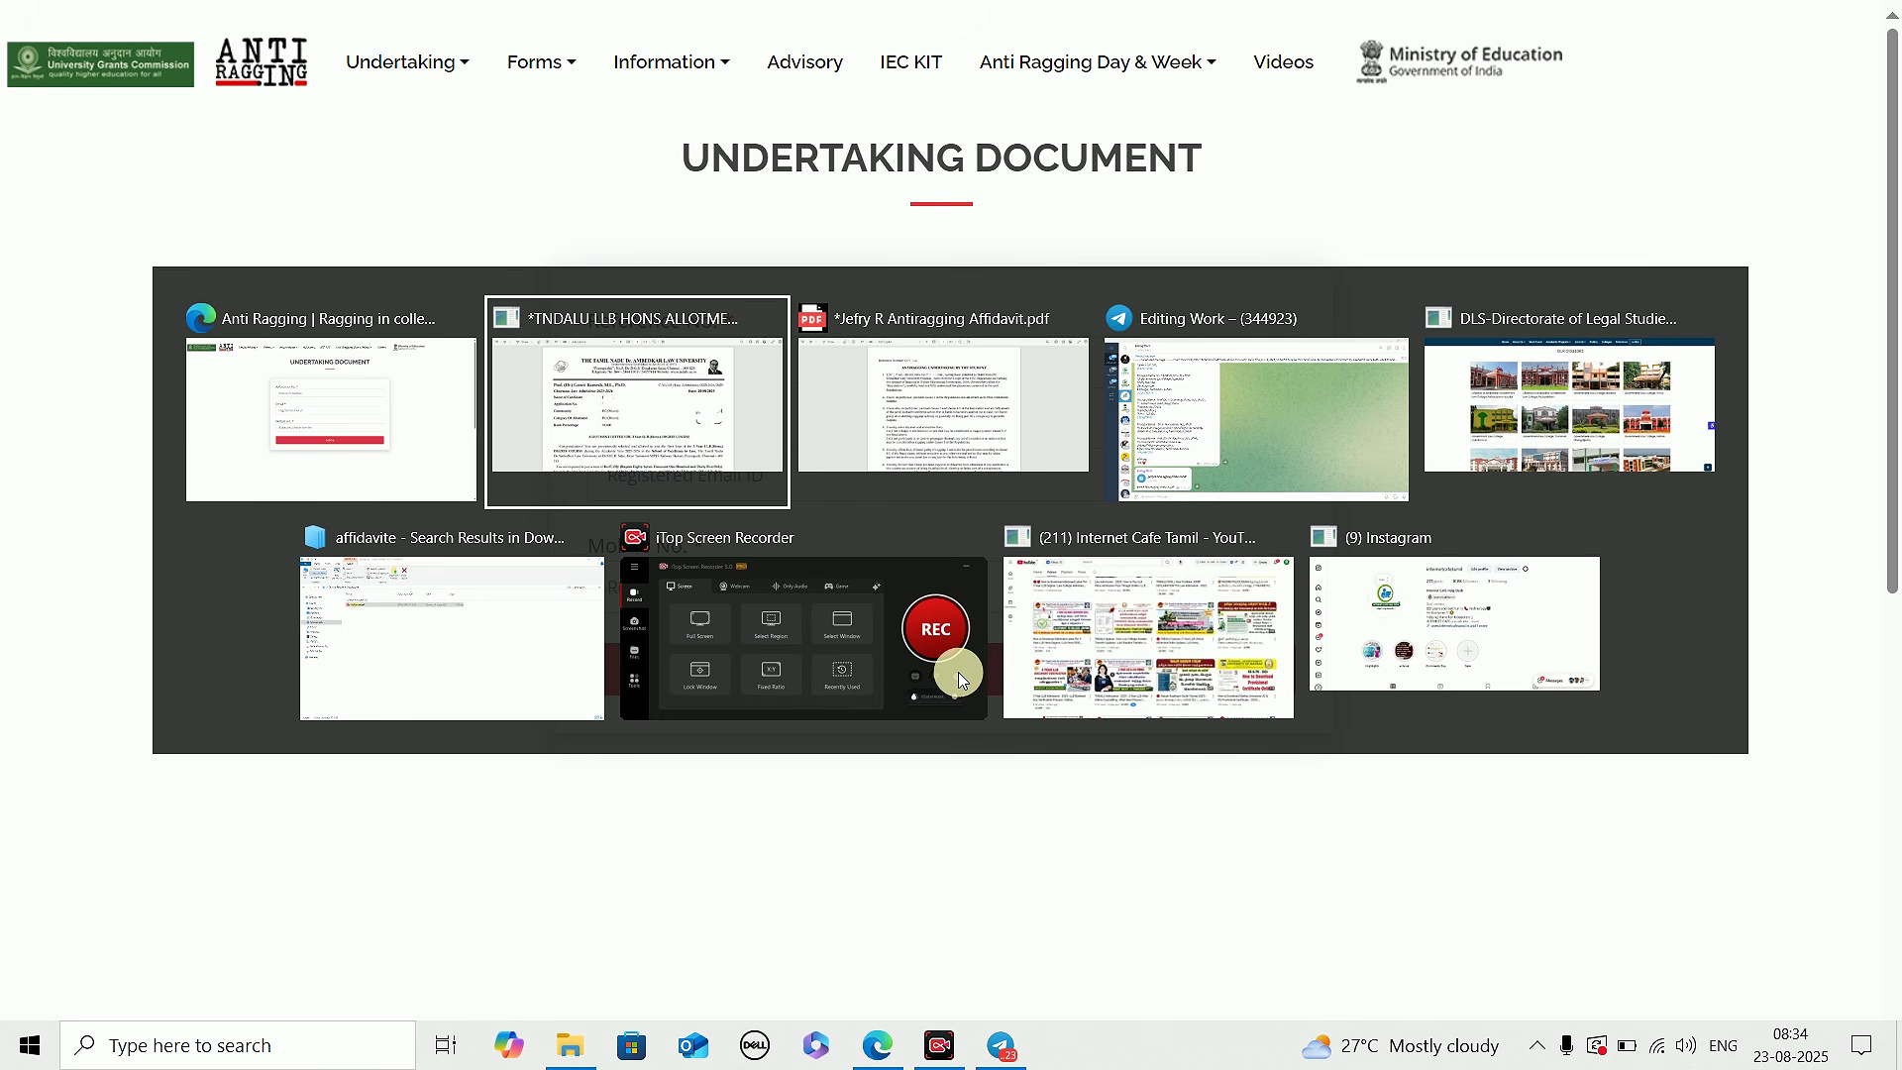
key("alt+Tab")
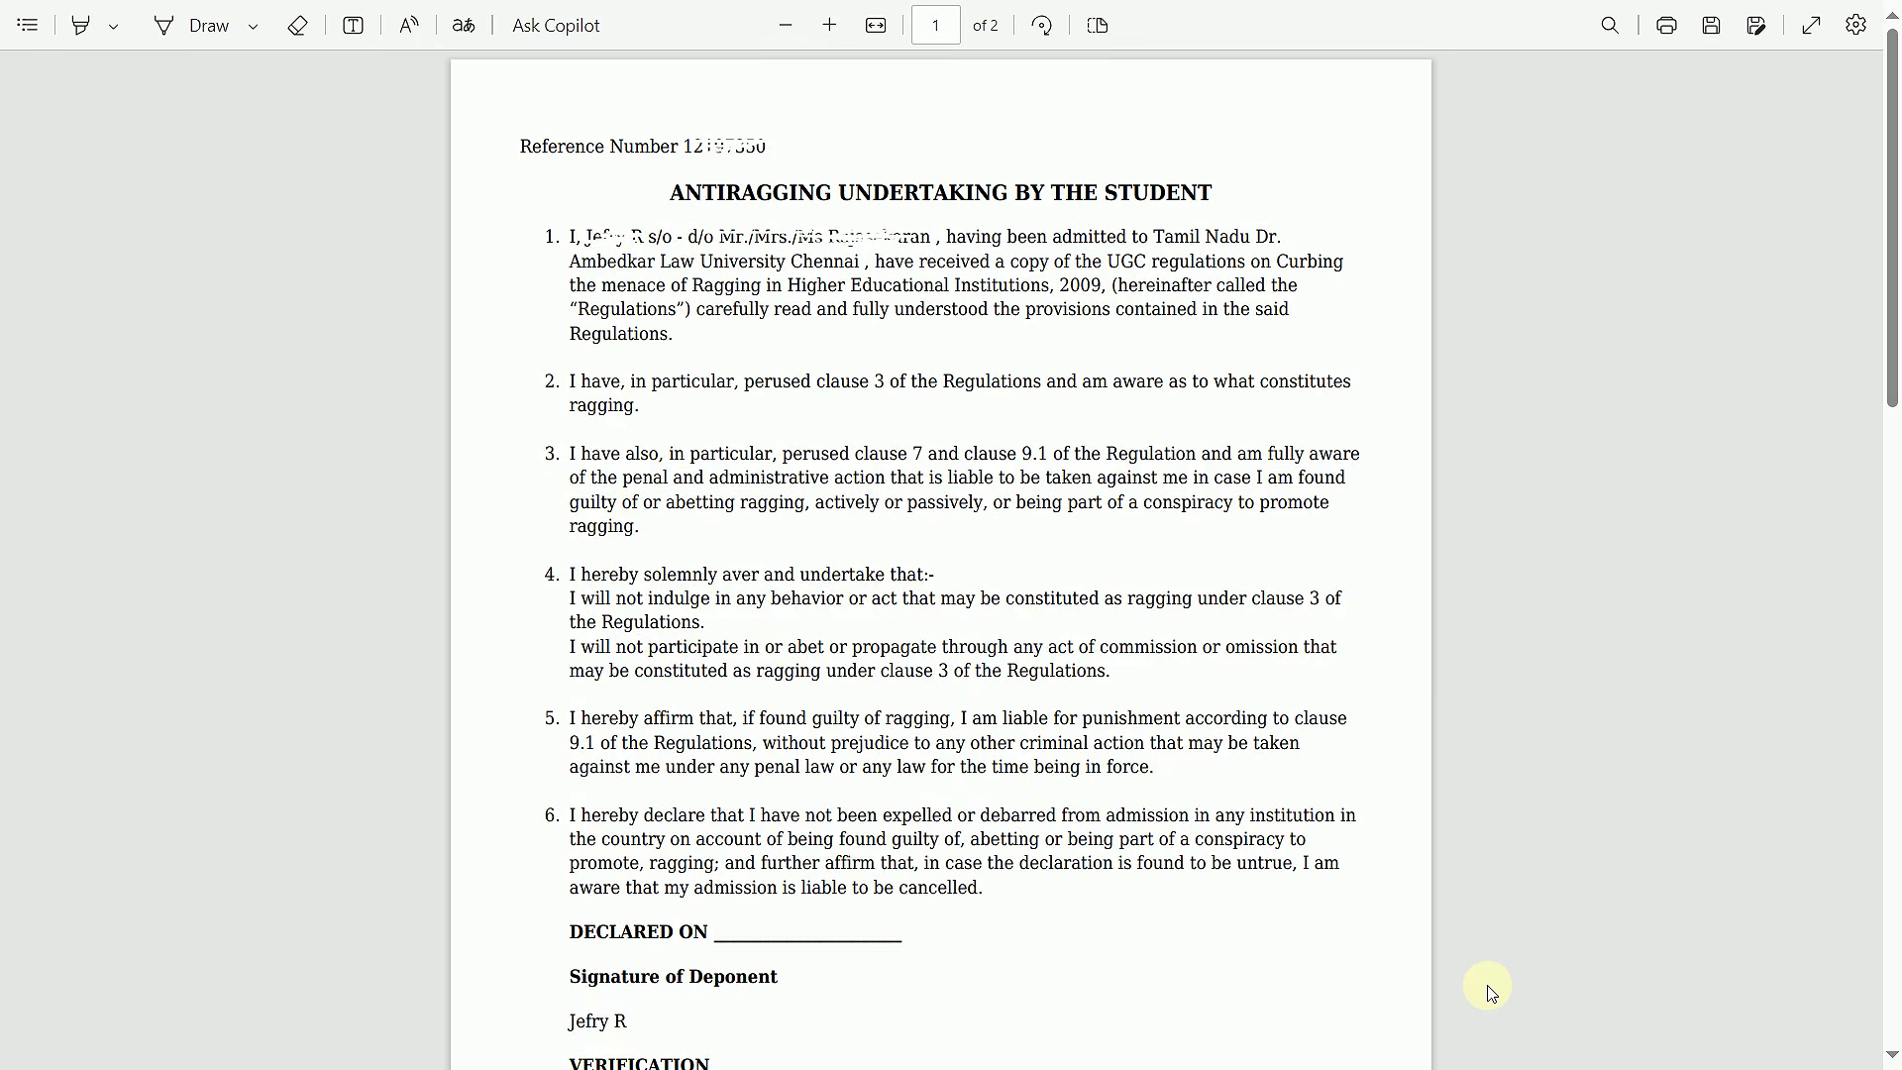
scroll(1491, 991, "up", 1)
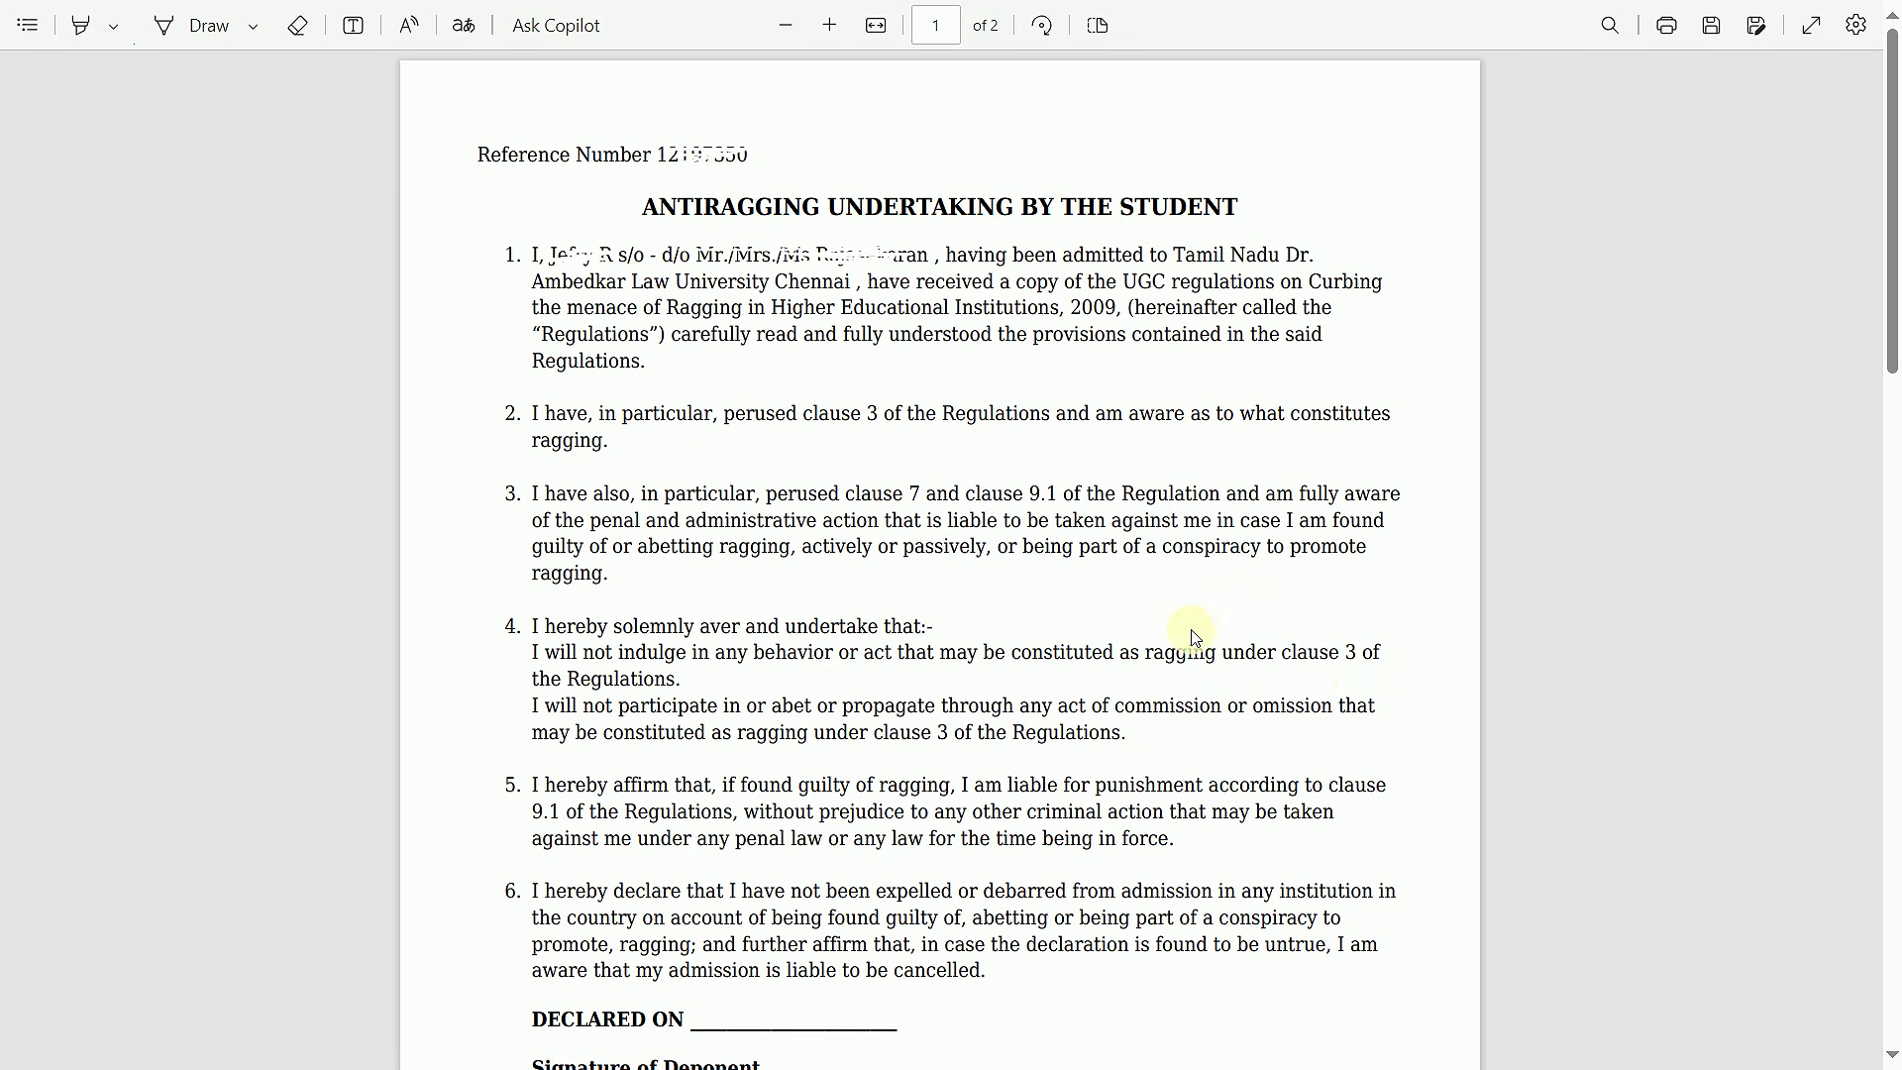
scroll(921, 793, "down", 5)
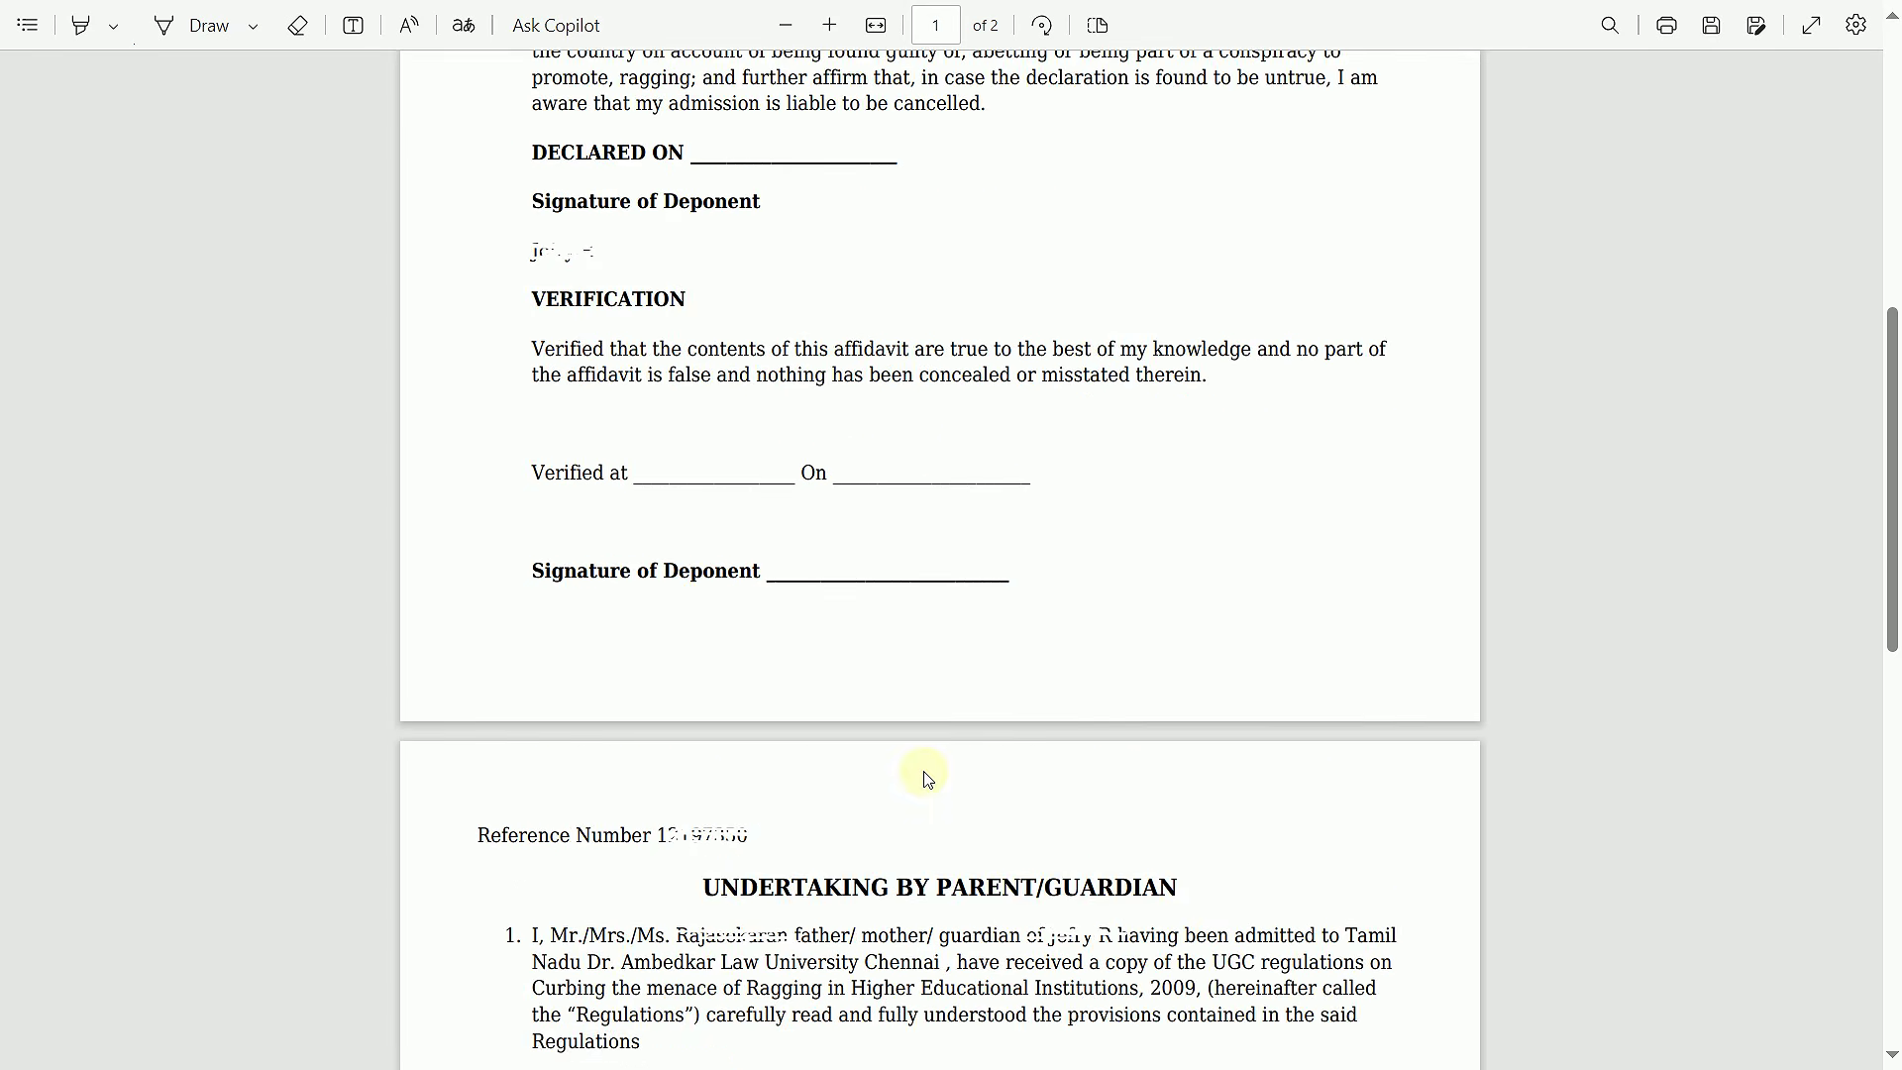
scroll(929, 780, "down", 4)
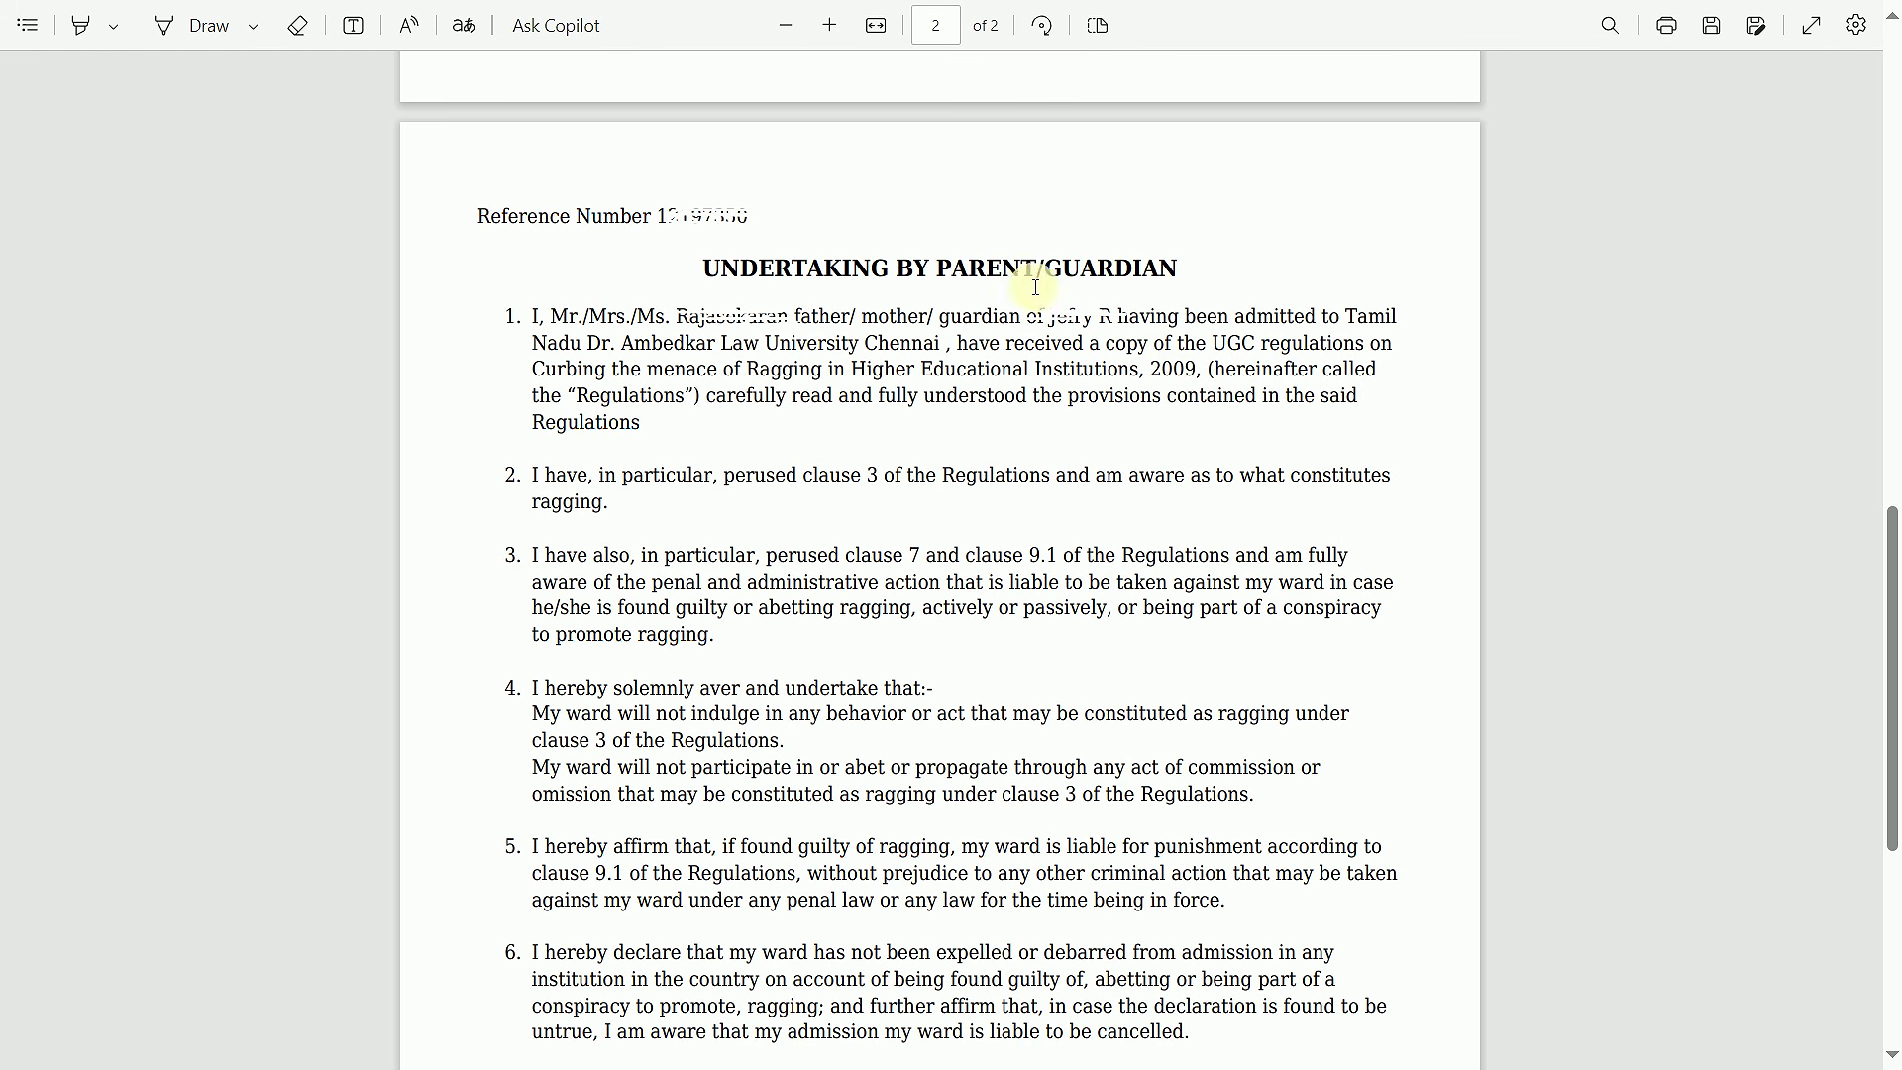
scroll(797, 516, "down", 3)
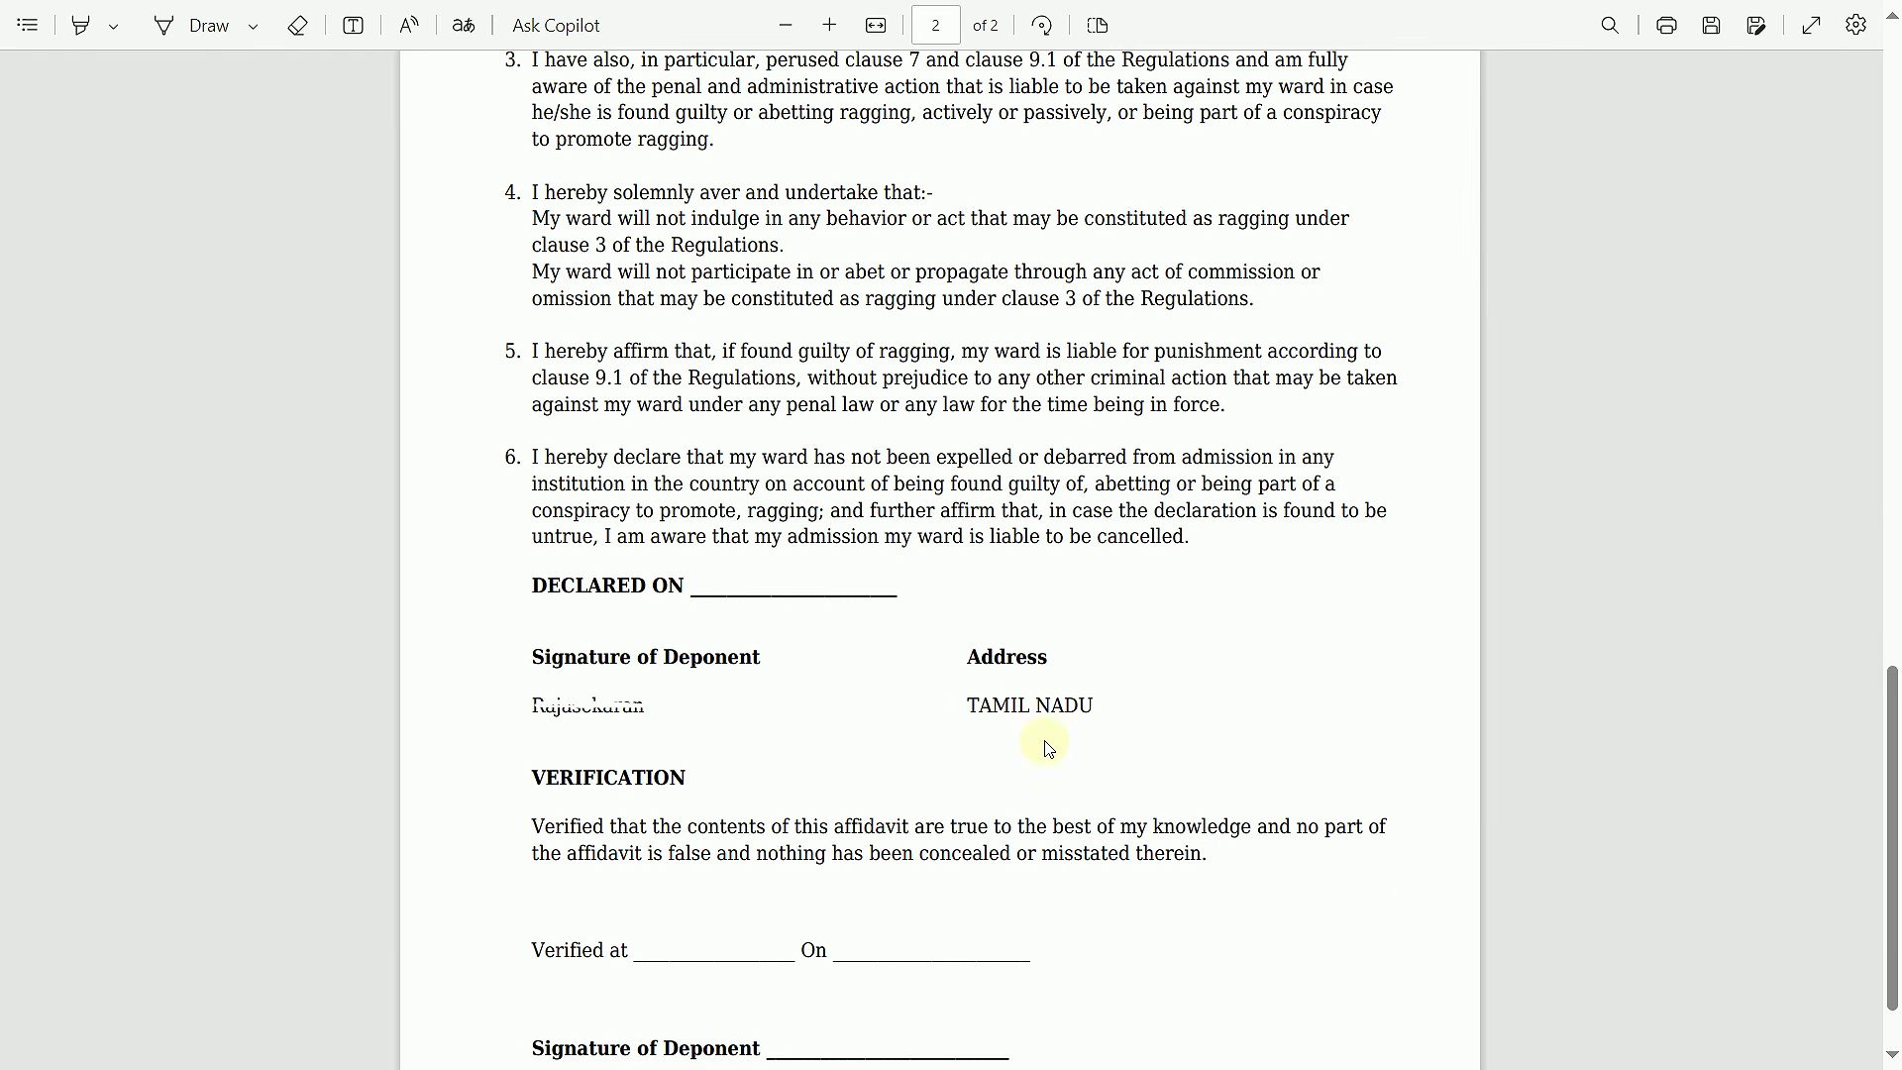
scroll(1113, 753, "up", 10)
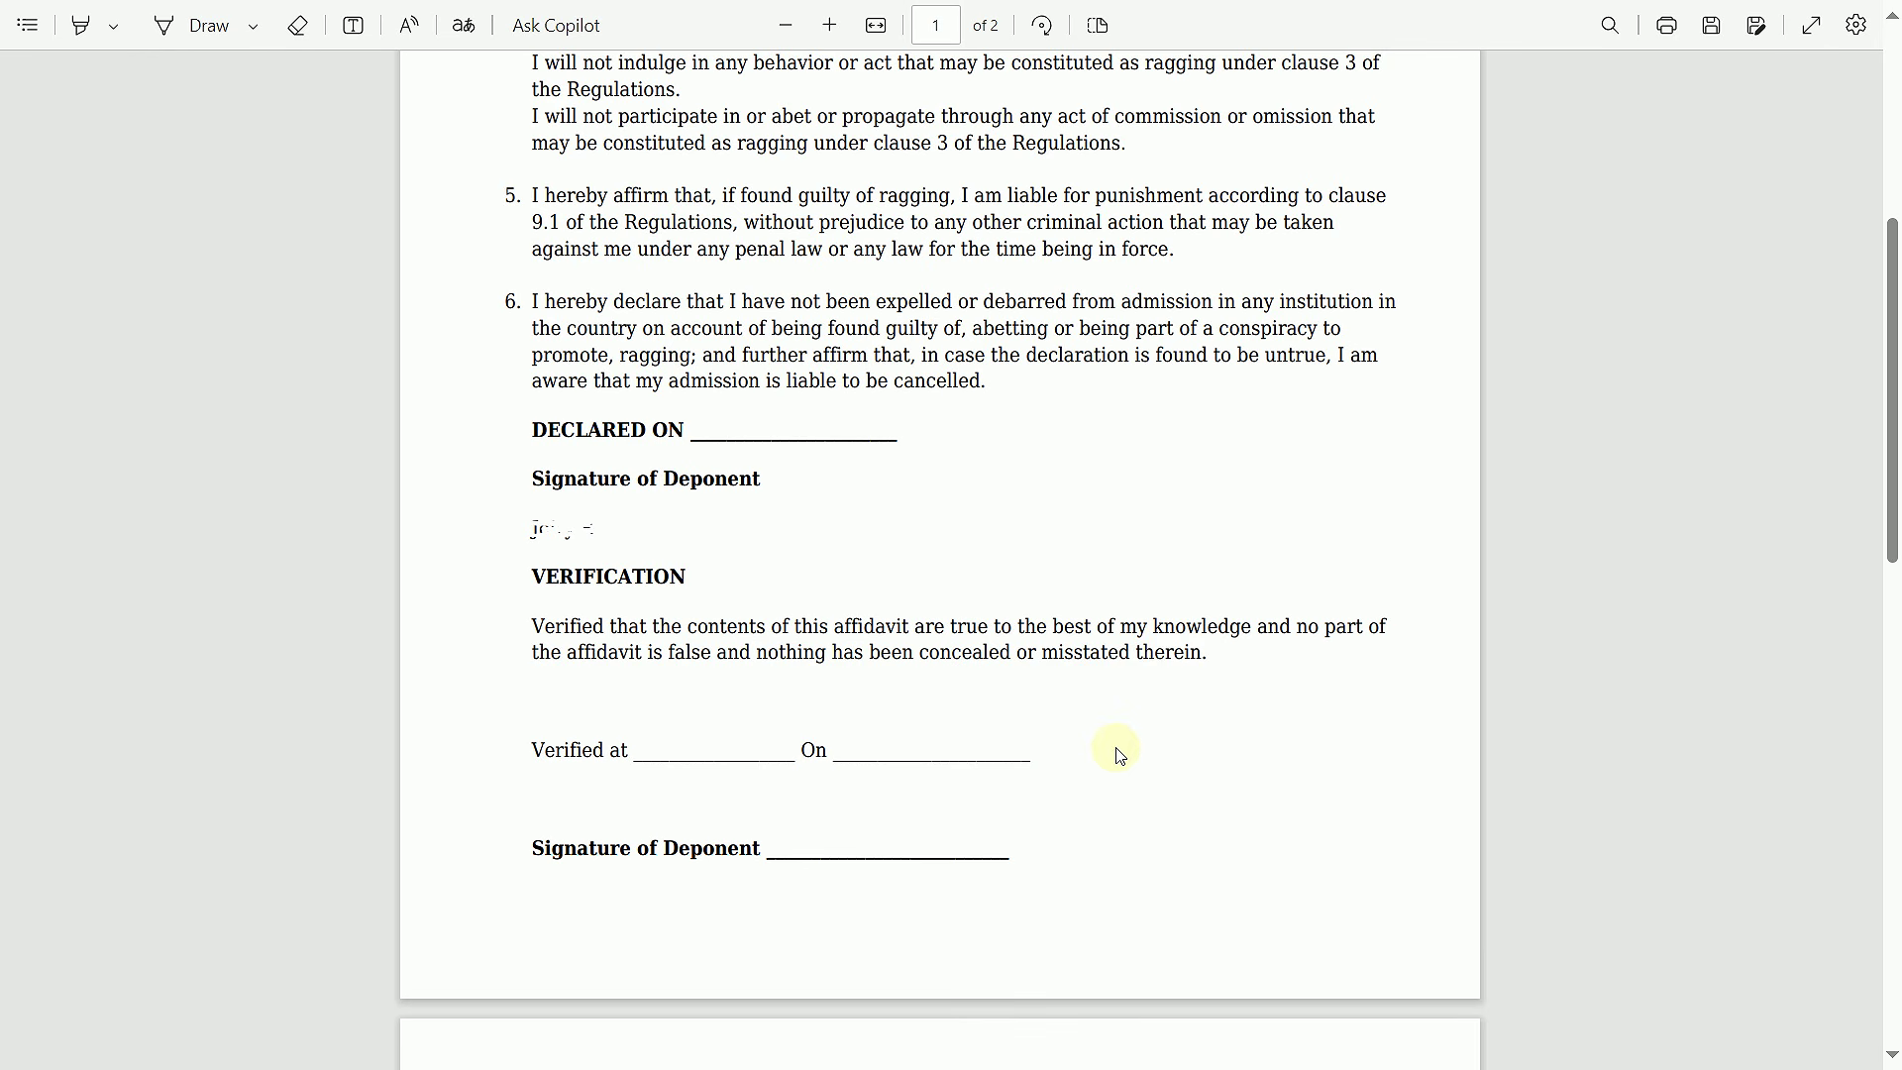
scroll(1154, 636, "up", 5)
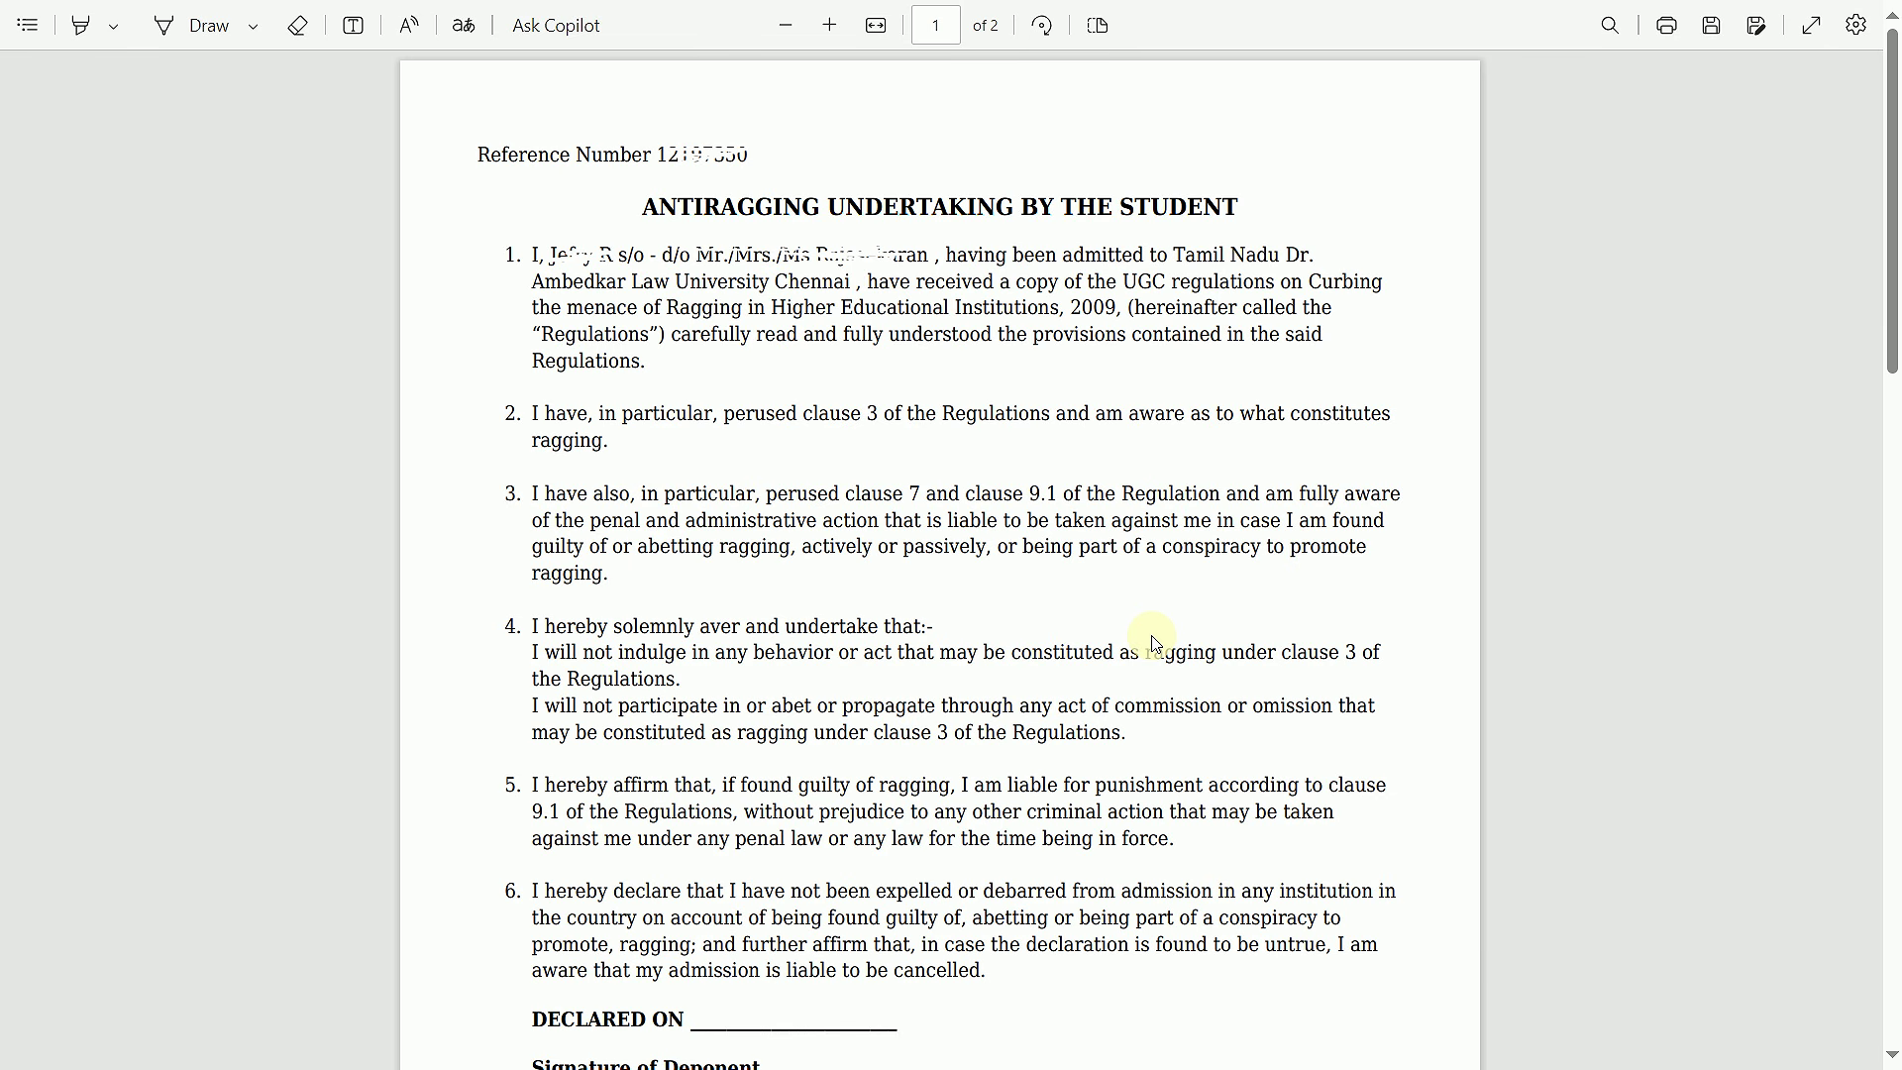
Step: Switch to the internetcafetamil profile page on Instagram
key("ctrl+Tab")
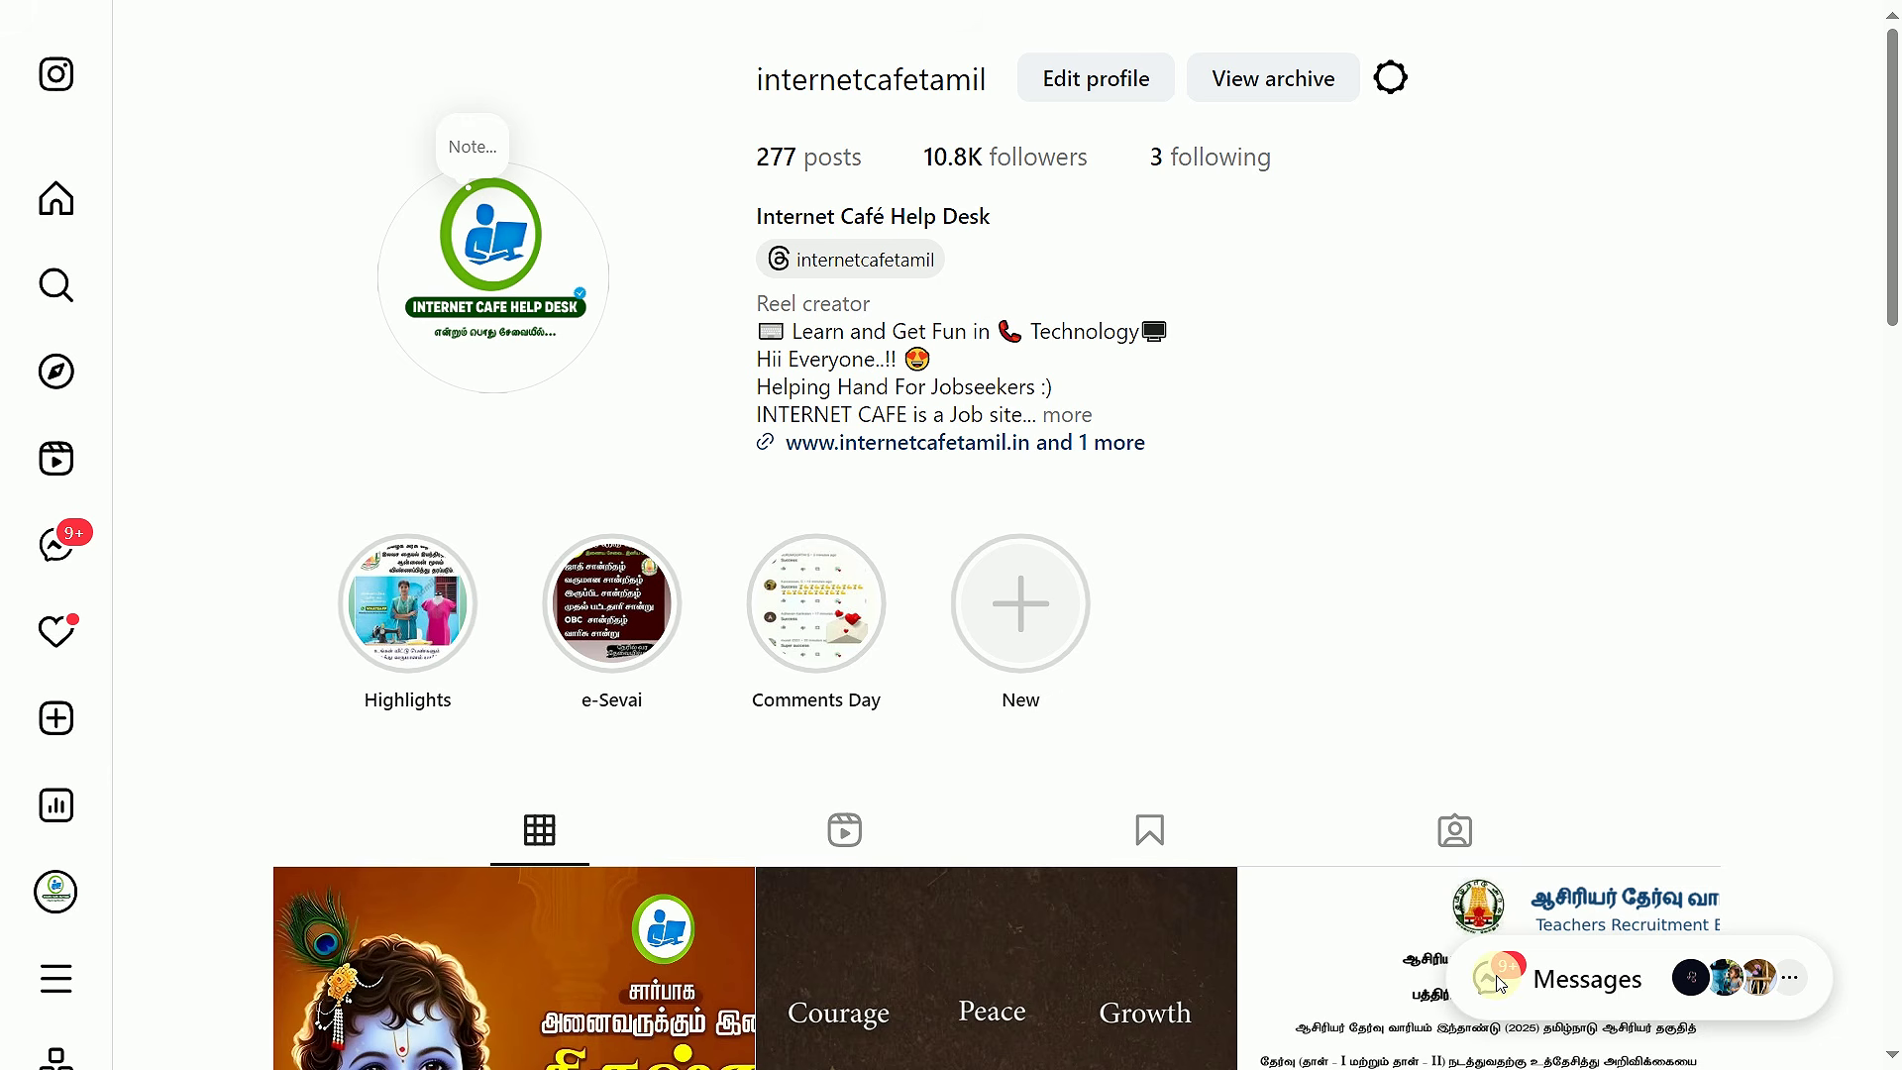